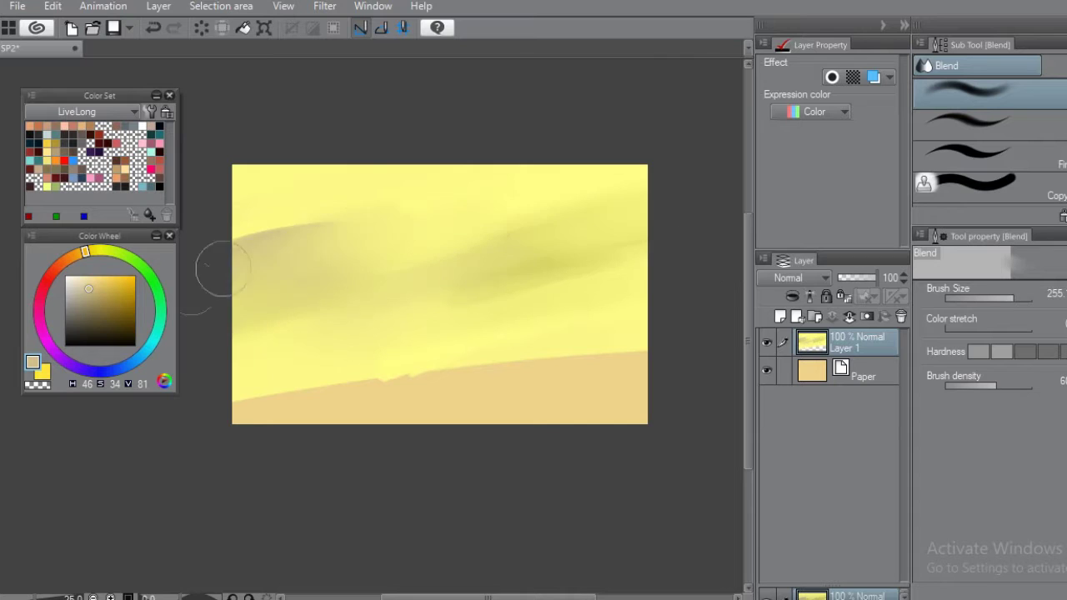
Paint the ground below the yellow sky as a smooth sea-green hill using the Gouache brush.
key("b")
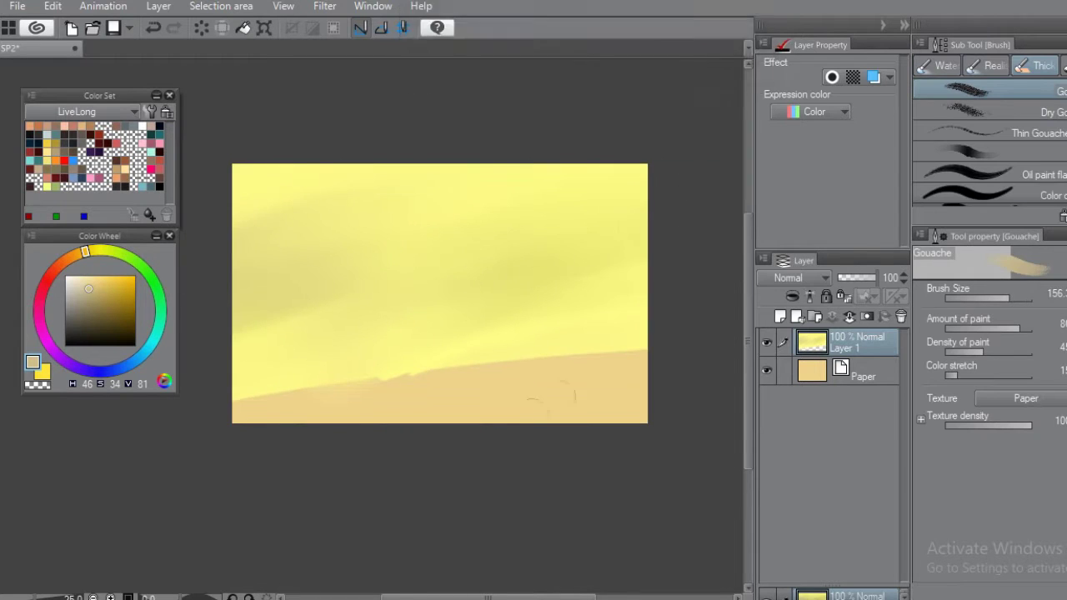
left_click_drag(503, 209, 528, 191)
mouse_move(254, 383)
left_mouse_down()
mouse_move(672, 367)
mouse_move(258, 392)
left_mouse_up()
scroll(671, 183, "up", 2)
scroll(417, 300, "up", 1)
key("m")
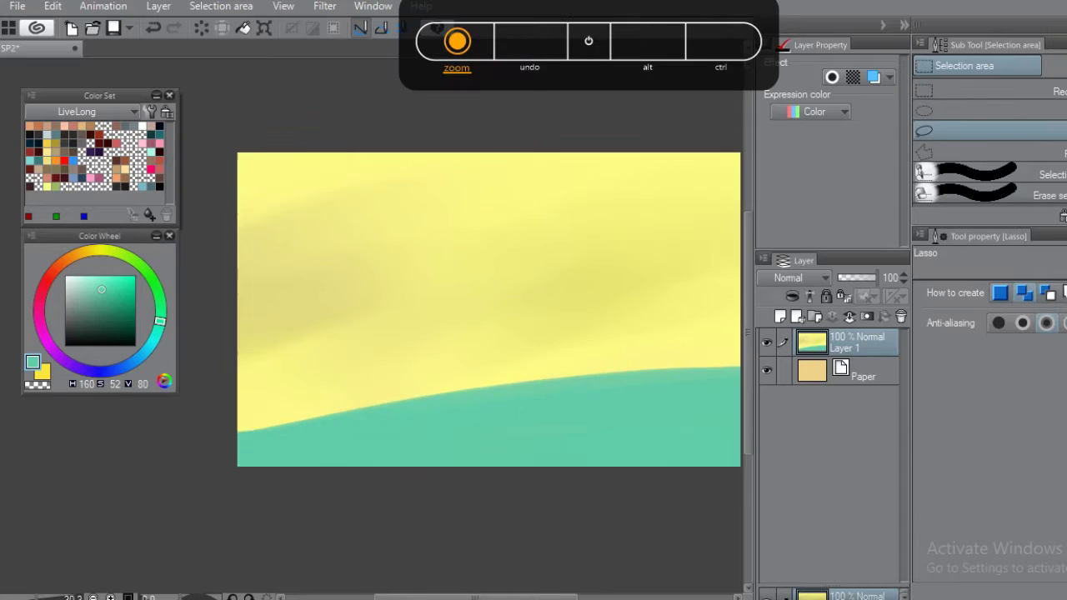
left_click_drag(304, 360, 331, 435)
key("ctrl+z")
scroll(361, 277, "down", 1)
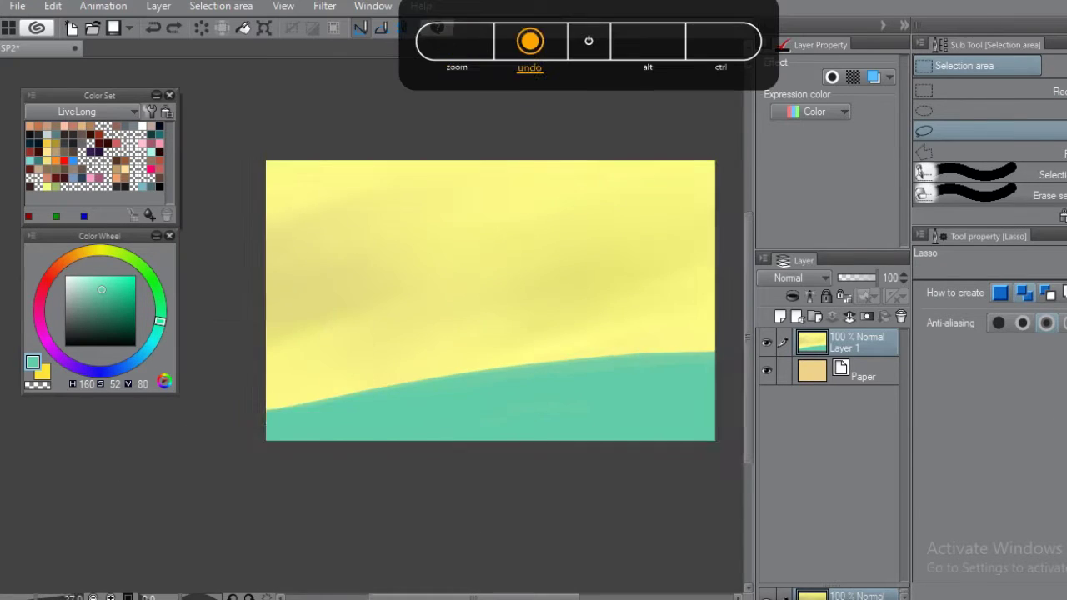
left_click_drag(207, 351, 305, 312)
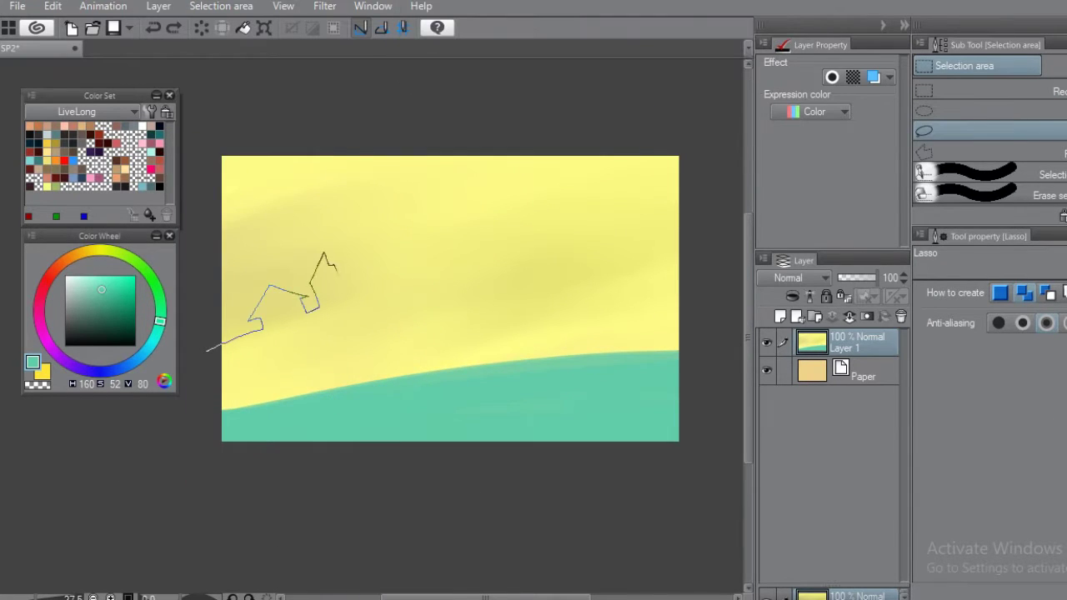
left_click_drag(435, 267, 500, 221)
key("ctrl+d")
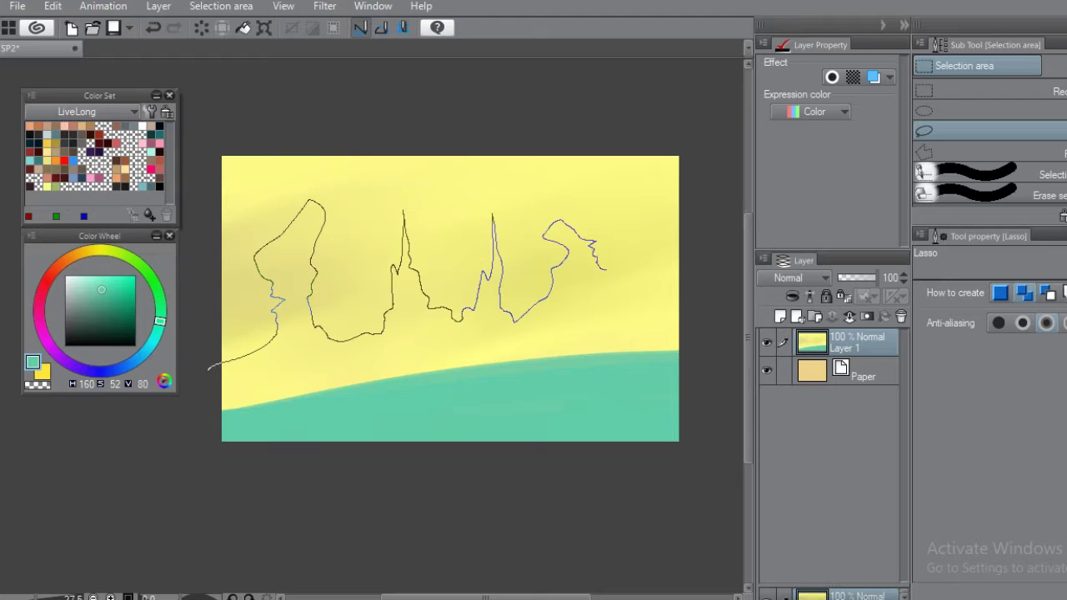
left_click_drag(669, 260, 679, 189)
key("ctrl+z")
mouse_move(207, 350)
left_mouse_down()
mouse_move(260, 236)
mouse_move(308, 267)
mouse_move(249, 302)
mouse_move(302, 198)
left_mouse_up()
key("ctrl+z")
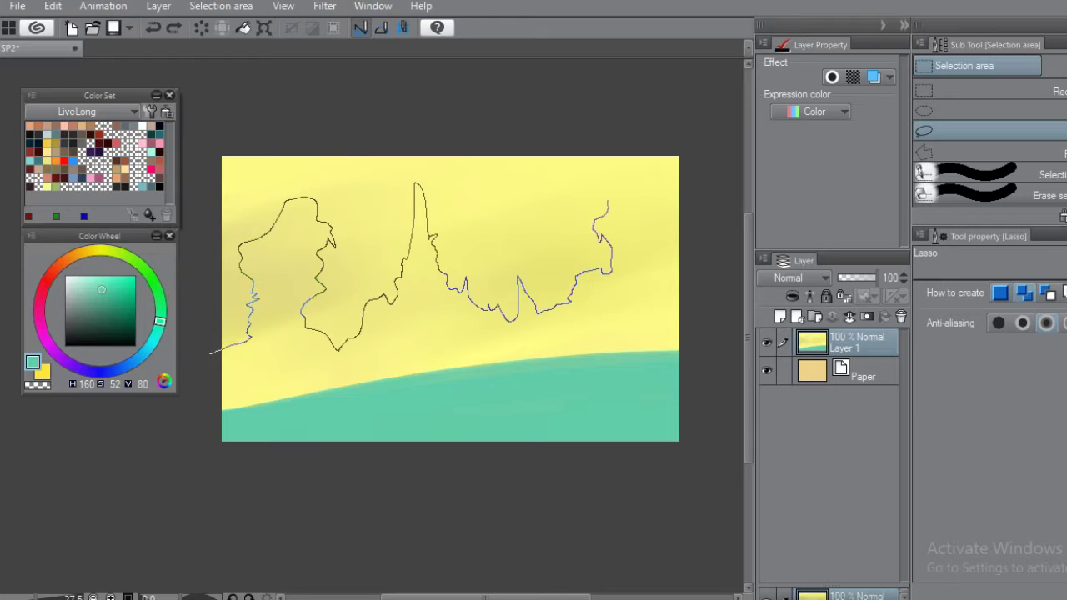
Lasso a jagged silhouette of distant trees across the sky above the hill and paint it pale teal with Gouache.
left_click_drag(661, 236, 675, 305)
key("b")
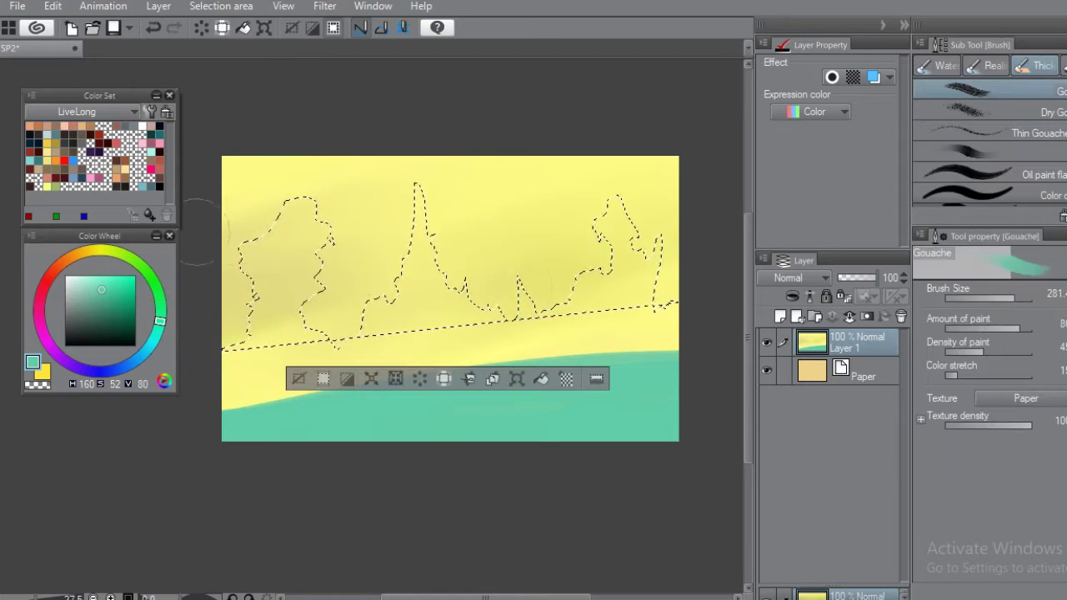
mouse_move(248, 226)
left_mouse_down()
mouse_move(421, 250)
mouse_move(625, 242)
left_mouse_up()
Airbrush the selected distant trees so their bases fade into the sky and their tops turn mint green, and clear the selection.
key("b")
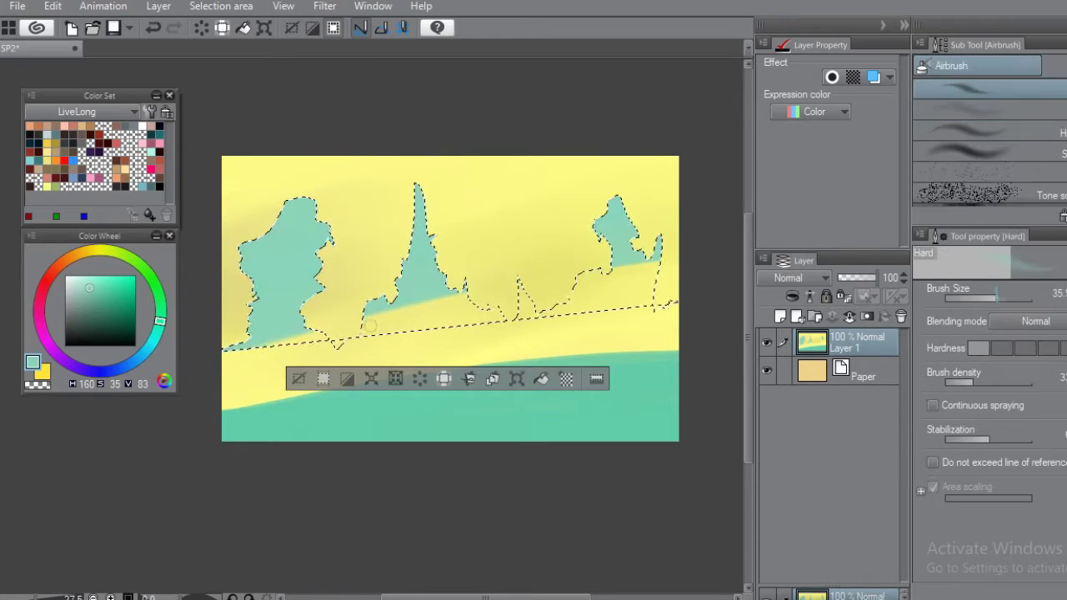
left_click_drag(317, 325, 611, 243)
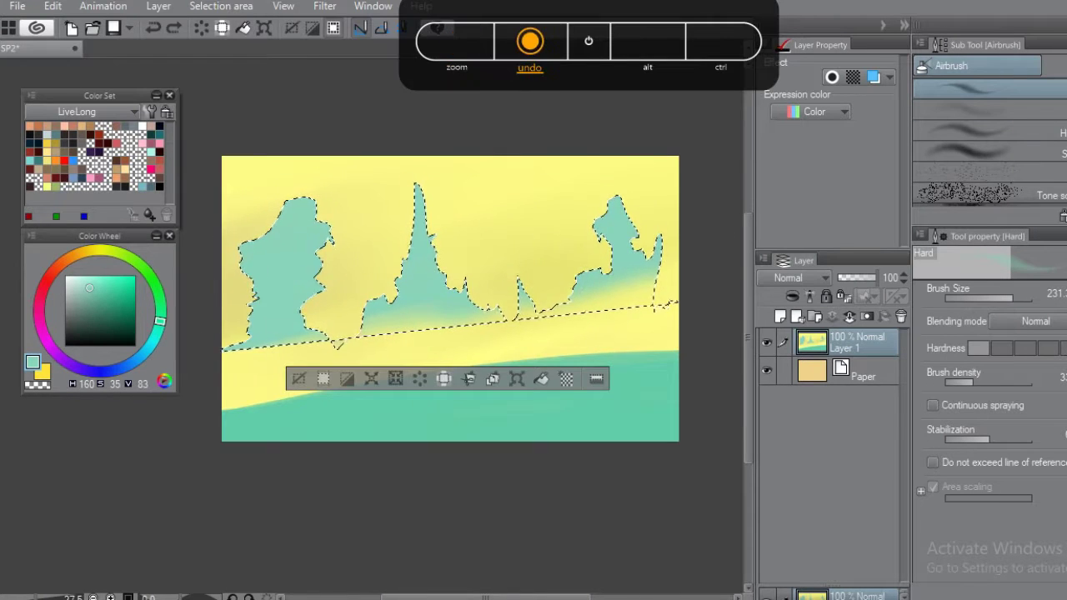
left_click_drag(275, 216, 219, 268)
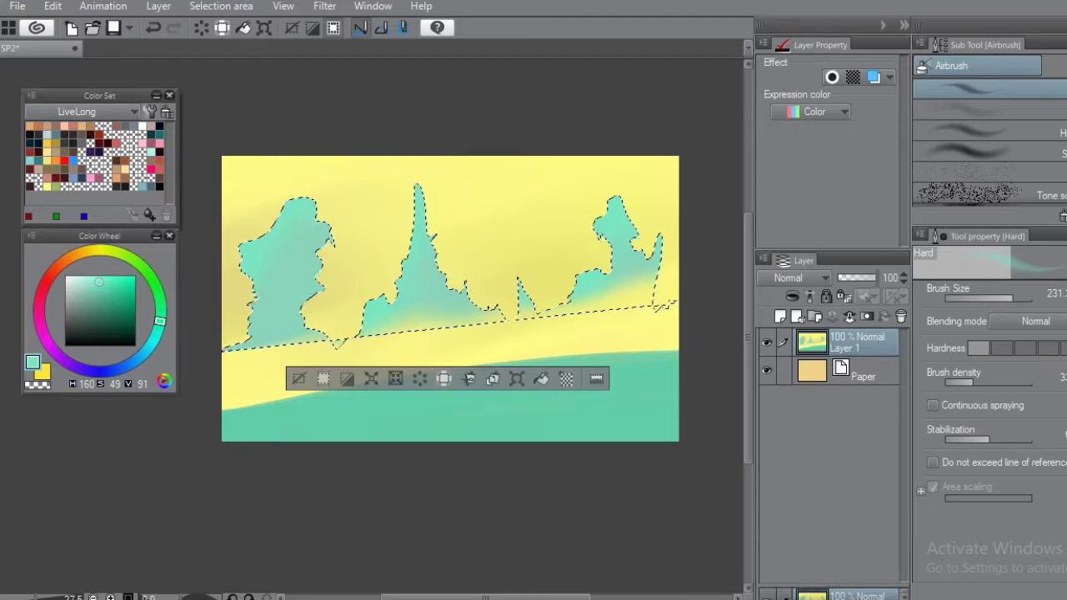
left_click(279, 204, "alt")
key("ctrl+d")
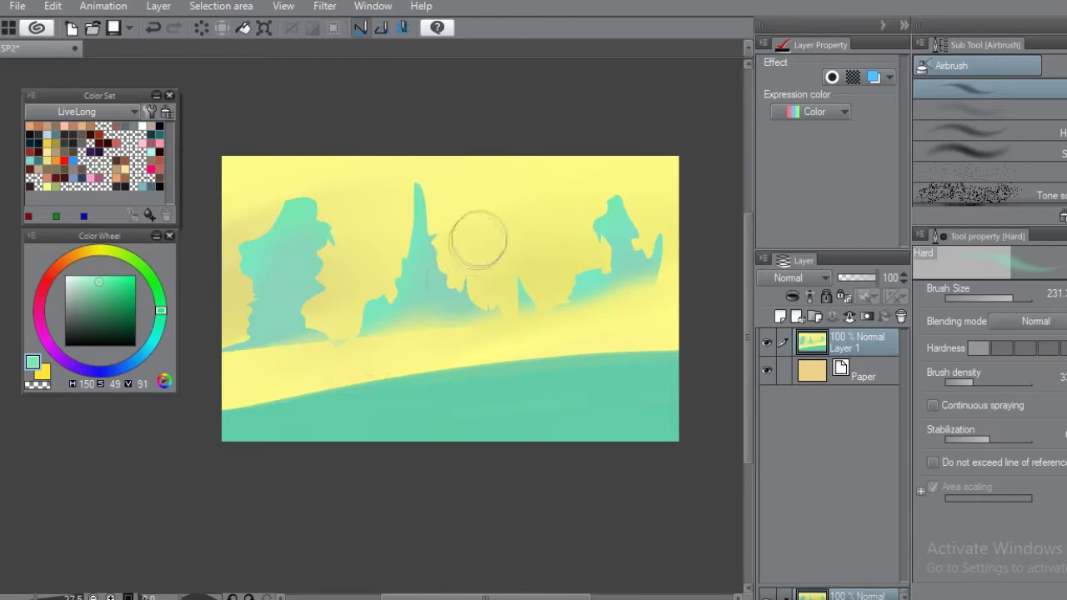
key("m")
left_click_drag(219, 337, 265, 309)
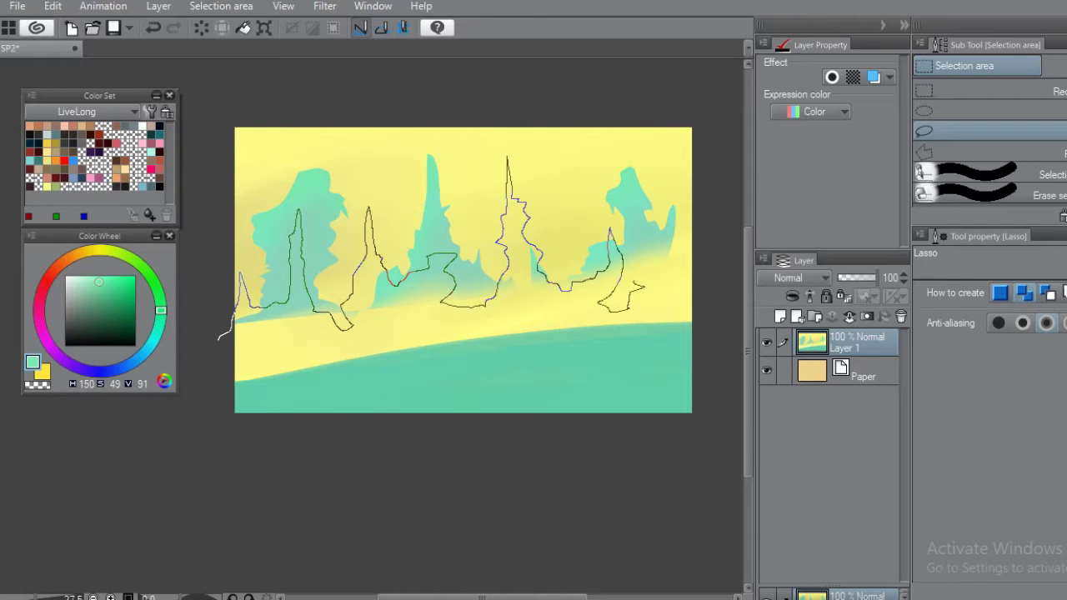
left_click_drag(663, 275, 682, 196)
key("ctrl+d")
Lasso a nearer jagged treeline in front of the distant trees and paint it darker teal with Gouache, texturing its base with Dry Gouache.
left_click_drag(215, 327, 288, 268)
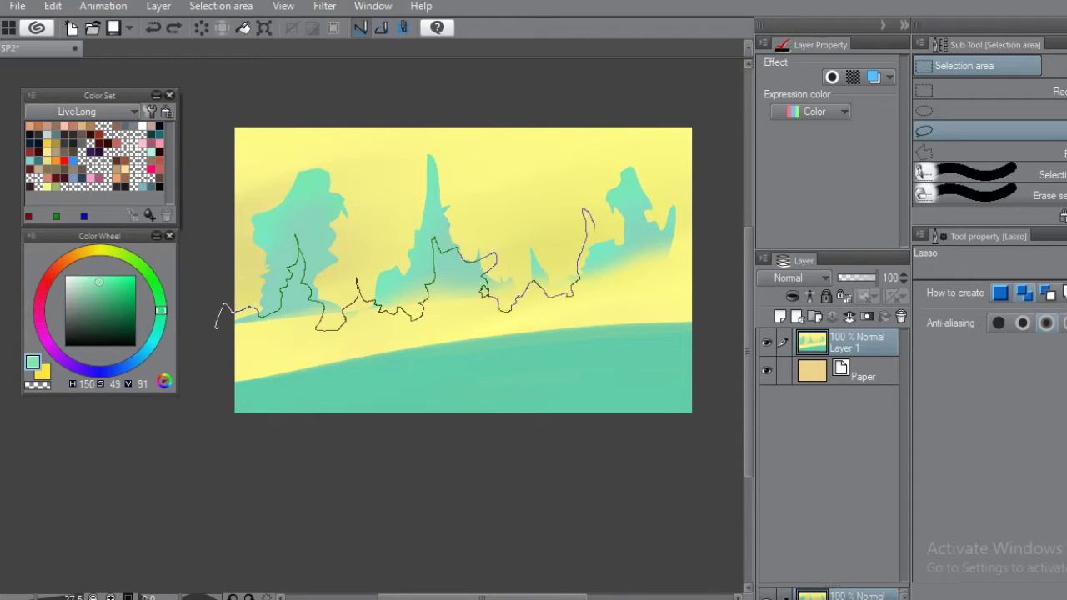
left_click_drag(713, 204, 710, 208)
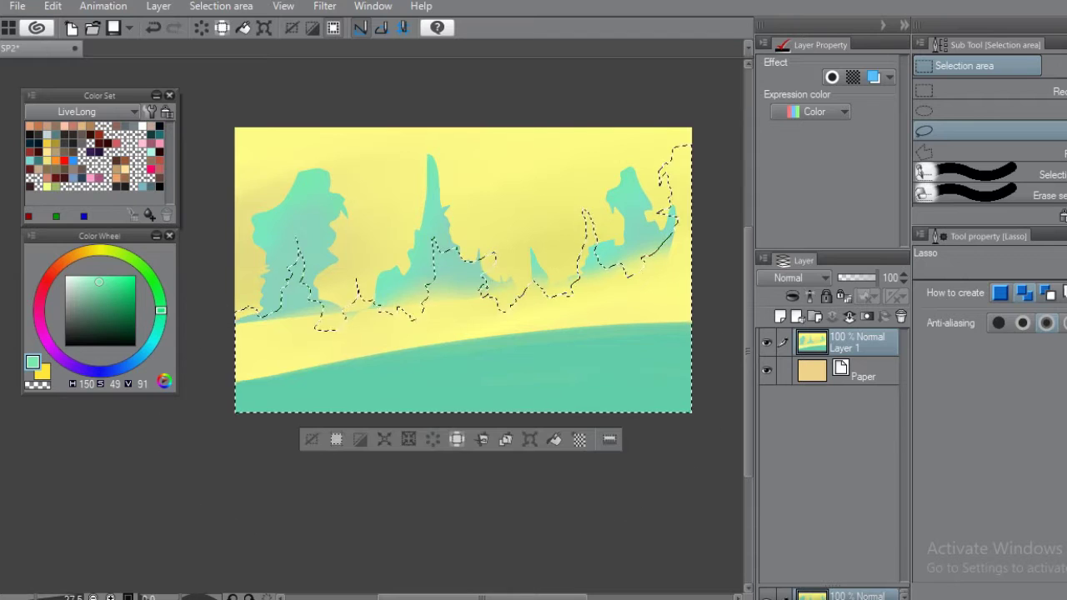
key("b")
mouse_move(283, 267)
left_mouse_down()
mouse_move(214, 309)
mouse_move(488, 226)
mouse_move(655, 117)
mouse_move(583, 317)
left_mouse_up()
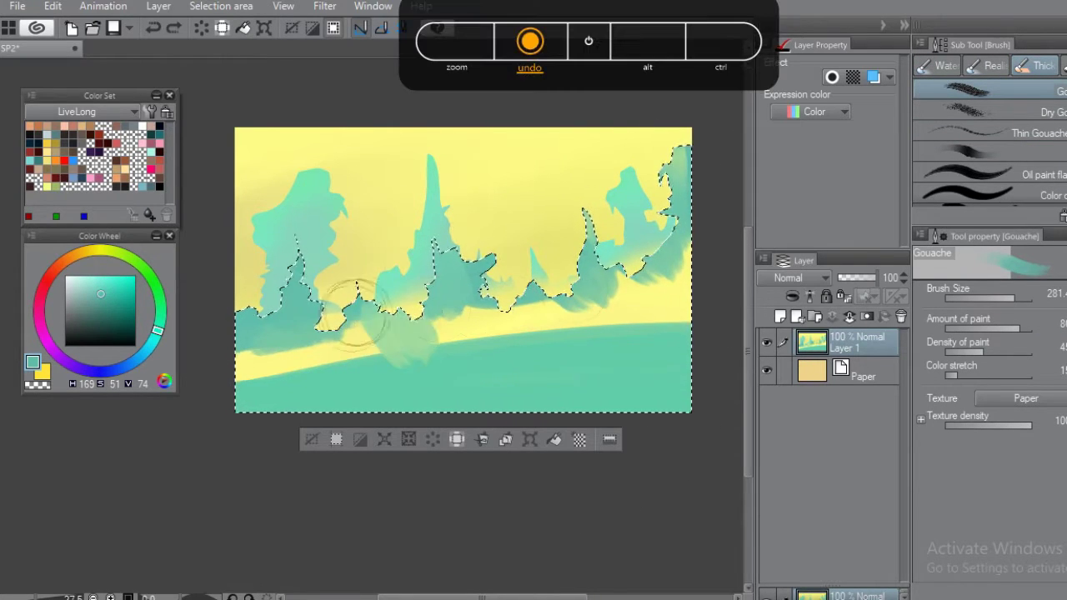
left_click(992, 111)
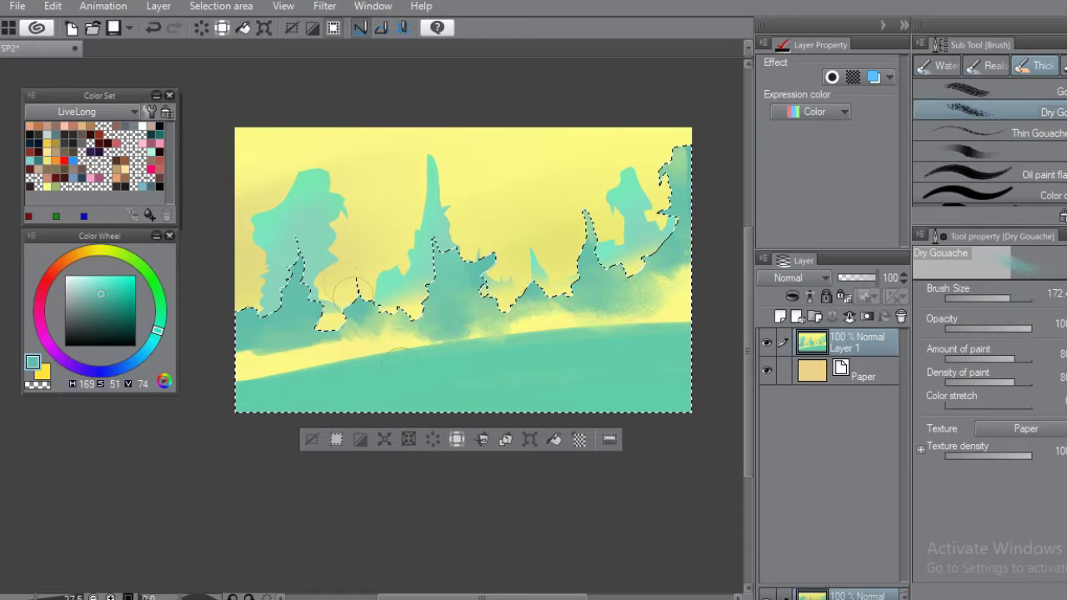
Paint brighter green Gouache strokes over the upper parts of the selected nearer trees.
scroll(464, 270, "up", 2)
scroll(464, 270, "down", 1)
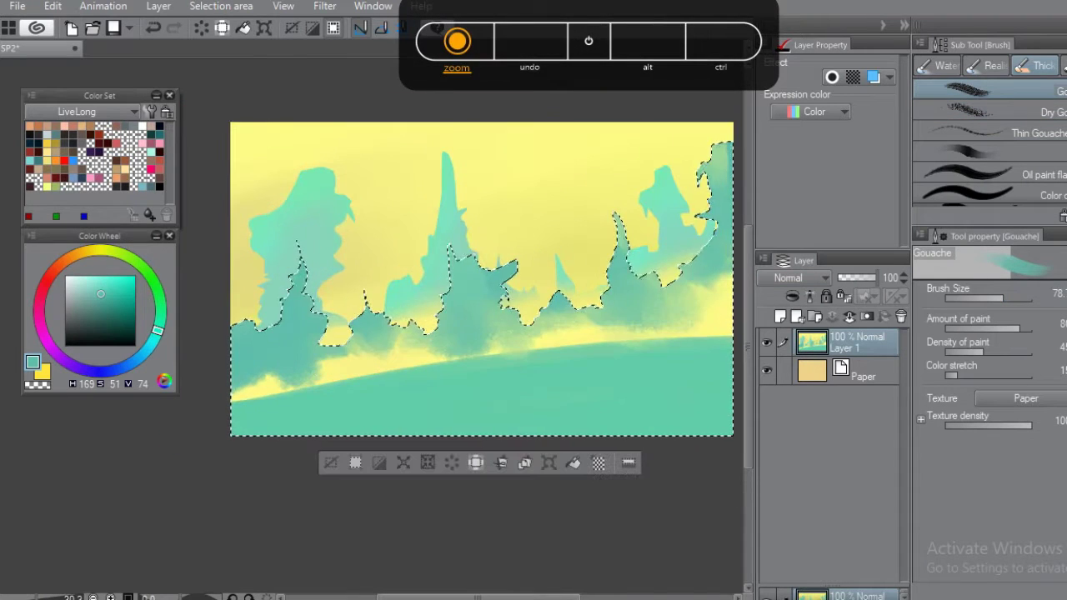
left_click(992, 90)
left_click(262, 318, "alt")
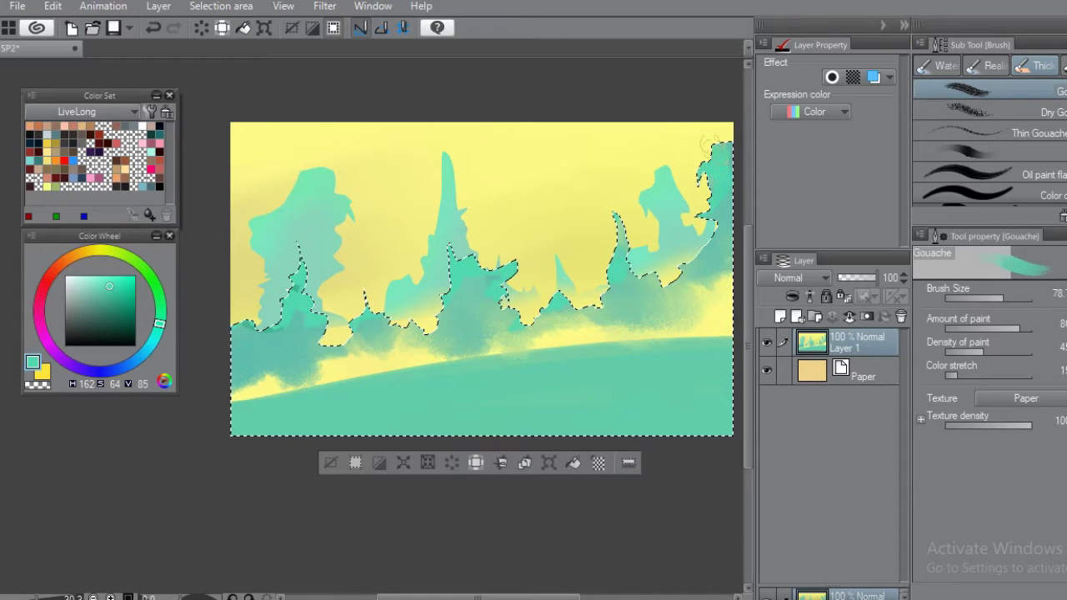
key("m")
key("b")
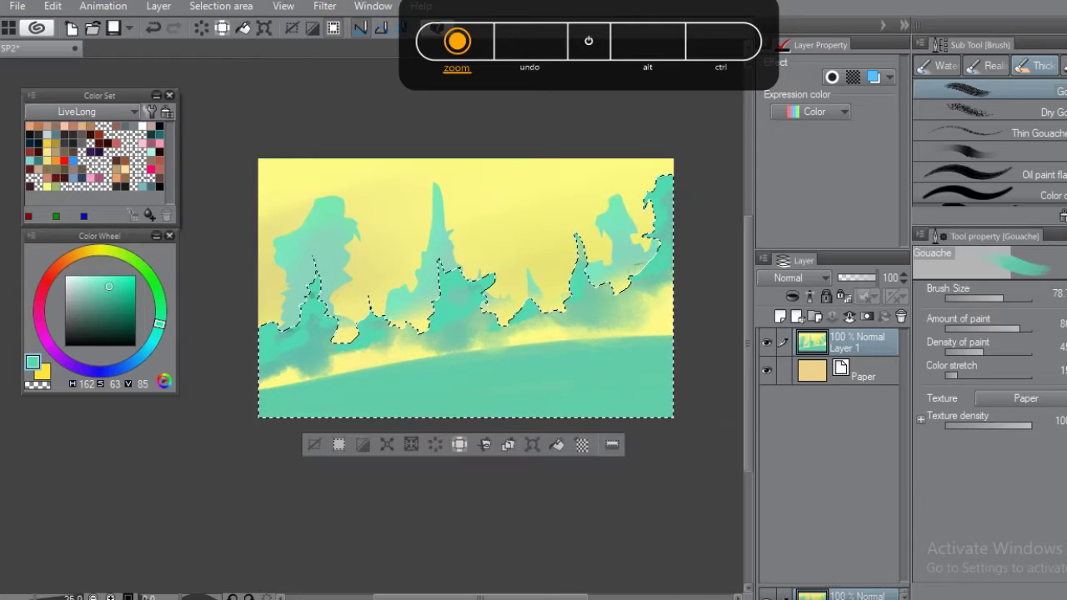
scroll(542, 287, "up", 1)
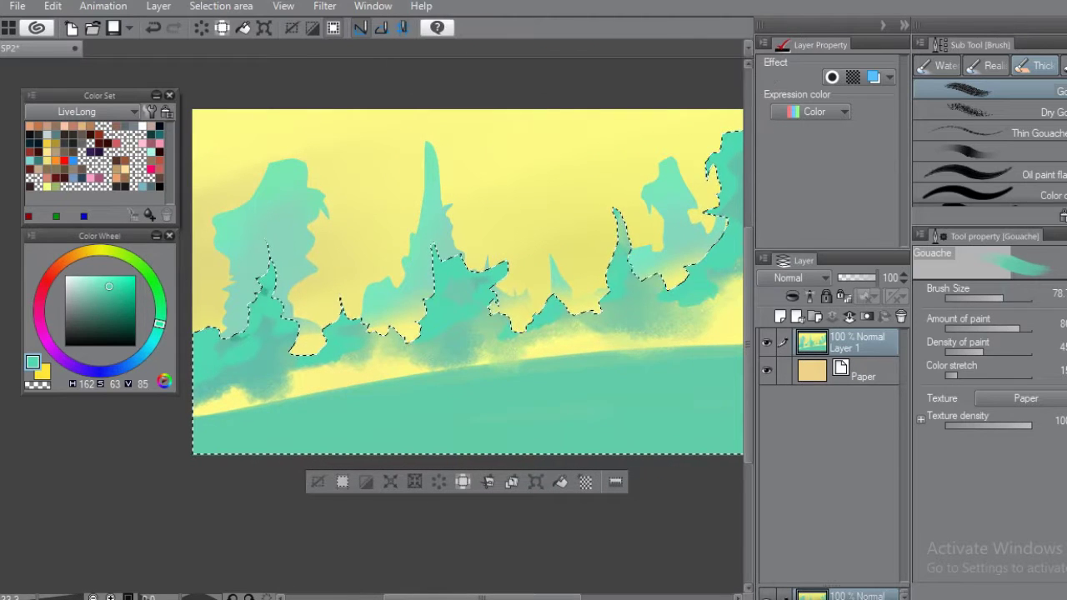
Adjust the selected nearer trees and hill to brightness -30 and contrast 11, and clear the selection.
key("m")
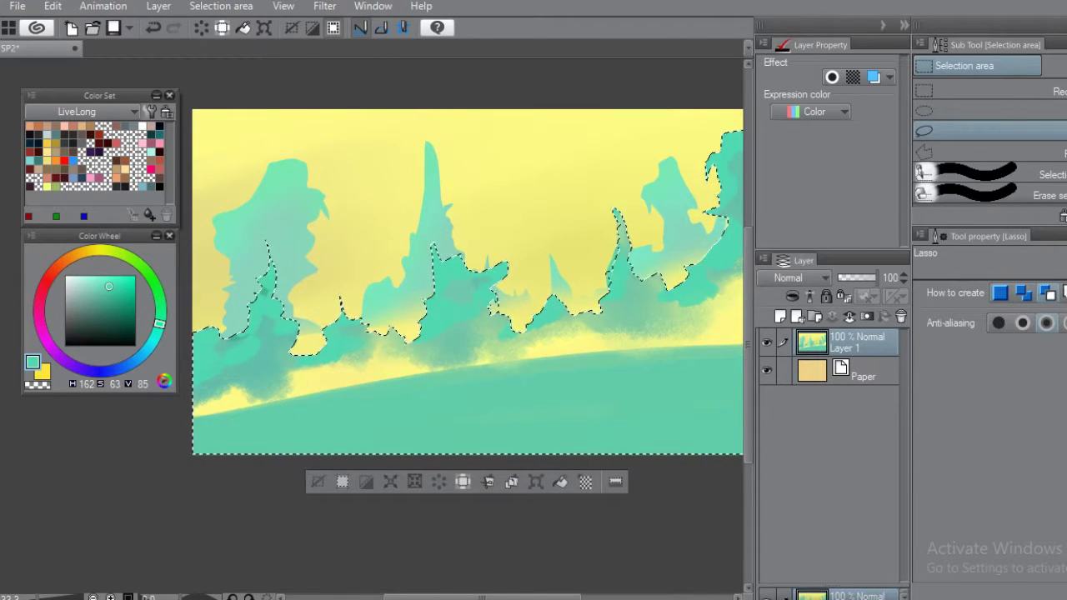
scroll(467, 282, "down", 3)
key("alt+e")
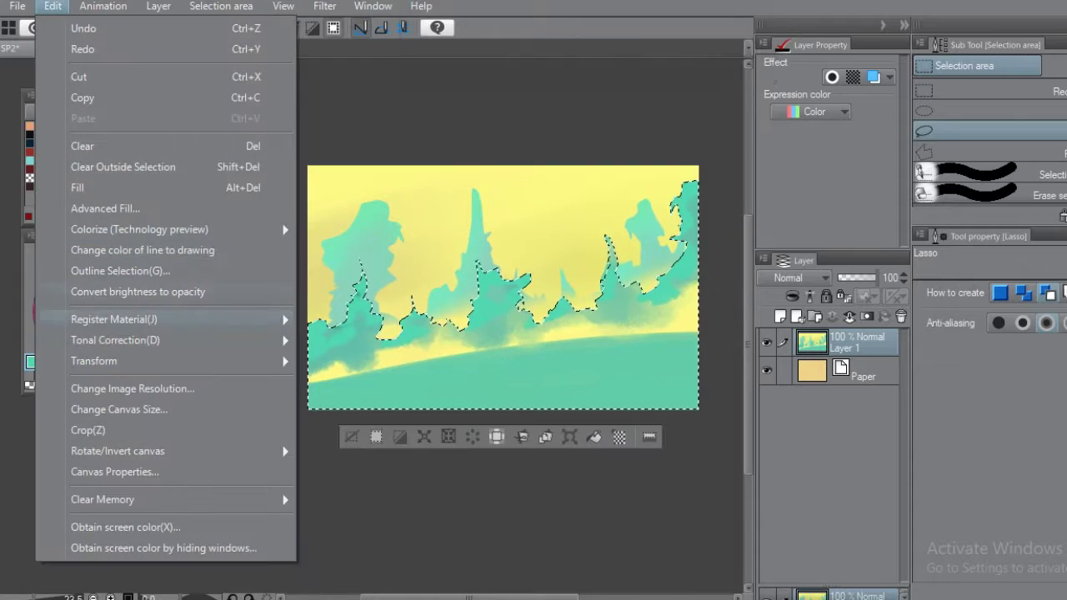
key("j")
key("b")
left_click_drag(735, 311, 715, 311)
left_click_drag(735, 357, 746, 357)
left_click_drag(715, 311, 708, 311)
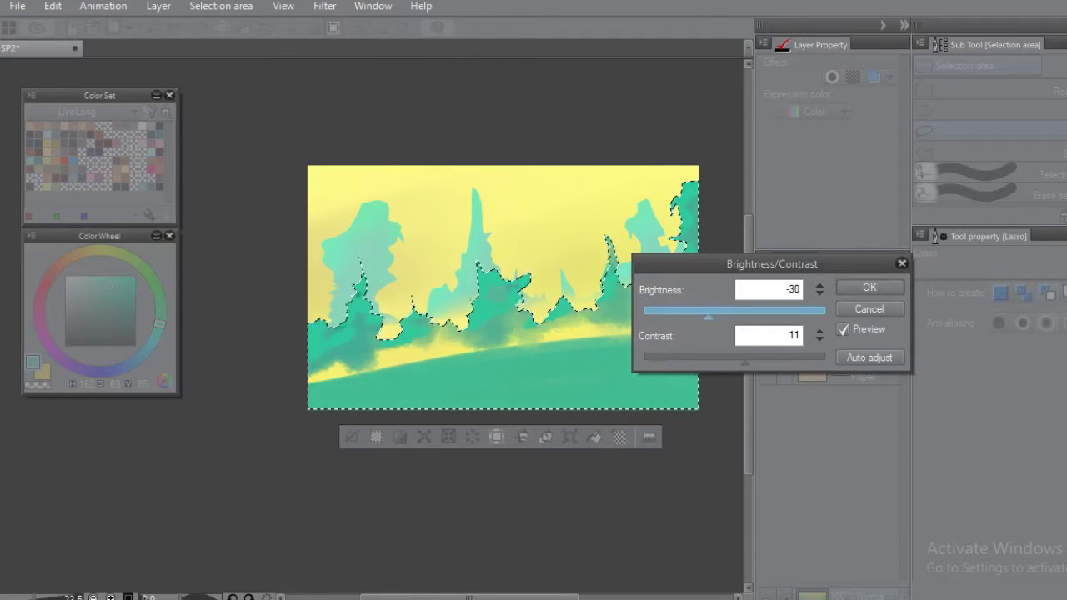
key("Return")
key("ctrl+d")
key("ctrl+shift+n")
key("b")
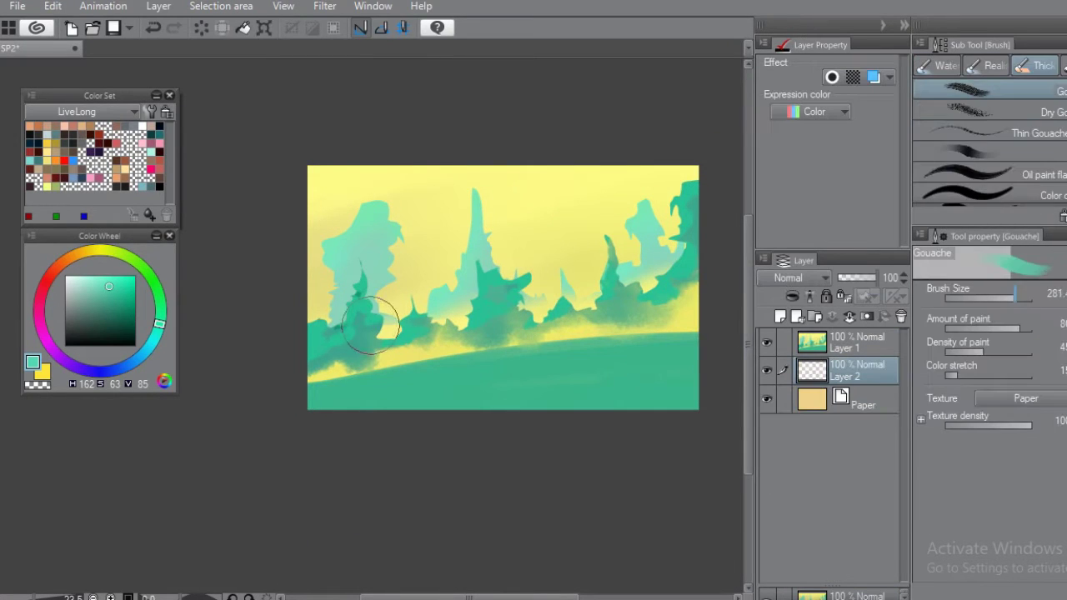
left_click(533, 217, "alt")
key("ctrl+e")
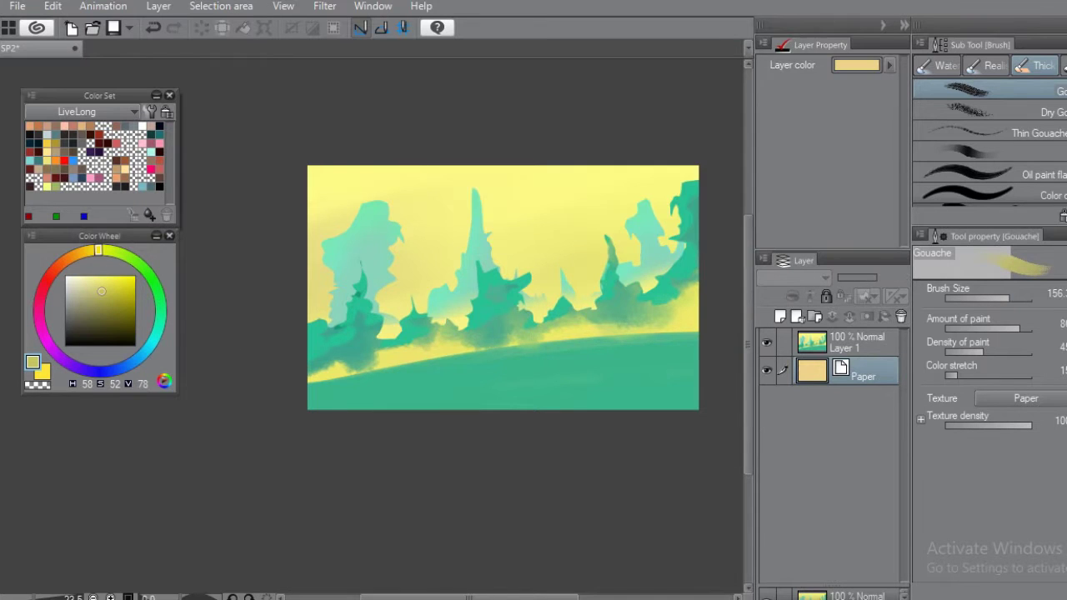
Lasso several jagged highlight shapes on Layer 1 along the leftmost pointed tree of the nearer treeline.
scroll(480, 267, "up", 2)
key("m")
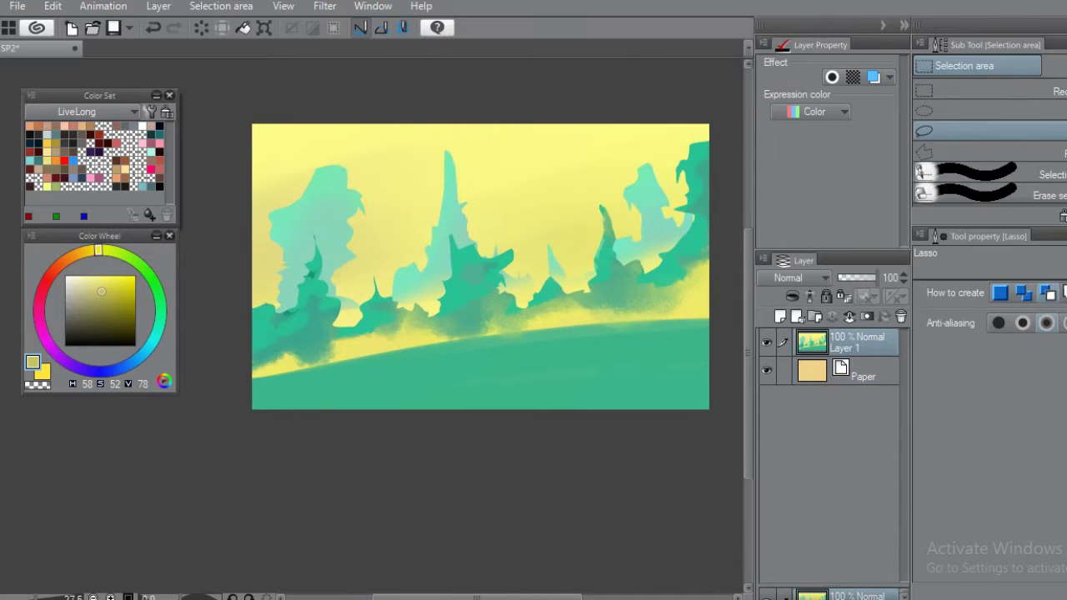
scroll(480, 267, "up", 3)
left_click_drag(316, 280, 296, 323)
scroll(480, 267, "up", 2)
left_click_drag(310, 171, 316, 262)
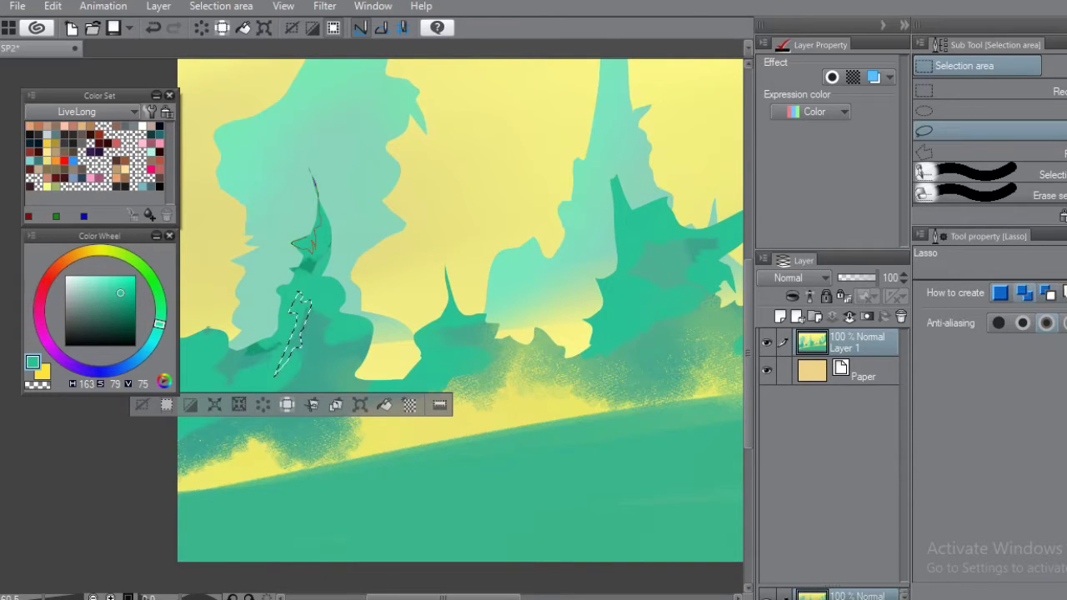
left_click_drag(322, 277, 323, 280)
left_click_drag(367, 327, 337, 330)
Add jagged highlight shapes on the small pointed bush, the lower left foliage and the large central tree to the selection.
mouse_move(414, 333)
left_mouse_down()
mouse_move(441, 316)
mouse_move(481, 317)
mouse_move(477, 342)
mouse_move(422, 388)
left_mouse_up()
left_click_drag(535, 358, 544, 346)
left_click_drag(594, 317, 623, 279)
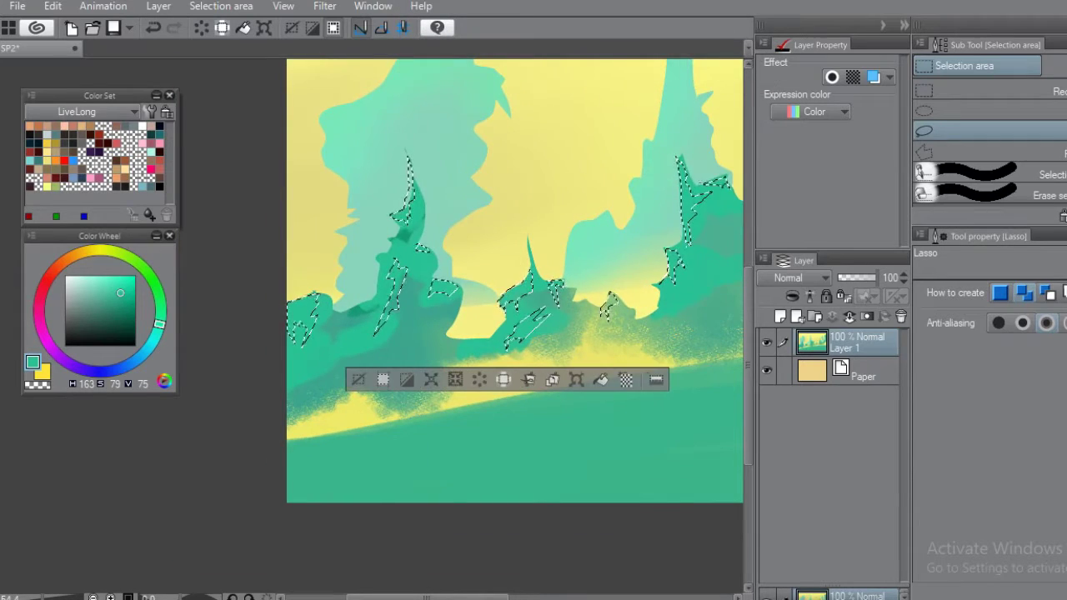
left_click_drag(348, 367, 307, 382)
left_click_drag(360, 349, 416, 331)
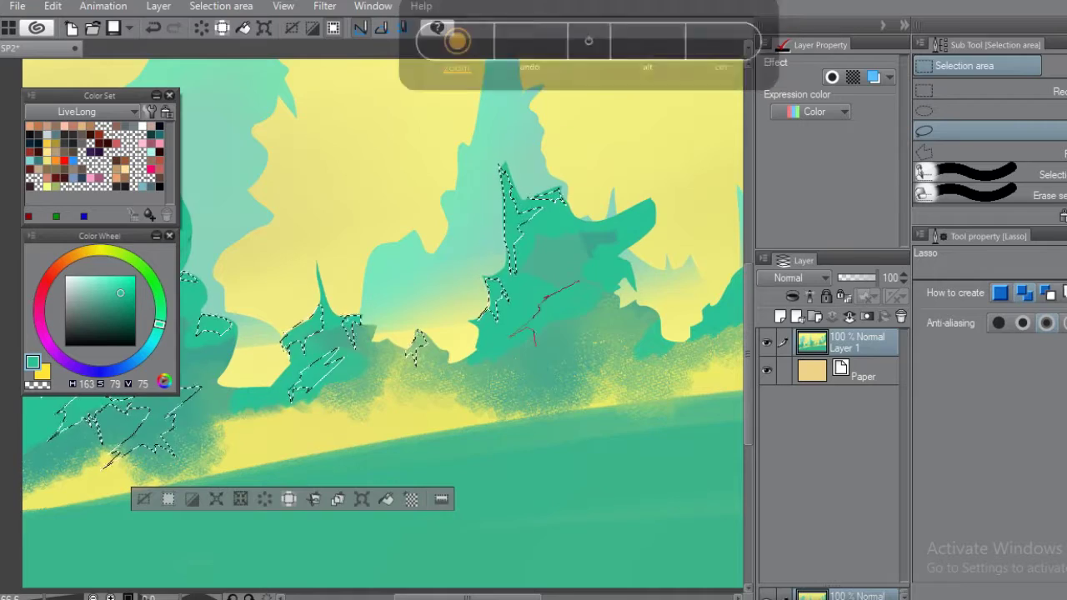
mouse_move(579, 282)
left_mouse_down()
mouse_move(579, 310)
mouse_move(511, 384)
mouse_move(600, 359)
mouse_move(659, 310)
mouse_move(581, 250)
left_mouse_up()
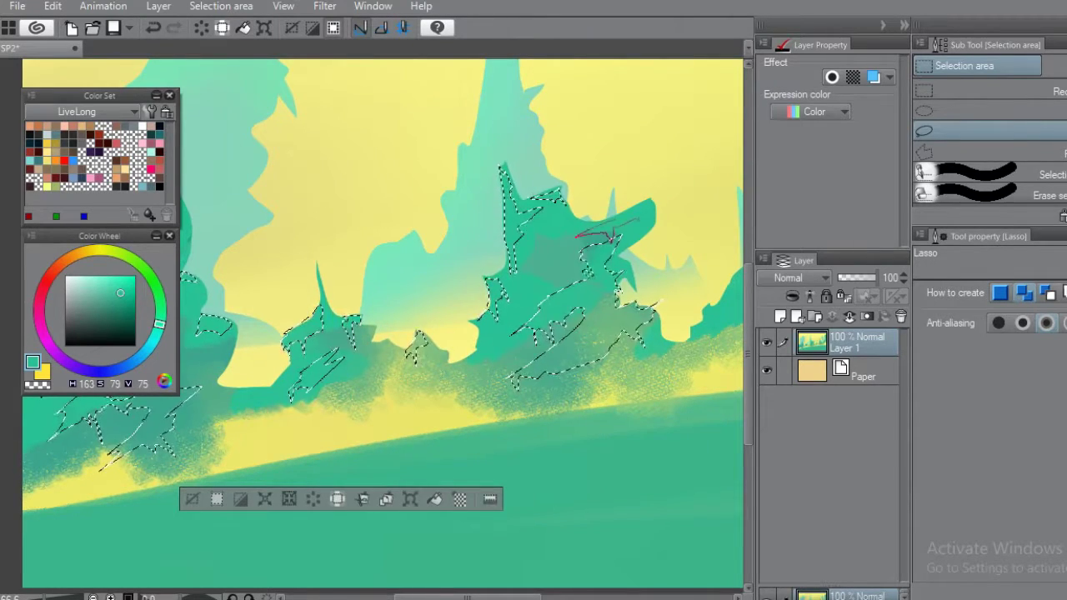
Add jagged highlight shapes on the slender curved tree and the rounded mound beside it to the lasso selection.
scroll(530, 241, "down", 3)
scroll(542, 241, "up", 5)
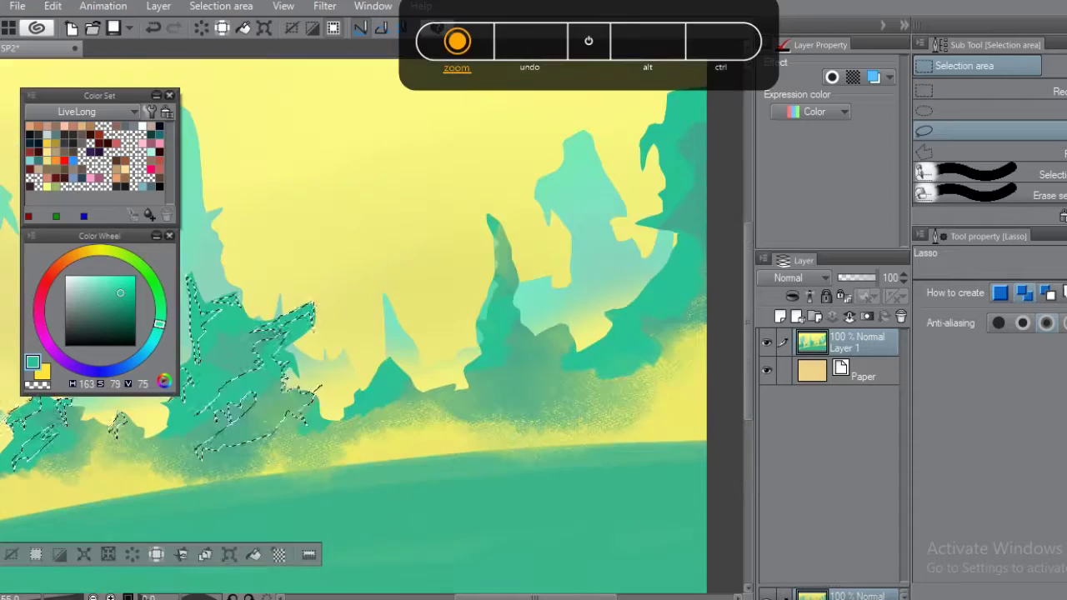
mouse_move(486, 218)
left_mouse_down()
mouse_move(496, 296)
mouse_move(466, 382)
mouse_move(482, 275)
left_mouse_up()
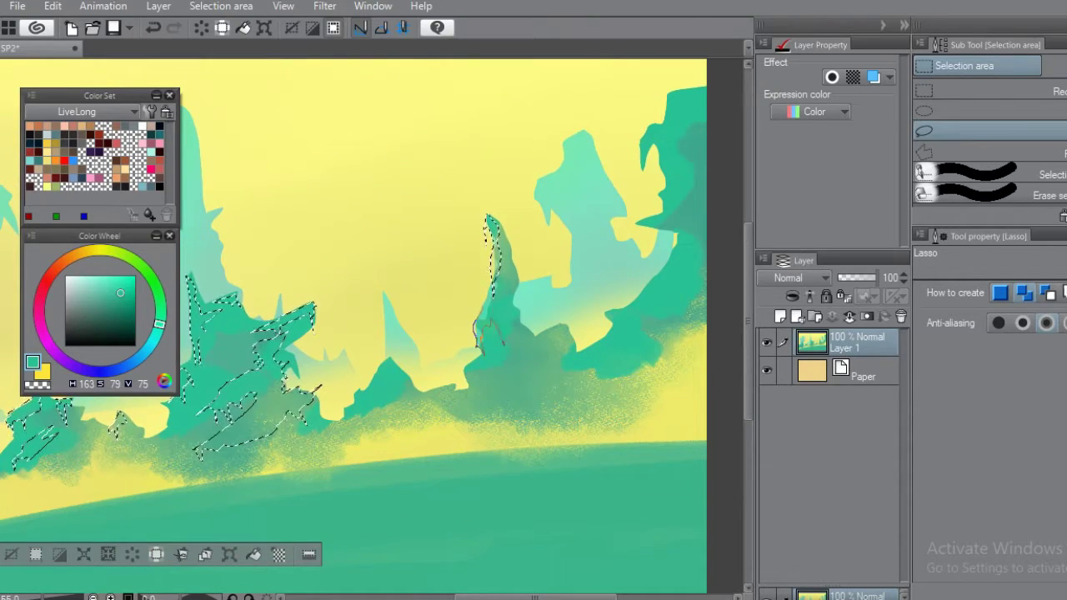
scroll(500, 292, "up", 3)
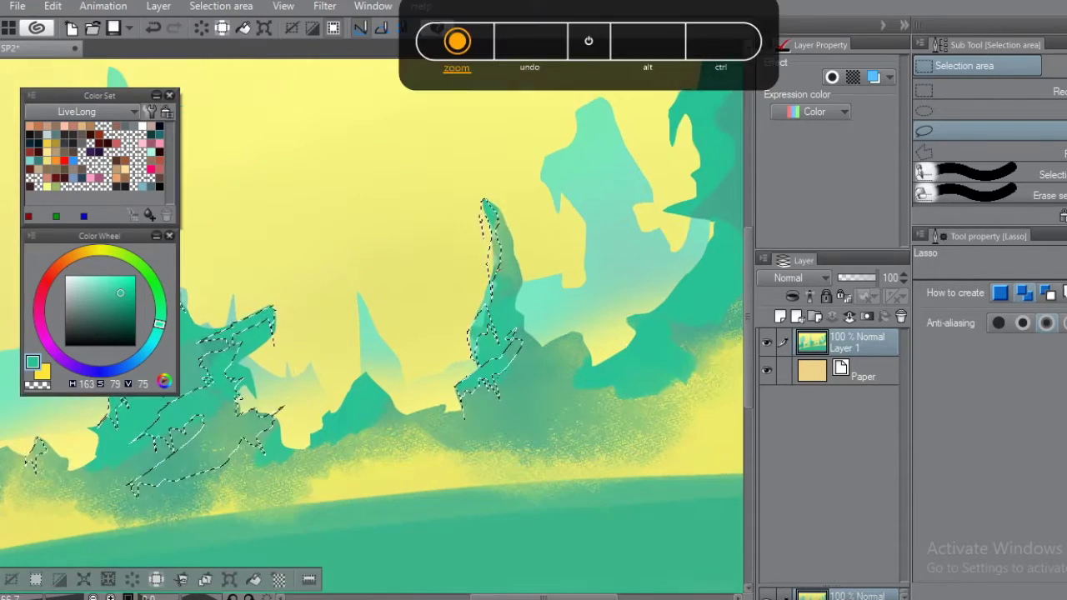
mouse_move(535, 313)
left_mouse_down()
mouse_move(523, 364)
mouse_move(559, 316)
left_mouse_up()
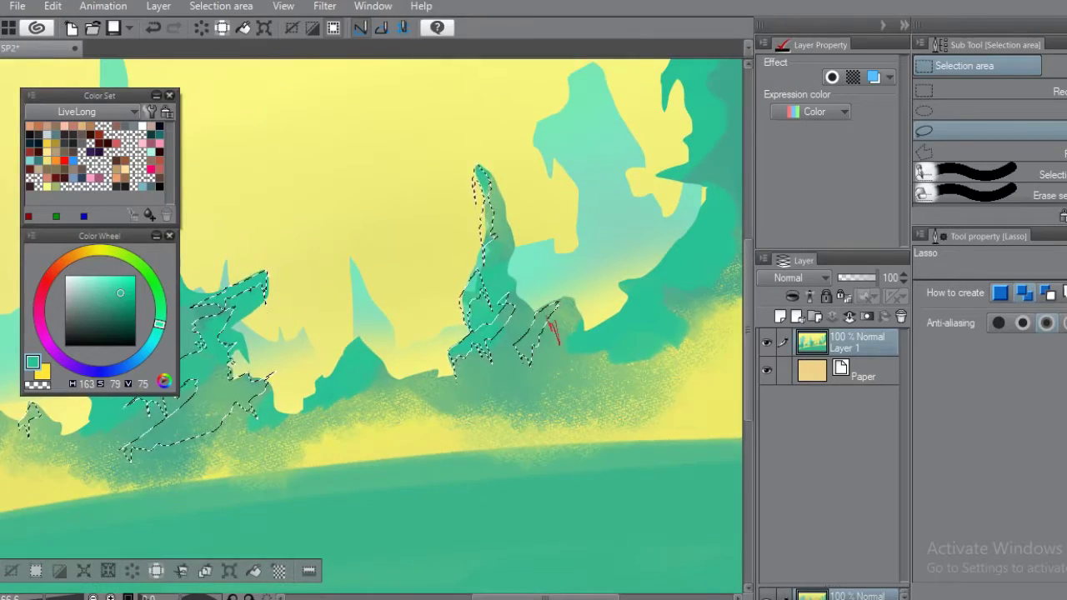
Add jagged highlight shapes along the tall tree at the canvas's right edge, its lower foliage and the small pointed bush to the selection.
scroll(376, 300, "up", 3)
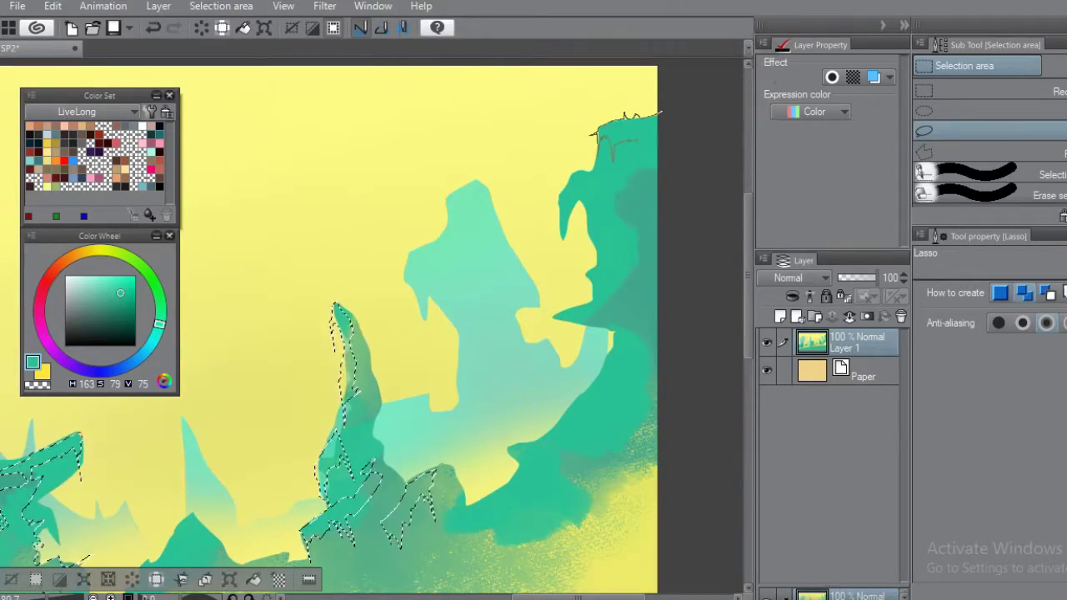
mouse_move(595, 132)
left_mouse_down()
mouse_move(615, 198)
mouse_move(549, 220)
left_mouse_up()
scroll(375, 300, "up", 3)
scroll(375, 300, "down", 3)
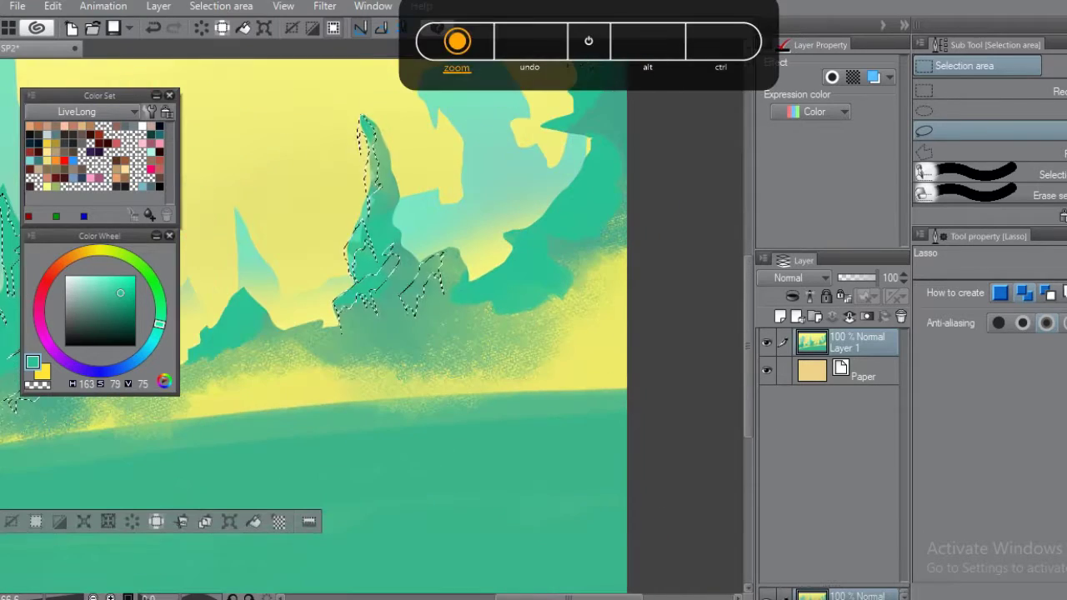
mouse_move(546, 208)
left_mouse_down()
mouse_move(550, 133)
mouse_move(584, 115)
left_mouse_up()
mouse_move(625, 196)
left_mouse_down()
mouse_move(518, 237)
mouse_move(575, 288)
mouse_move(621, 267)
left_mouse_up()
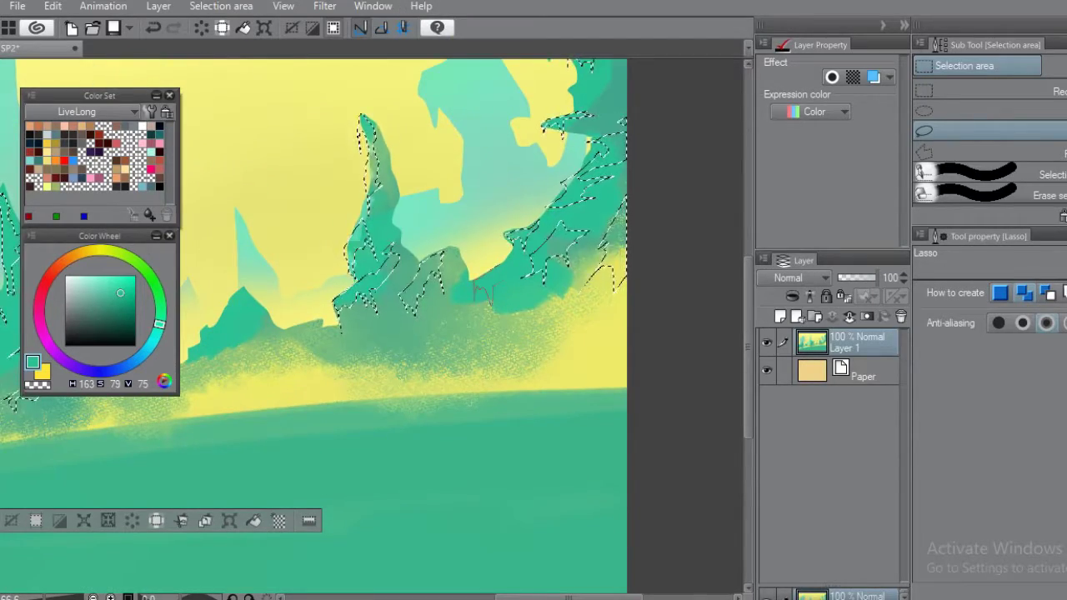
scroll(375, 300, "down", 3)
scroll(375, 300, "up", 3)
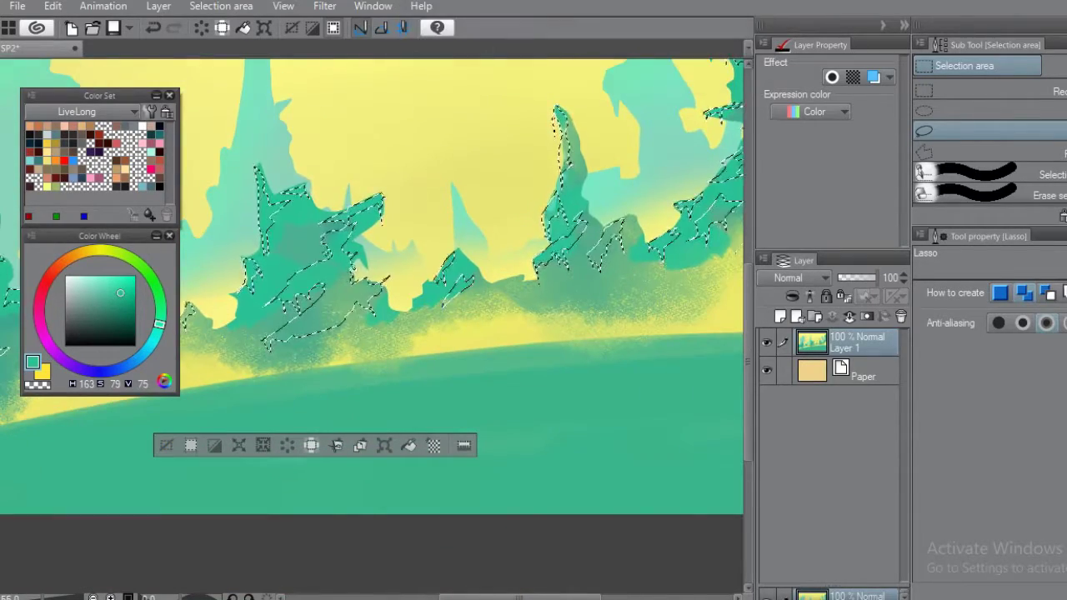
Paint the selected highlight shapes on the nearer trees green (H 134, S 65, V 79) with the Dry Gouache brush.
scroll(375, 300, "down", 2)
key("b")
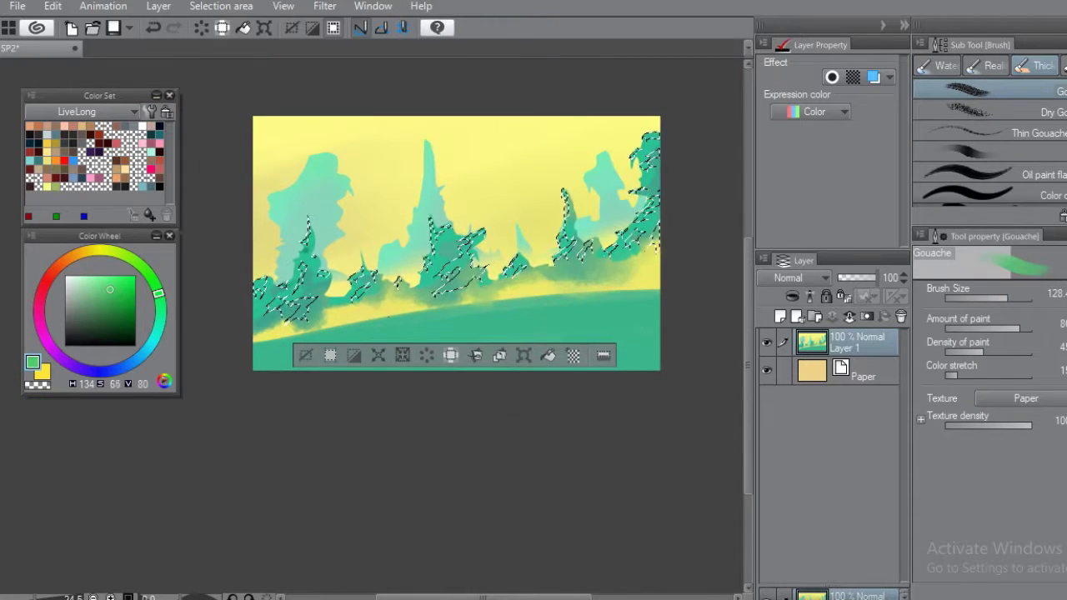
scroll(293, 200, "up", 2)
left_click(984, 111)
left_click_drag(467, 292, 404, 292)
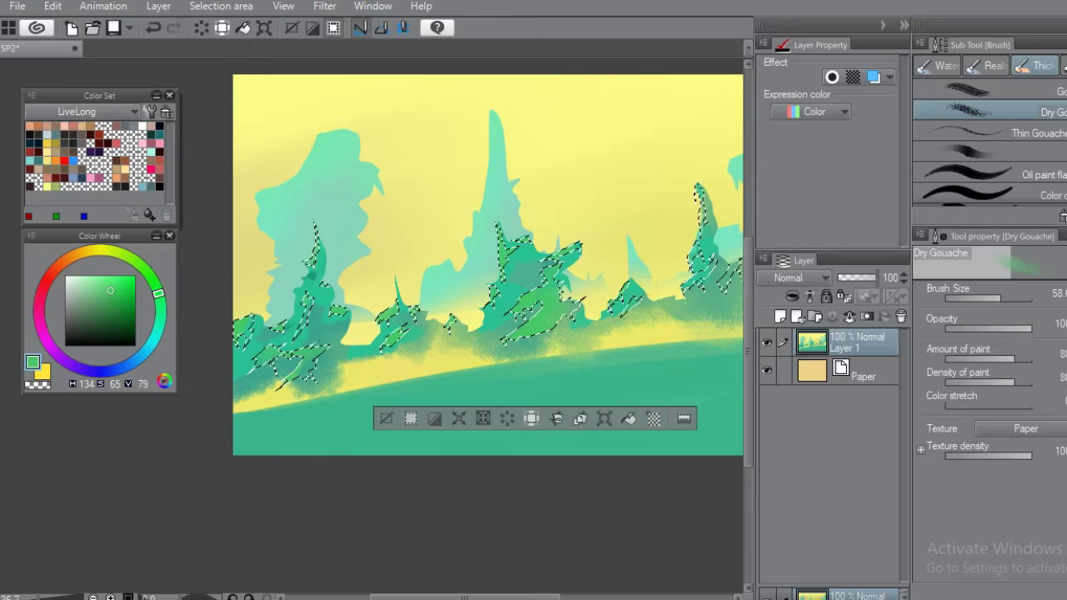
scroll(398, 265, "right", 5)
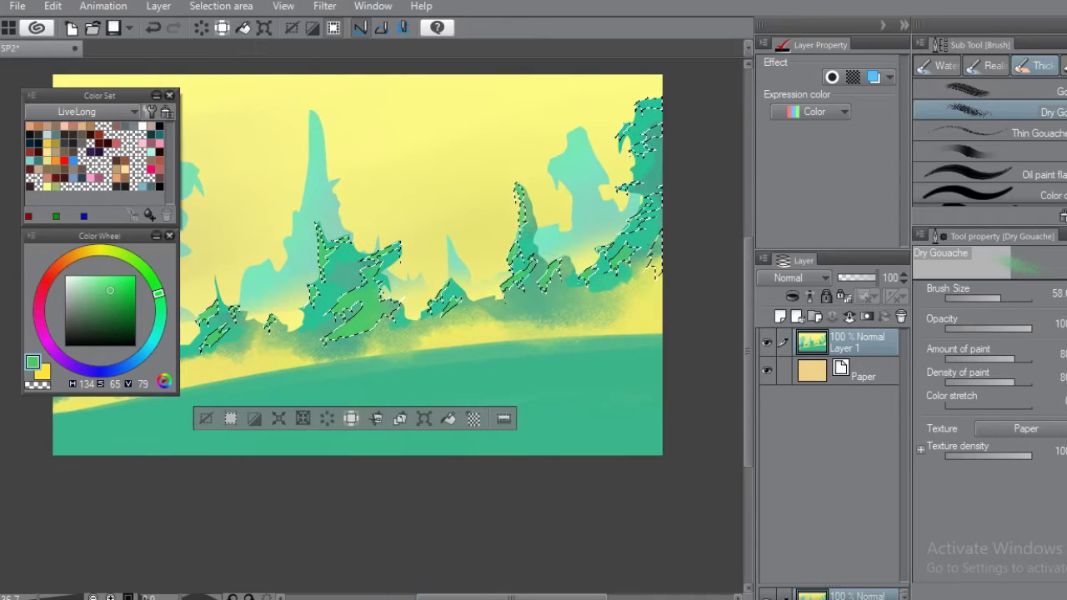
Brighten the selected highlights across the nearer treeline with Dry Gouache strokes in a vivid green (H 111, S 68, V 89).
scroll(675, 97, "up", 3)
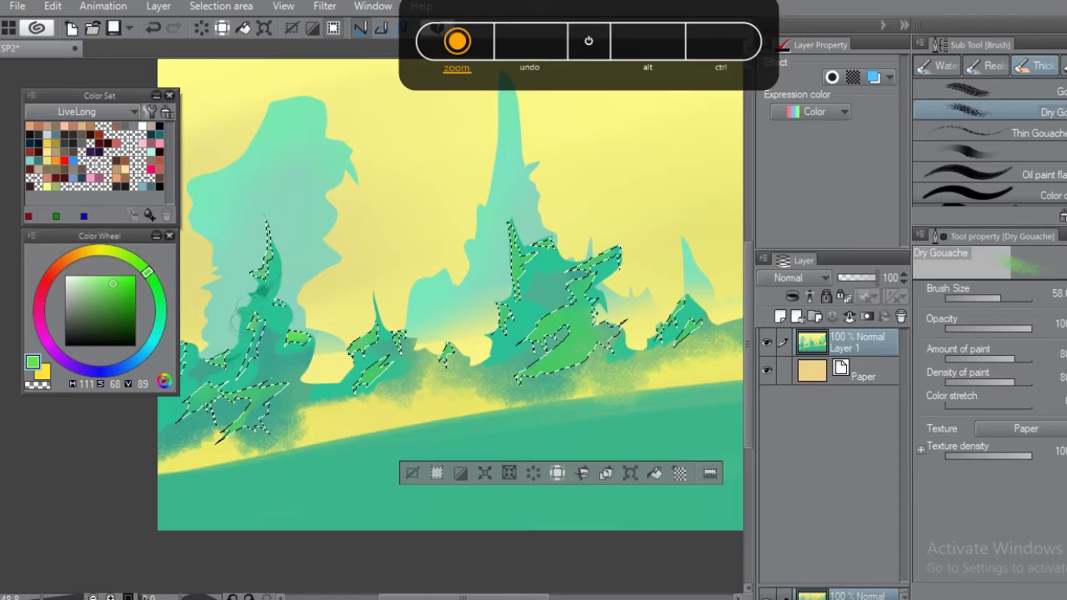
left_click_drag(218, 391, 259, 421)
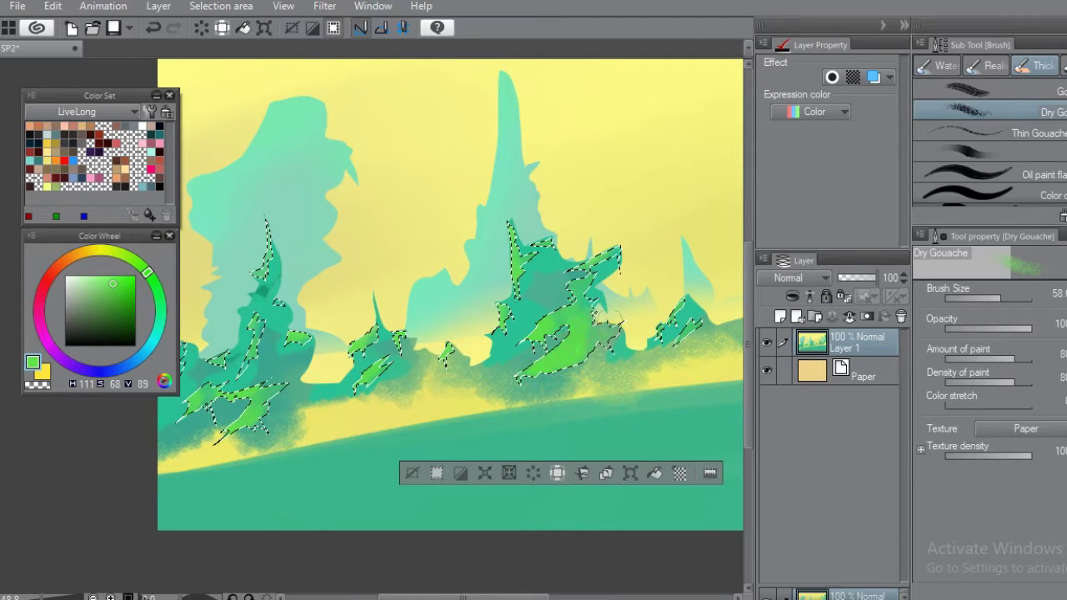
scroll(525, 285, "right", 6)
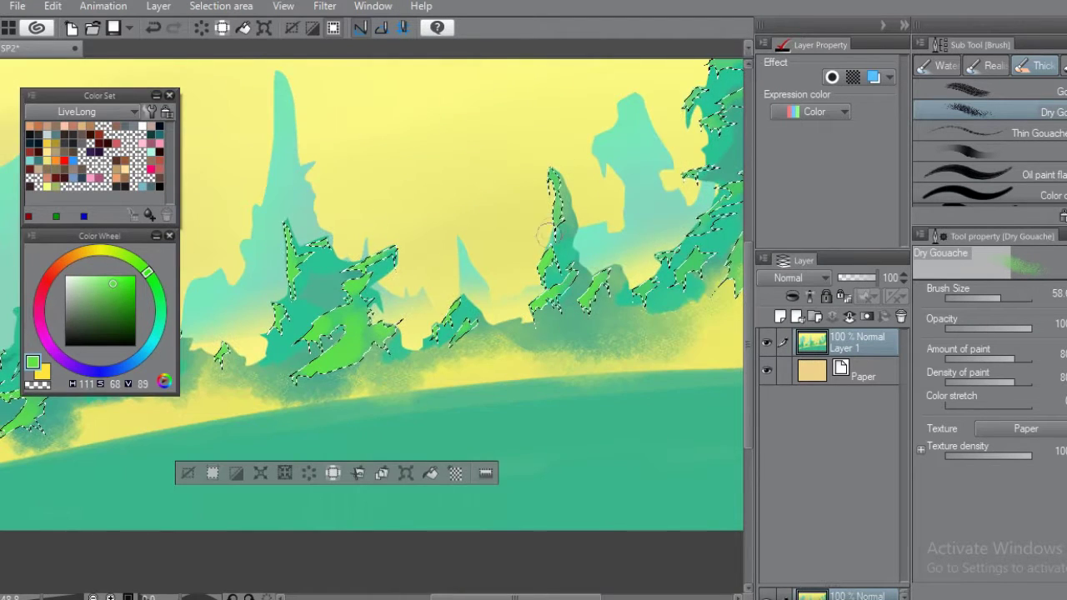
scroll(371, 292, "down", 2)
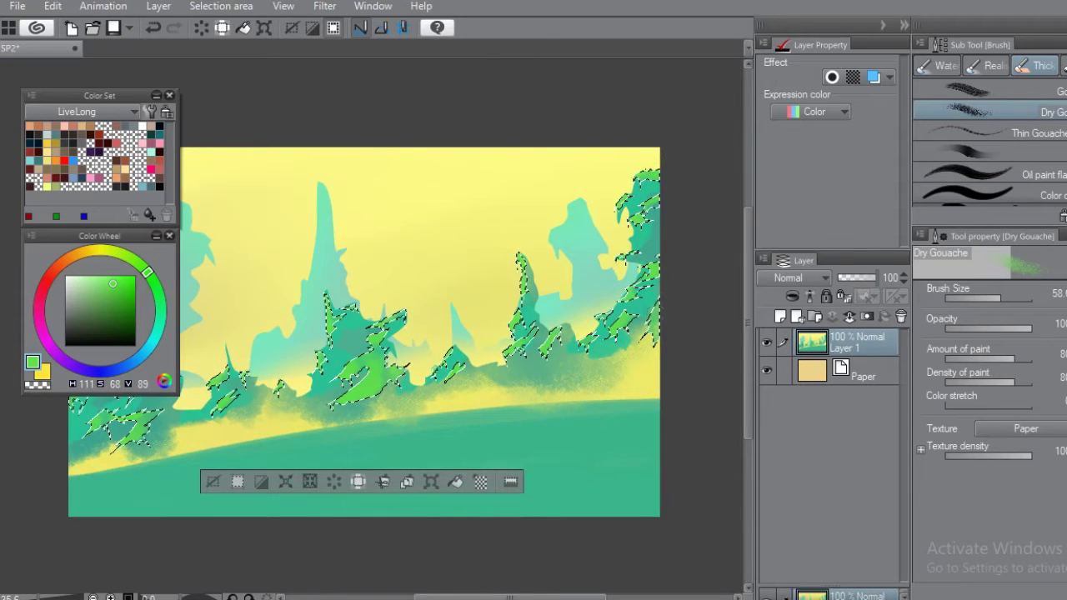
scroll(365, 334, "up", 2)
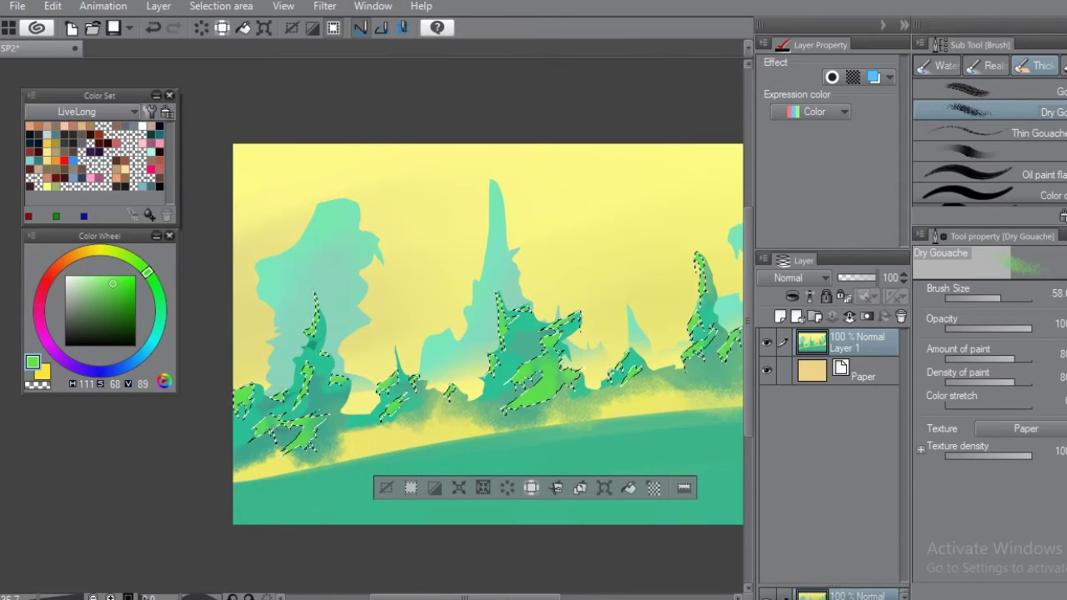
Streak the selected highlights with yellow-green (H 87, S 59, V 96) using the Thin Gouache brush at size 10, and clear the selection.
key("ctrl+z")
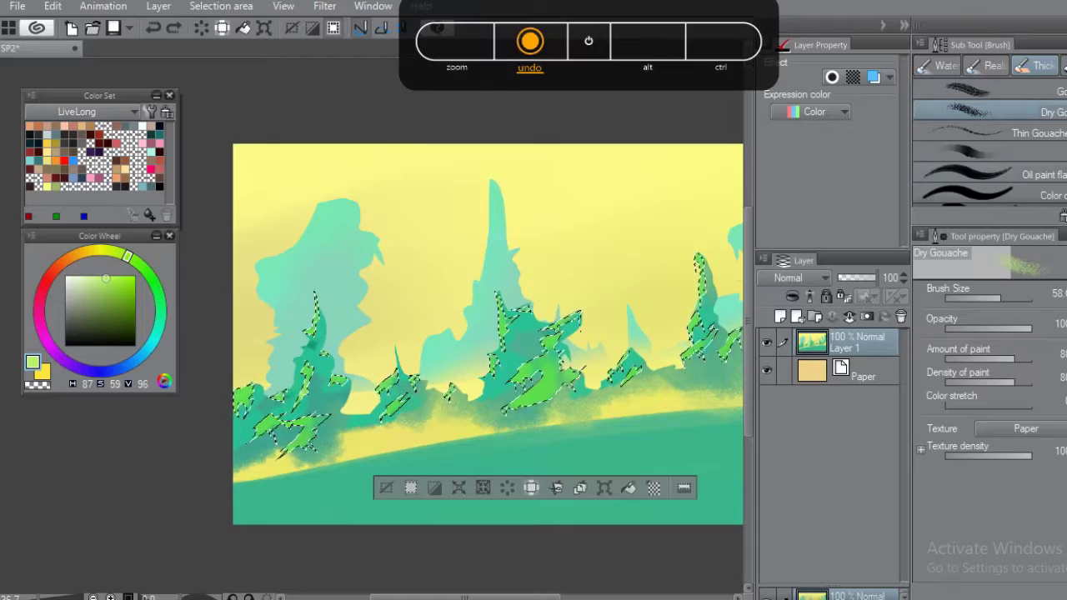
scroll(533, 334, "up", 2)
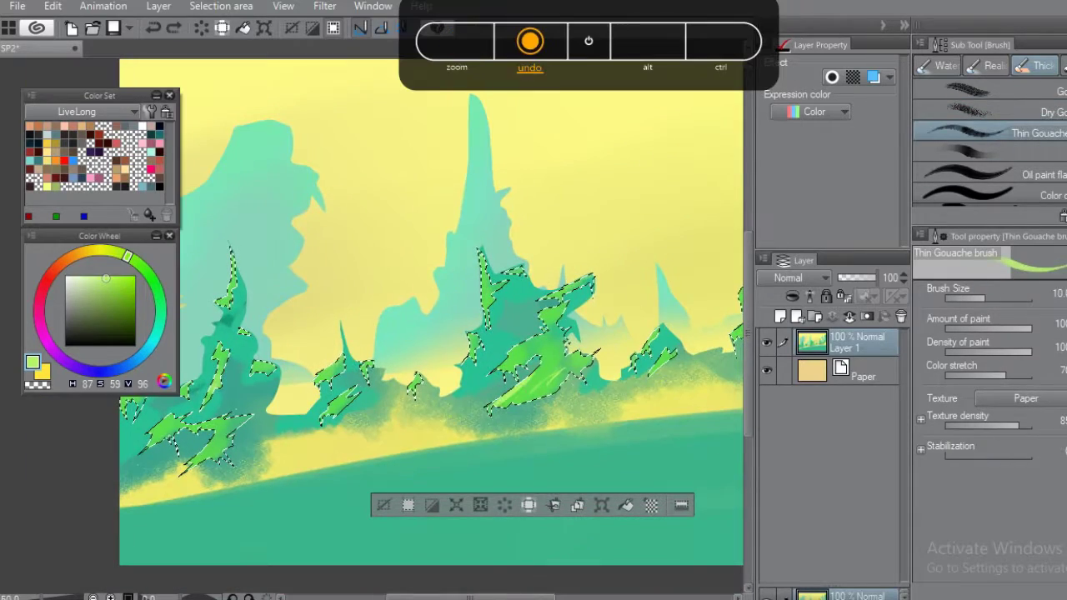
left_click_drag(488, 413, 575, 355)
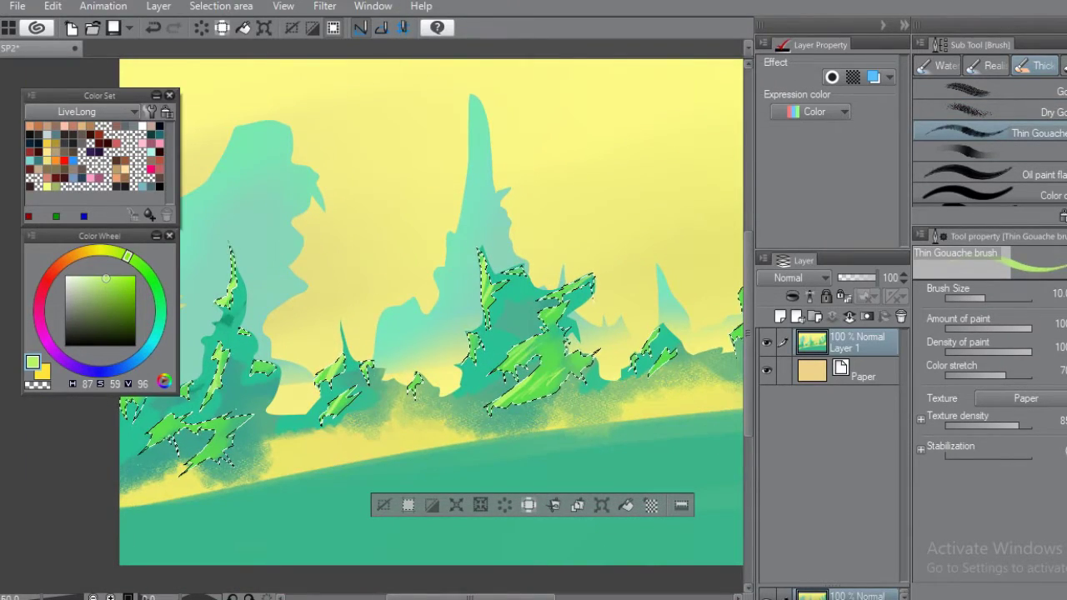
scroll(431, 313, "down", 3)
scroll(431, 313, "up", 3)
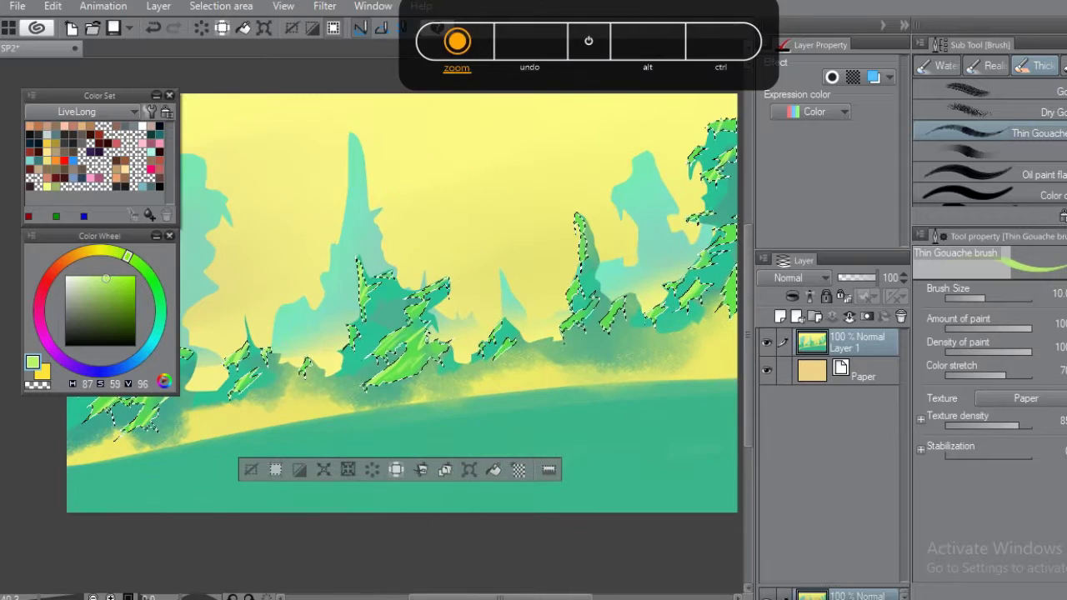
scroll(370, 219, "down", 4)
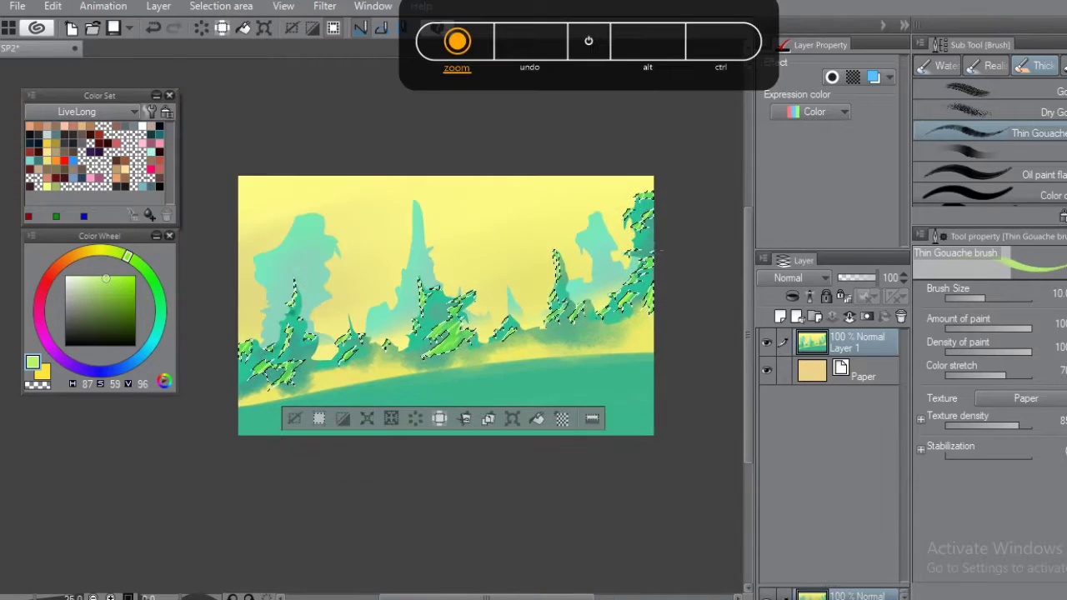
key("ctrl+d")
Paint small green (H 116, S 60, V 87) Dry Gouache strokes, size about 26, around the foliage of the leftmost nearer tree.
scroll(370, 218, "up", 1)
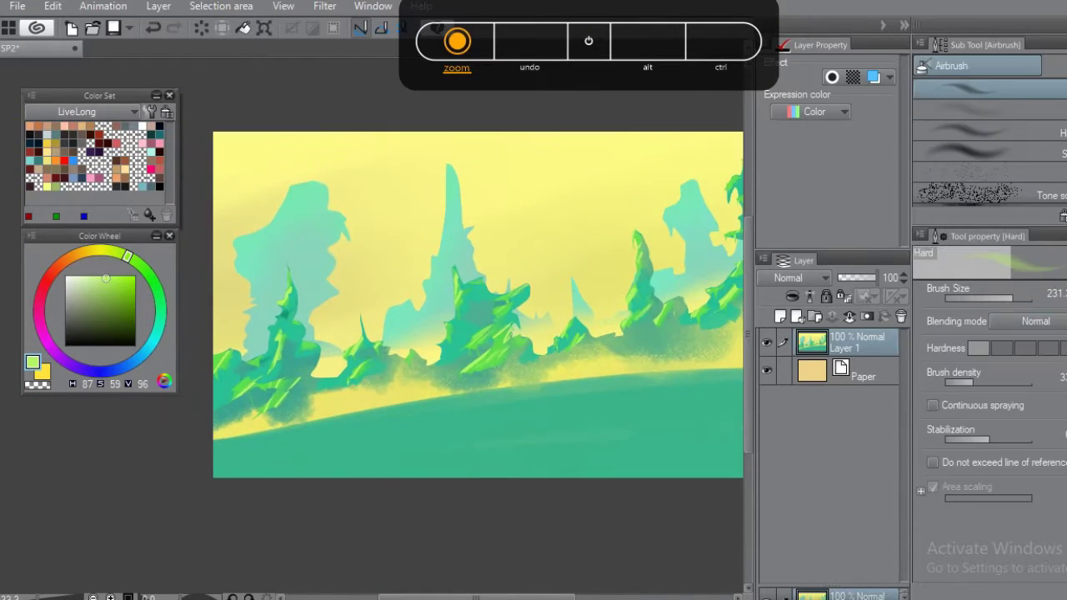
left_click(984, 110)
scroll(370, 219, "up", 4)
key("bracketleft")
left_click(261, 363, "alt")
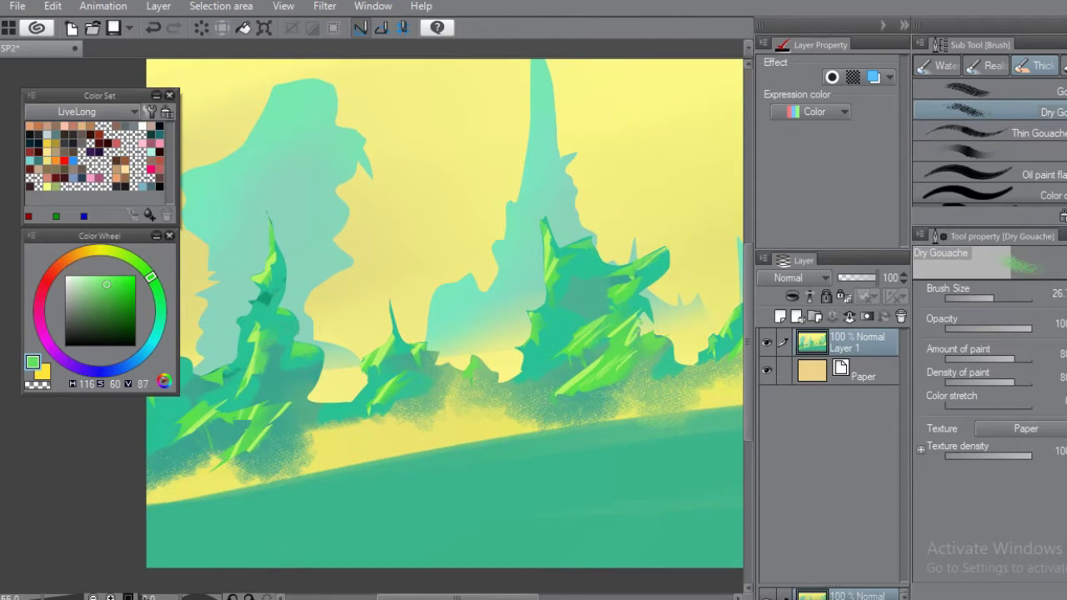
scroll(323, 426, "right", 3)
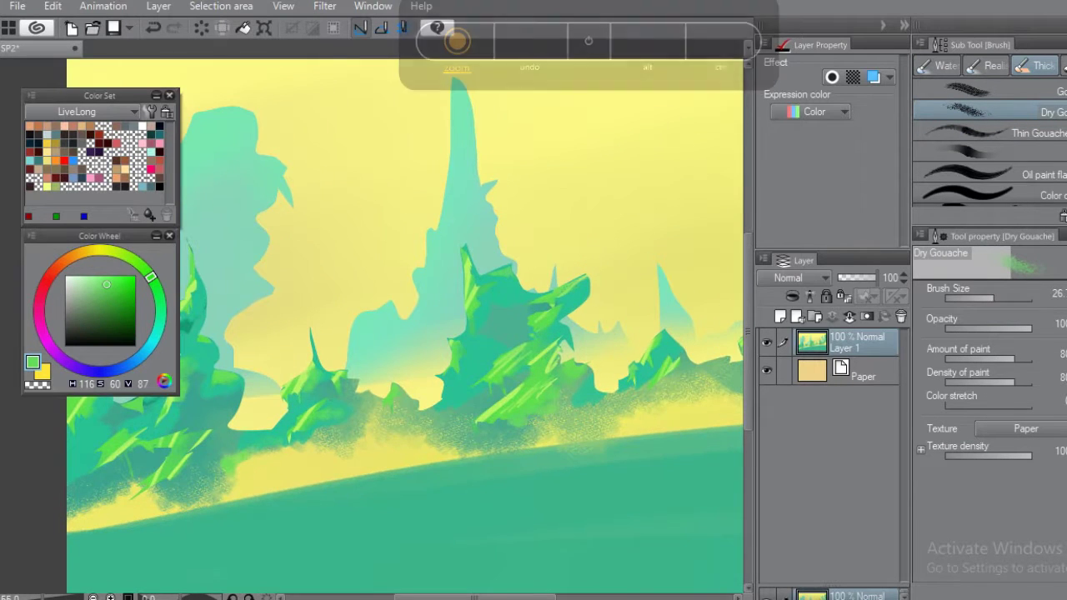
Dab dark green (H 145, S 71, V 53) Dry Gouache shadows between the highlights on the large central tree and the leftmost tree.
scroll(510, 271, "up", 2)
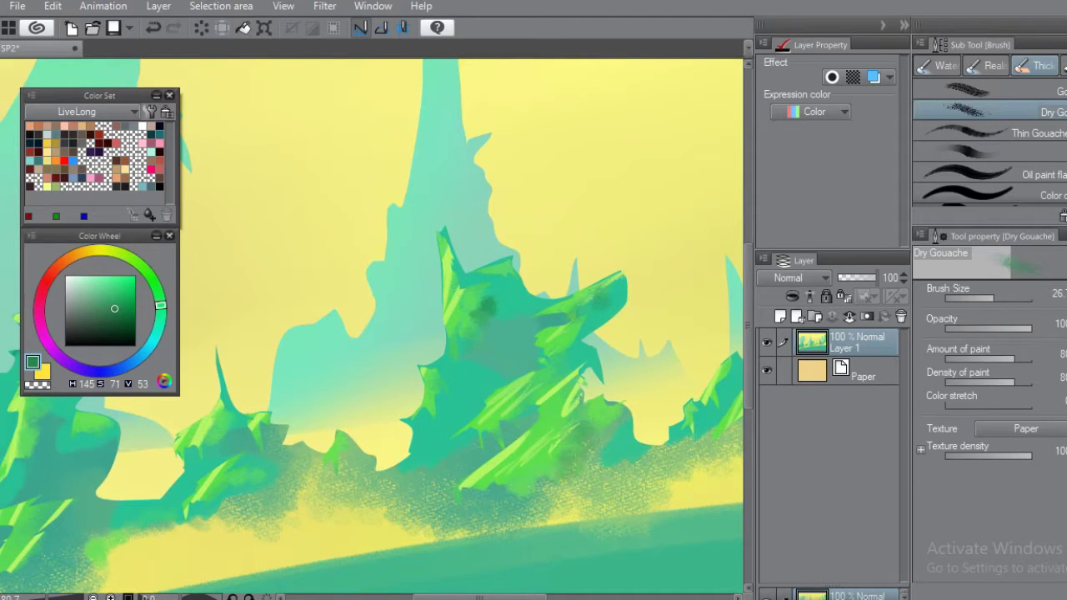
scroll(375, 325, "down", 3)
scroll(375, 325, "up", 3)
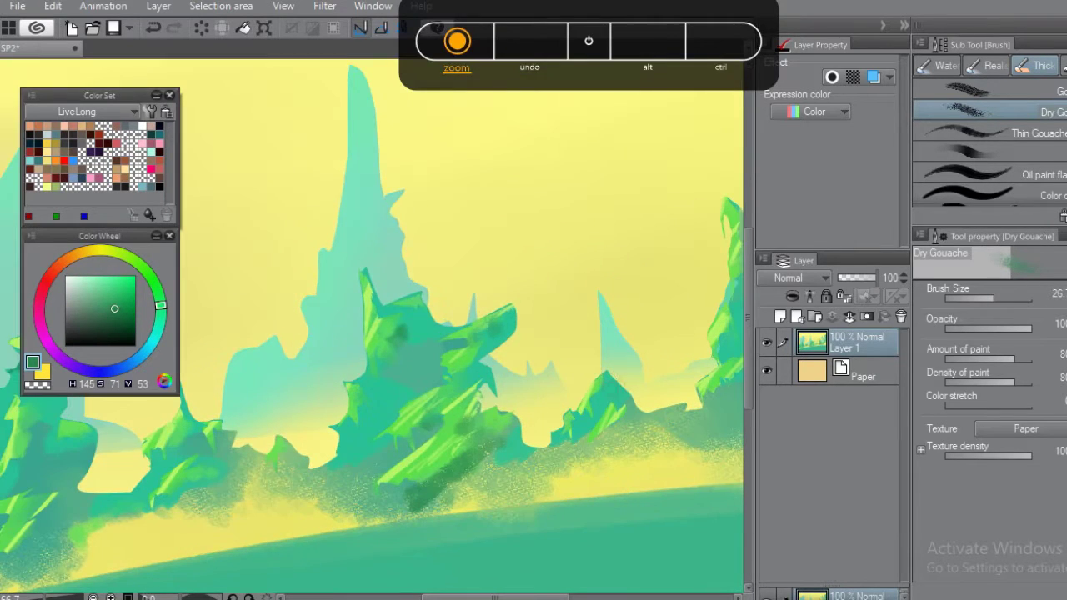
scroll(376, 325, "down", 1)
left_click(262, 422)
left_click(248, 461)
left_click(263, 490)
left_click(202, 493)
left_click(254, 504)
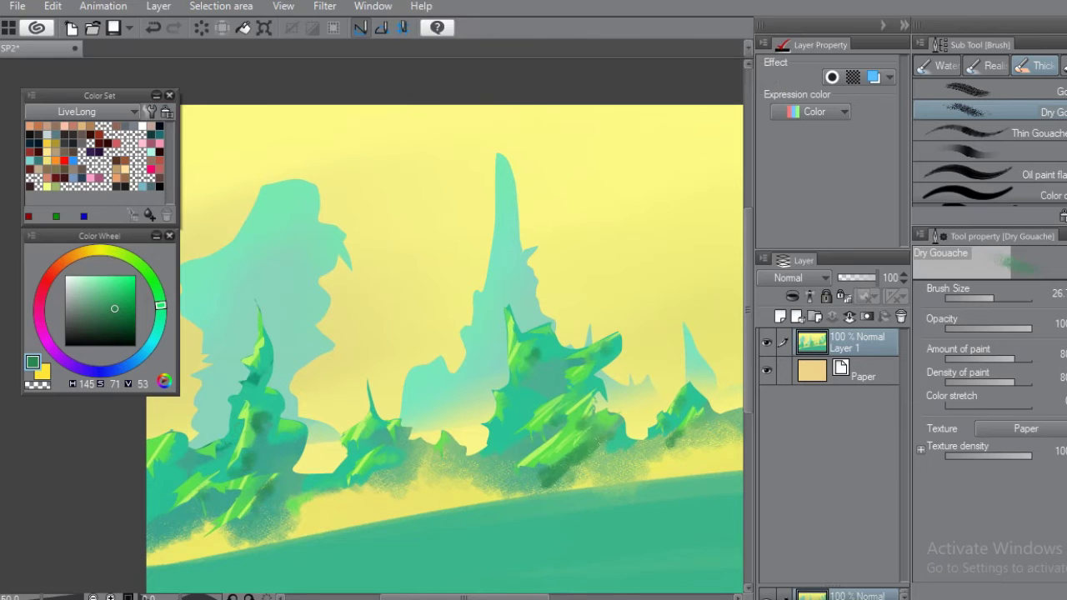
scroll(195, 440, "down", 2)
scroll(366, 432, "up", 2)
scroll(367, 432, "down", 2)
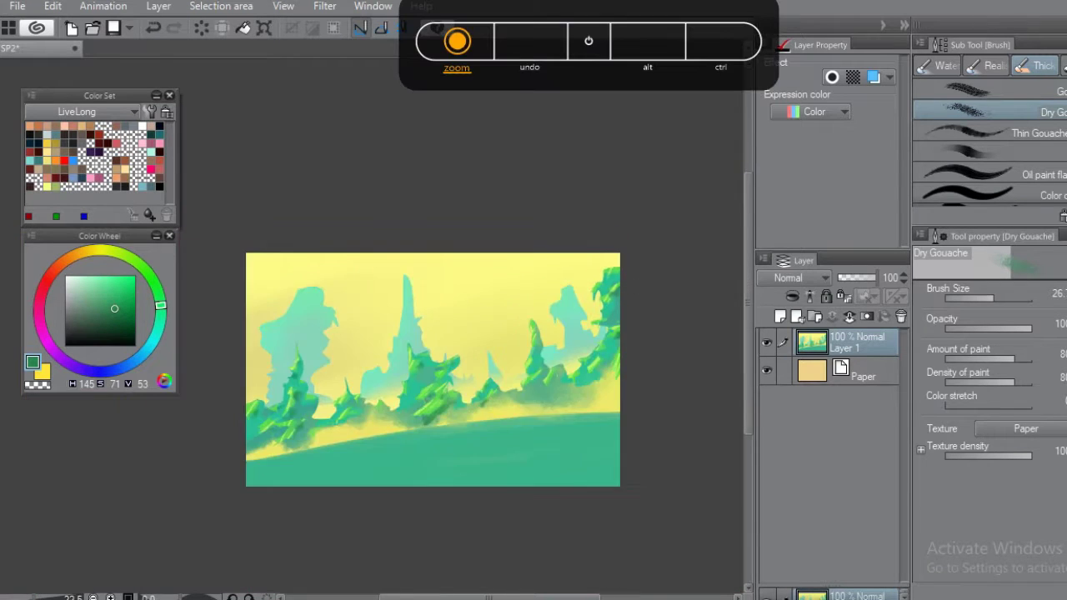
Airbrush a soft pale green haze (H 148, S 36, V 88) over the bases of the distant trees with the Hard airbrush.
scroll(367, 432, "up", 1)
key("b")
scroll(367, 432, "up", 2)
left_click(369, 322, "alt")
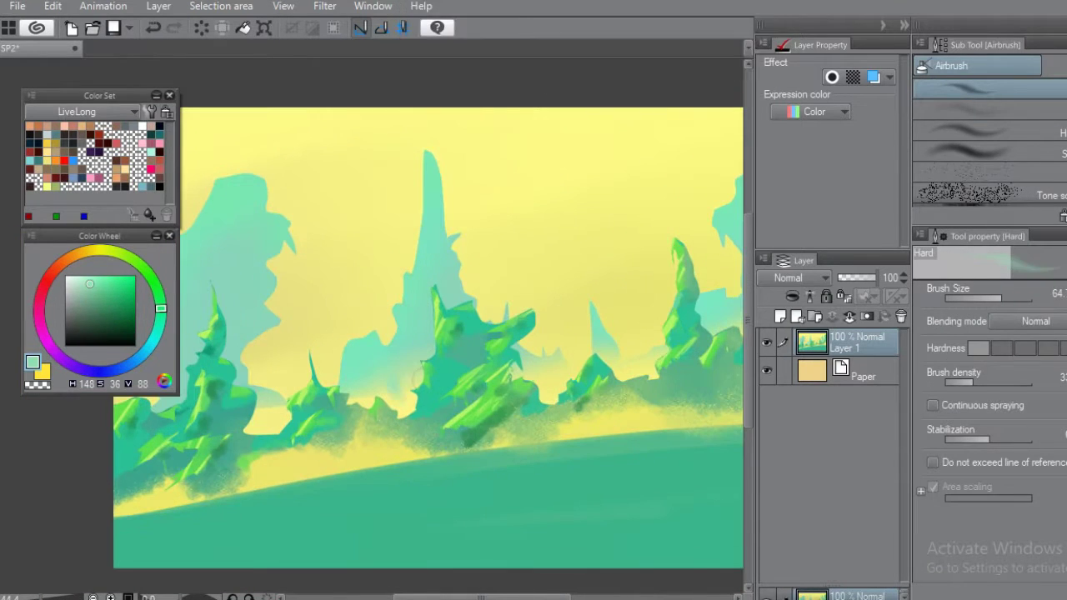
scroll(606, 345, "down", 3)
scroll(606, 345, "up", 2)
scroll(606, 345, "down", 2)
key("k")
key("m")
scroll(606, 345, "up", 3)
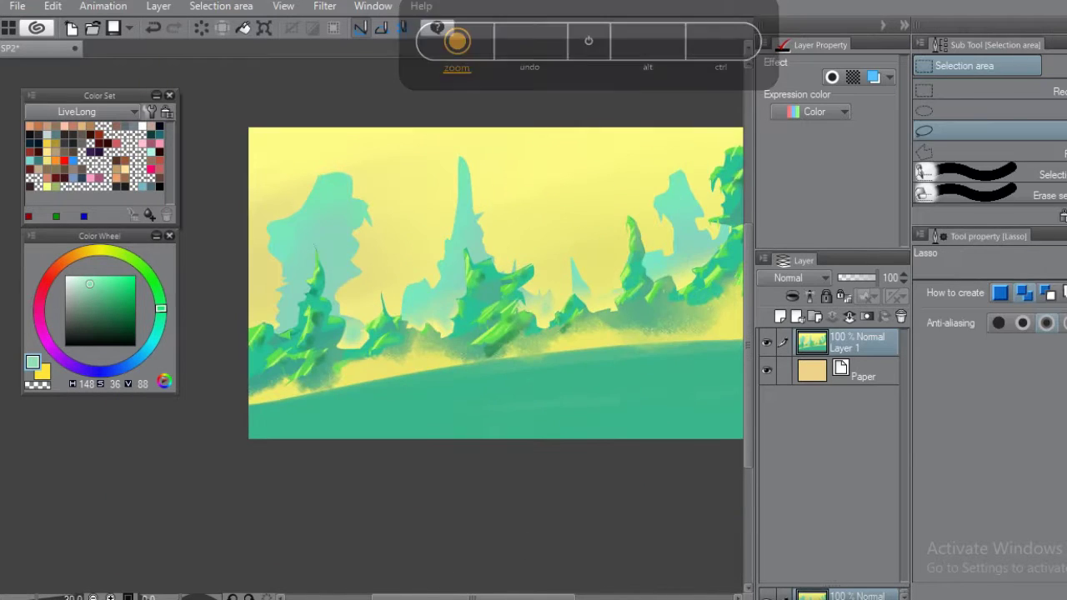
Paint sweeping Dry Gouache strokes in light teal (H 159, S 60, V 92) and bright green (H 109, S 61, V 100) across the foreground hill.
key("b")
scroll(673, 436, "up", 2)
left_click_drag(663, 354, 409, 430)
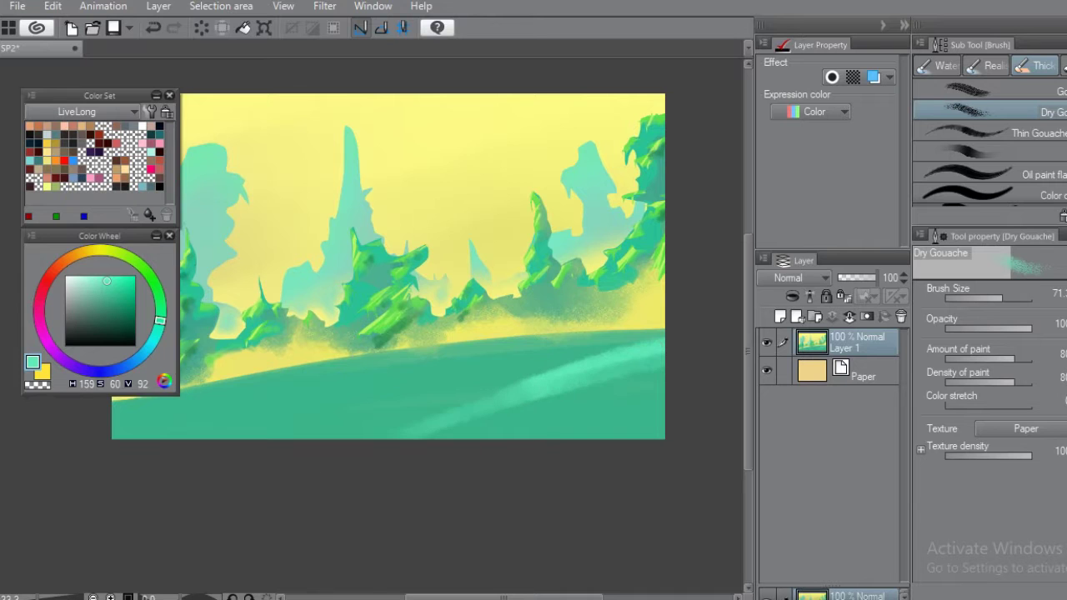
left_click_drag(671, 337, 158, 438)
mouse_move(699, 344)
left_mouse_down()
mouse_move(268, 442)
mouse_move(703, 391)
left_mouse_up()
left_click_drag(375, 383, 231, 432)
left_click(364, 397, "alt")
scroll(722, 299, "right", 3)
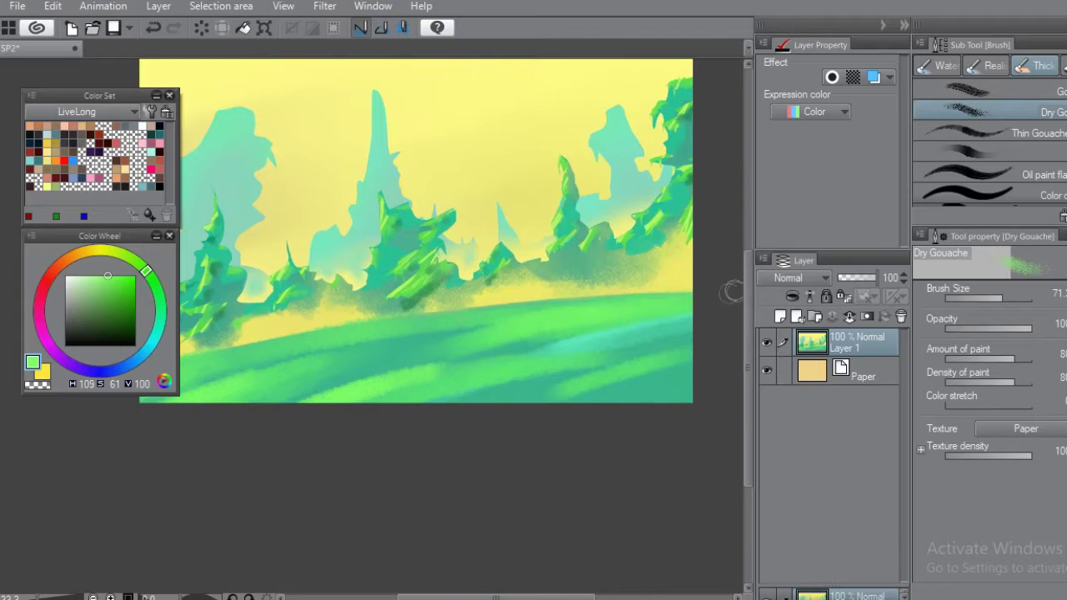
Soften the teal and green strokes on the foreground hill with the Blend tool, and return to the Dry Gouache brush.
scroll(451, 225, "up", 2)
key("j")
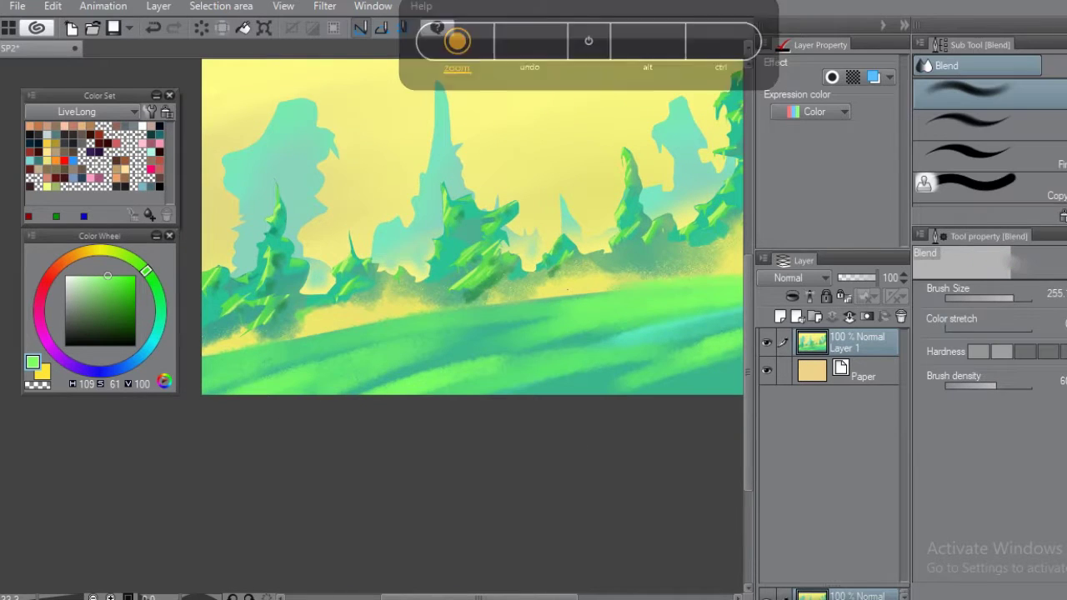
scroll(565, 400, "right", 3)
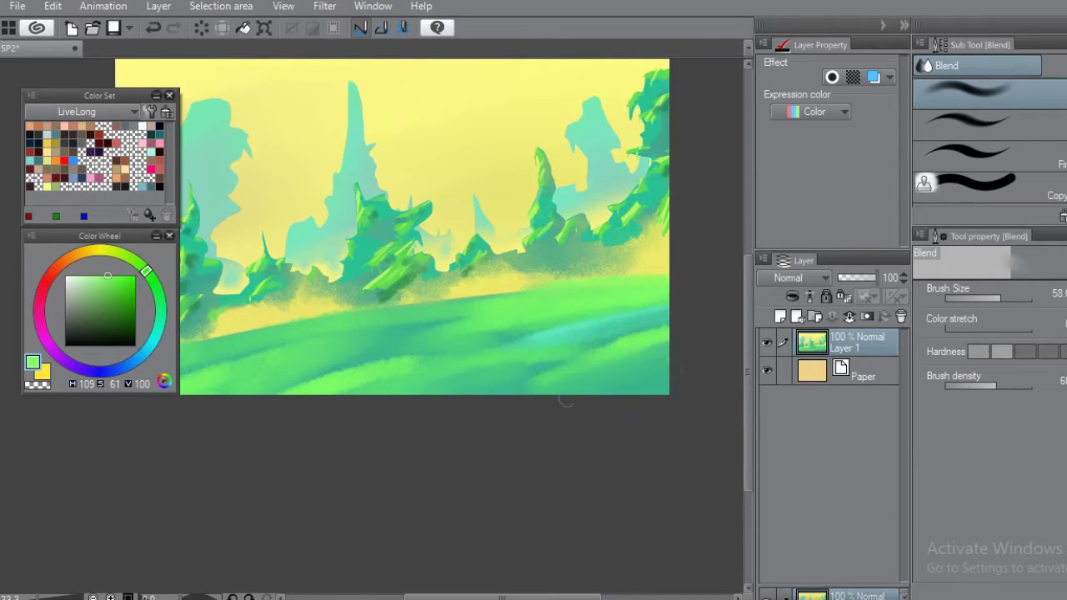
scroll(386, 239, "down", 2)
scroll(386, 238, "up", 3)
key("b")
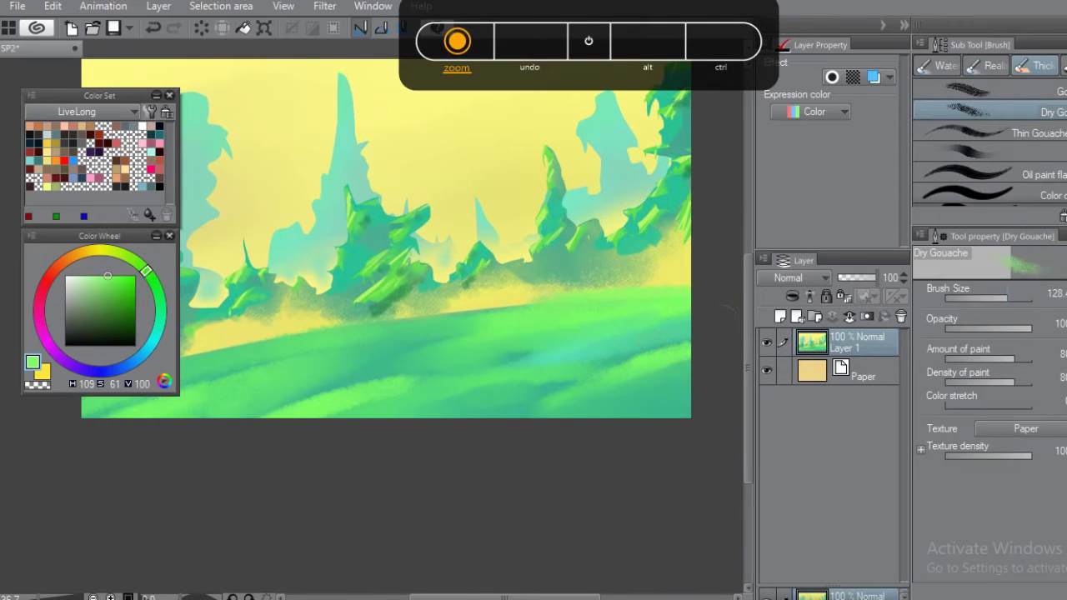
Paint further sweeping Dry Gouache strokes in dark teal and light green (H 102, S 59, V 100) across the foreground hill.
left_click(120, 318)
left_click_drag(584, 412, 715, 397)
left_click_drag(317, 430, 191, 358)
left_click_drag(267, 391, 684, 333)
scroll(386, 239, "down", 2)
scroll(386, 238, "up", 3)
left_click(500, 317, "alt")
left_click_drag(230, 371, 333, 342)
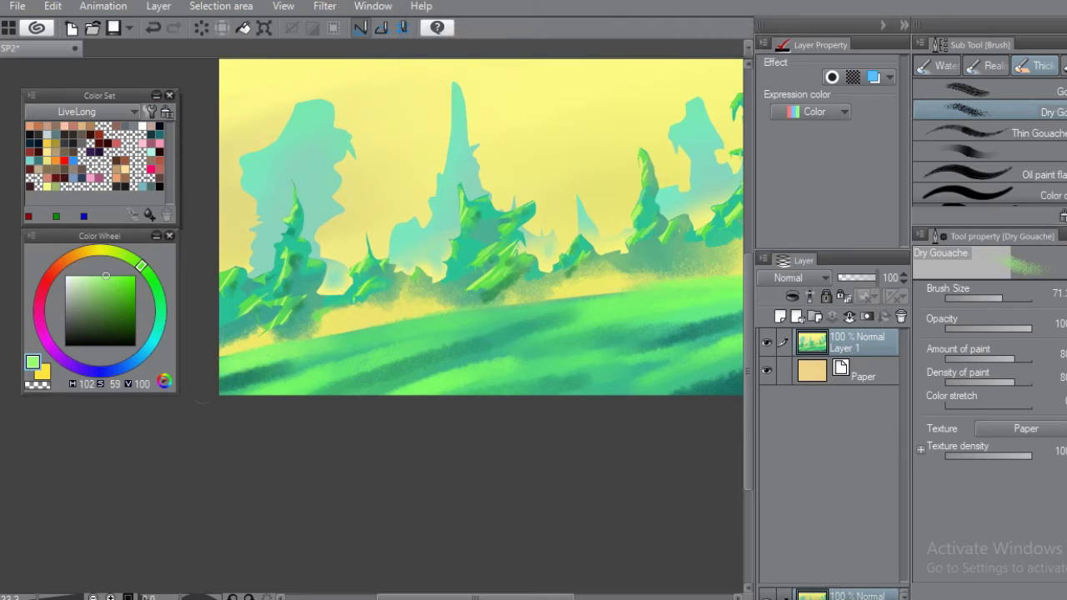
scroll(619, 397, "up", 2)
Soften the new dark teal and light green strokes on the hill with the Blend tool.
key("j")
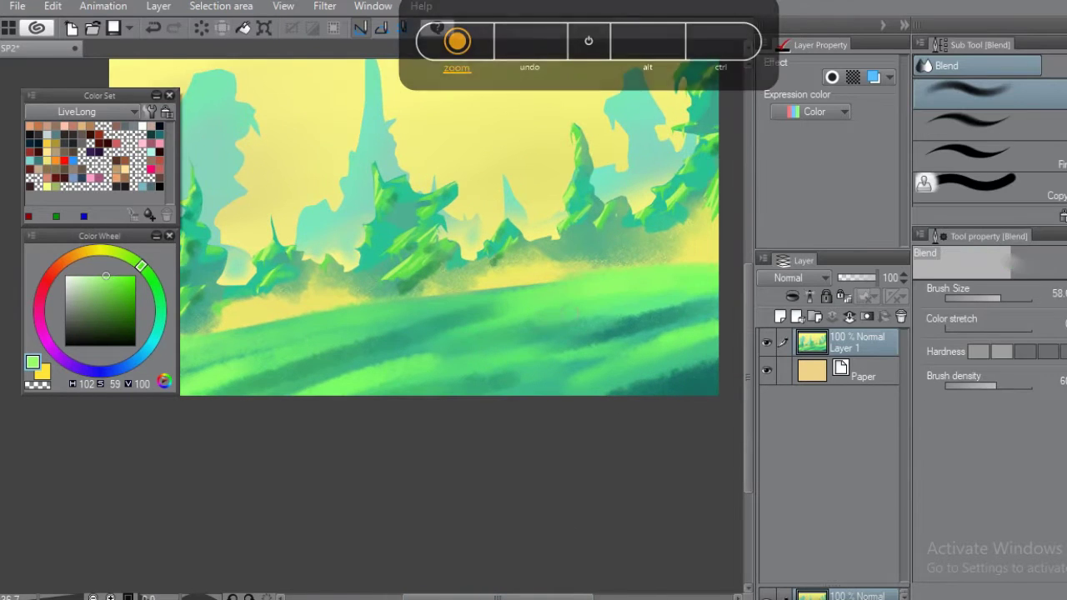
scroll(500, 380, "down", 2)
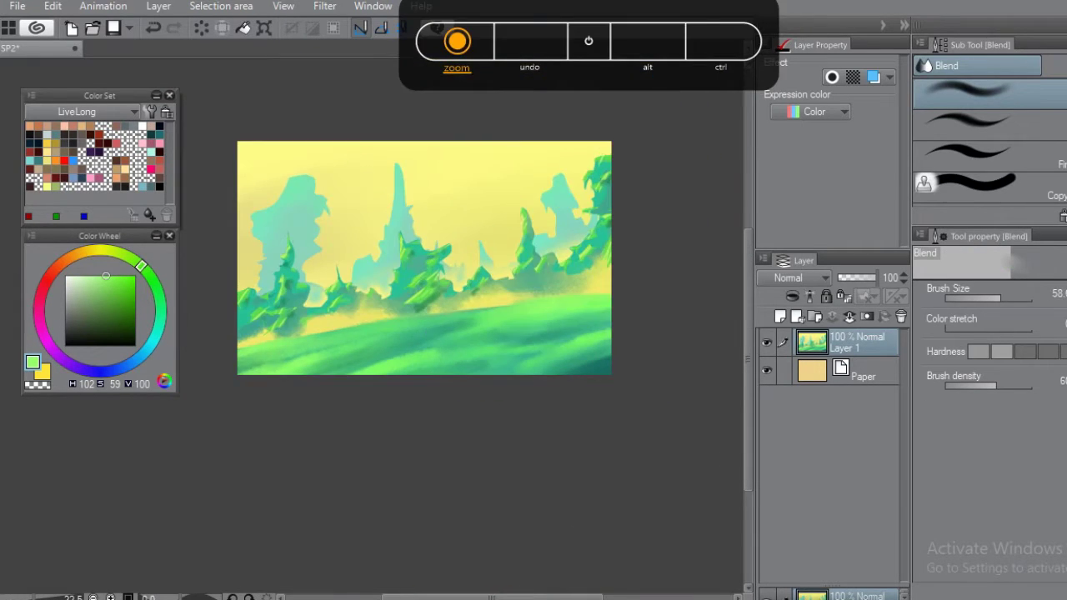
scroll(500, 380, "up", 3)
Set the colour to dark teal (H 180, S 76, V 43) and lasso a jagged tree silhouette at the hill's left end.
key("m")
scroll(490, 254, "down", 2)
scroll(490, 253, "up", 3)
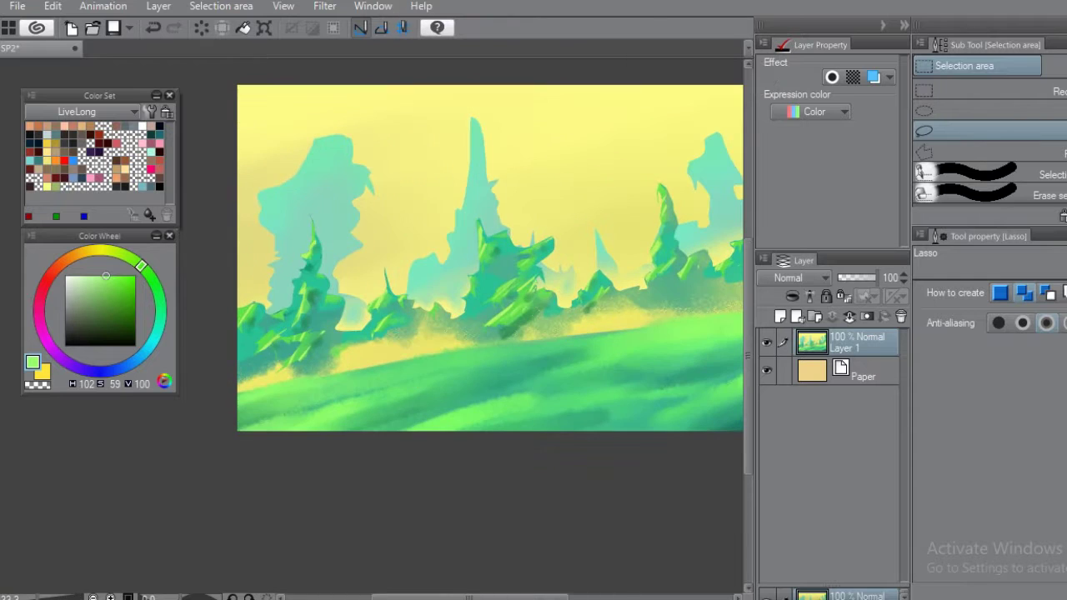
scroll(234, 354, "up", 2)
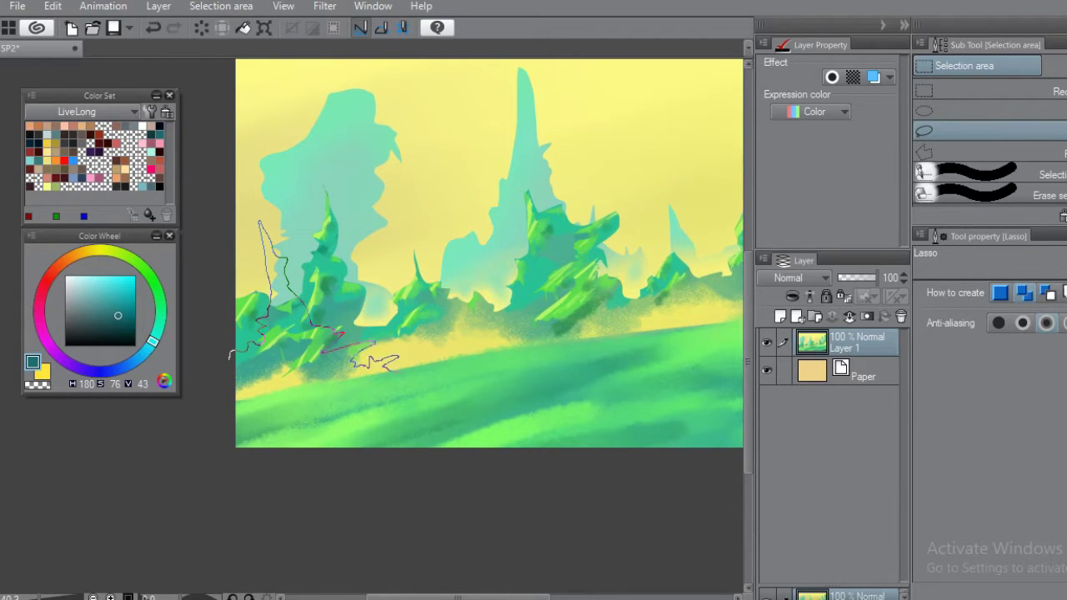
left_click_drag(230, 355, 235, 371)
Add lasso outlines of a spiky tree with low bushes at the canvas's right edge and a small pointed tree near the centre.
scroll(490, 253, "down", 2)
scroll(490, 253, "up", 1)
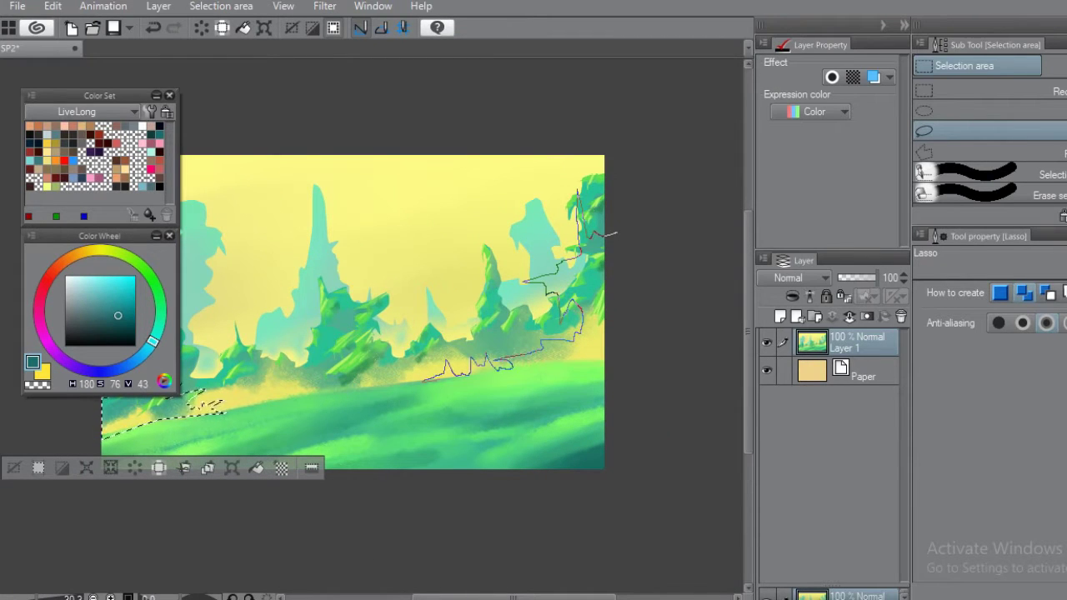
left_click_drag(617, 233, 617, 234)
scroll(467, 300, "down", 1)
scroll(417, 317, "up", 2)
left_click_drag(402, 350, 414, 275)
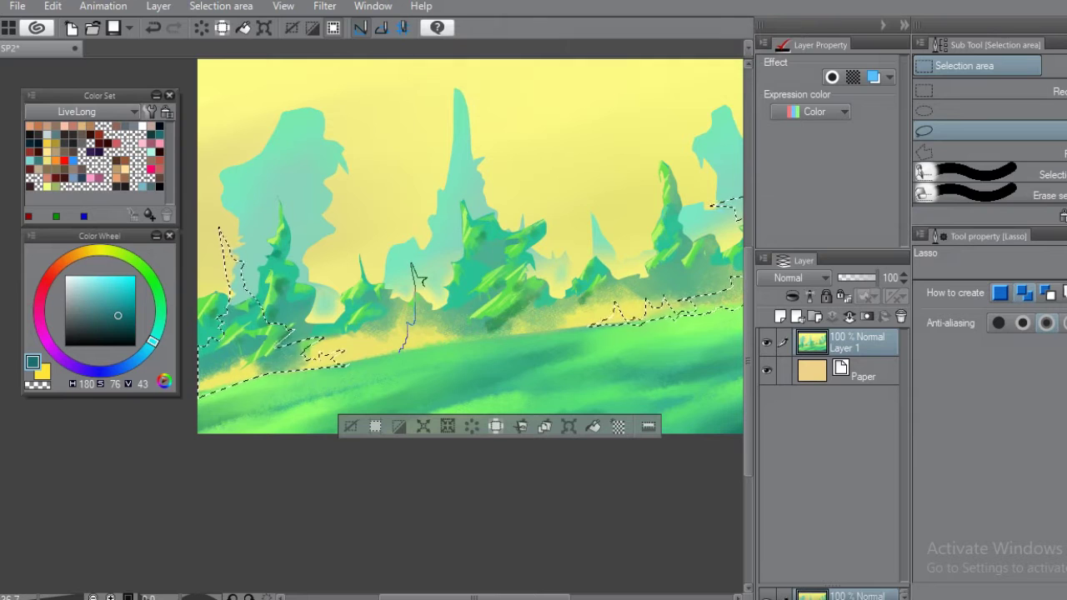
left_click_drag(490, 337, 494, 338)
Fill the selected foreground silhouettes with dark teal (H 180, S 76, V 43) using the Dry Gouache brush.
scroll(483, 250, "down", 2)
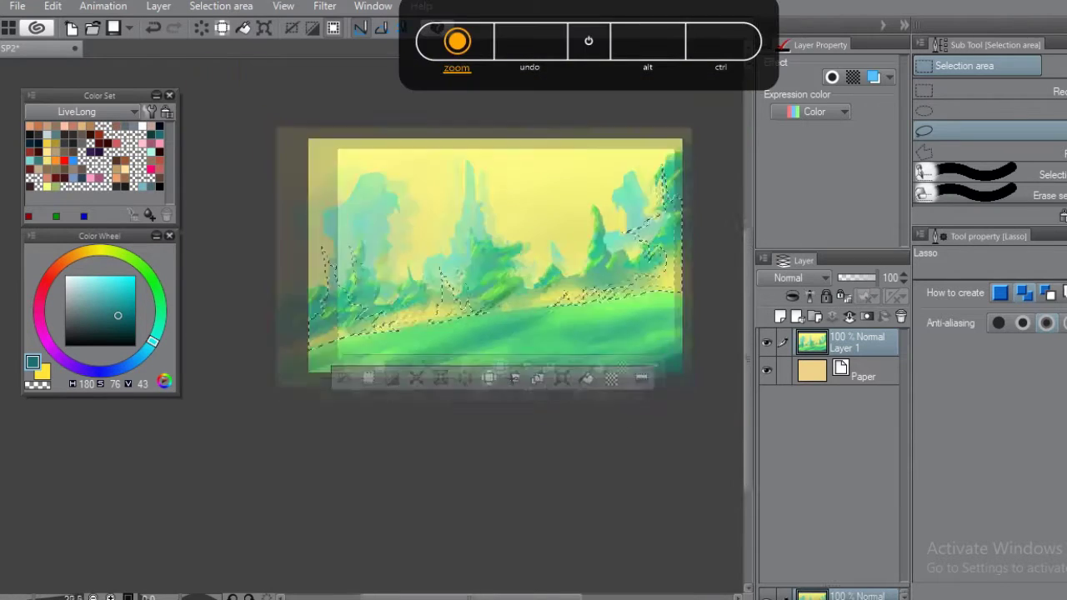
key("b")
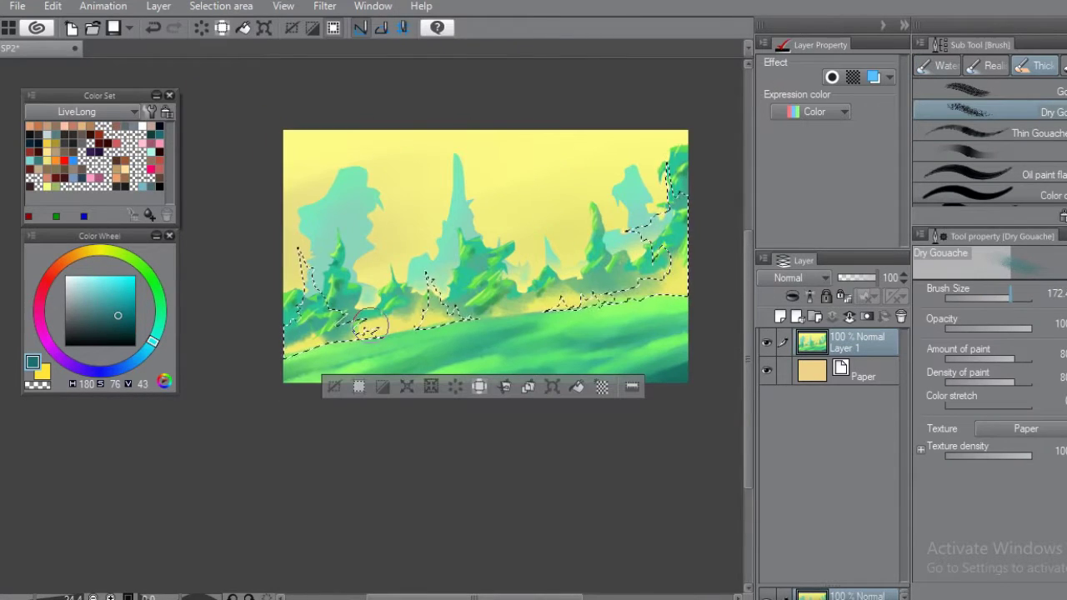
scroll(367, 330, "up", 1)
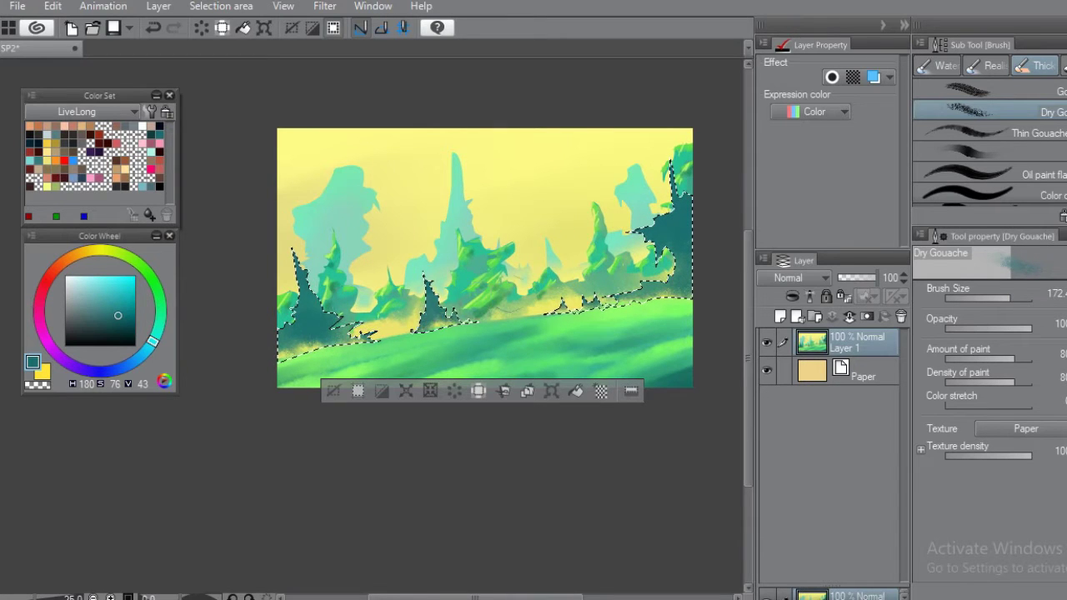
scroll(548, 291, "up", 1)
scroll(549, 292, "down", 1)
scroll(549, 292, "up", 1)
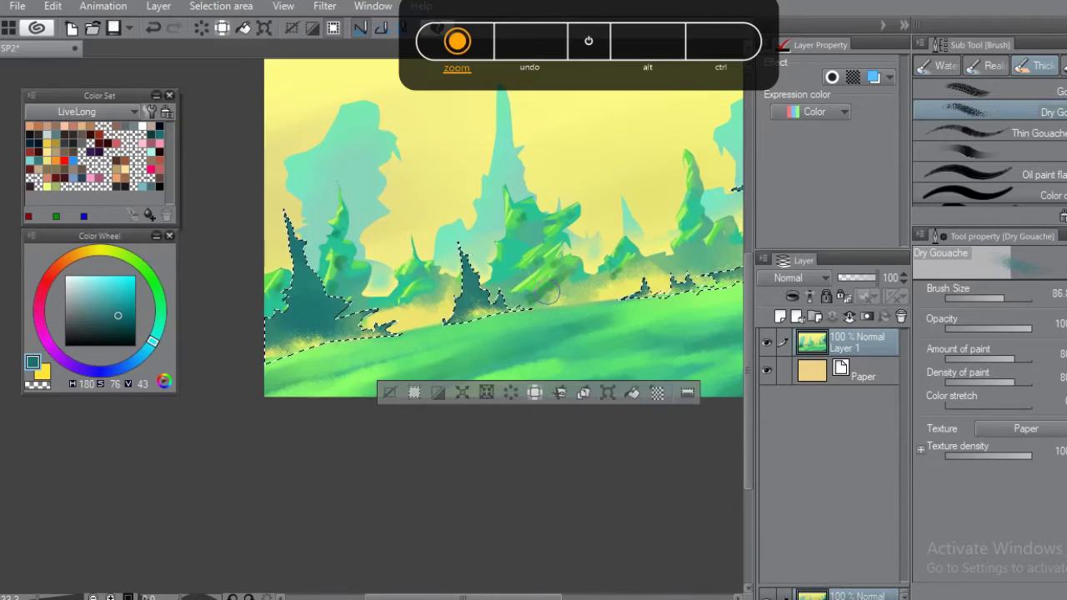
Shade the lower and shadowed parts of the selected silhouettes with purple (H 255, S 57, V 52) Dry Gouache strokes.
left_click(88, 153)
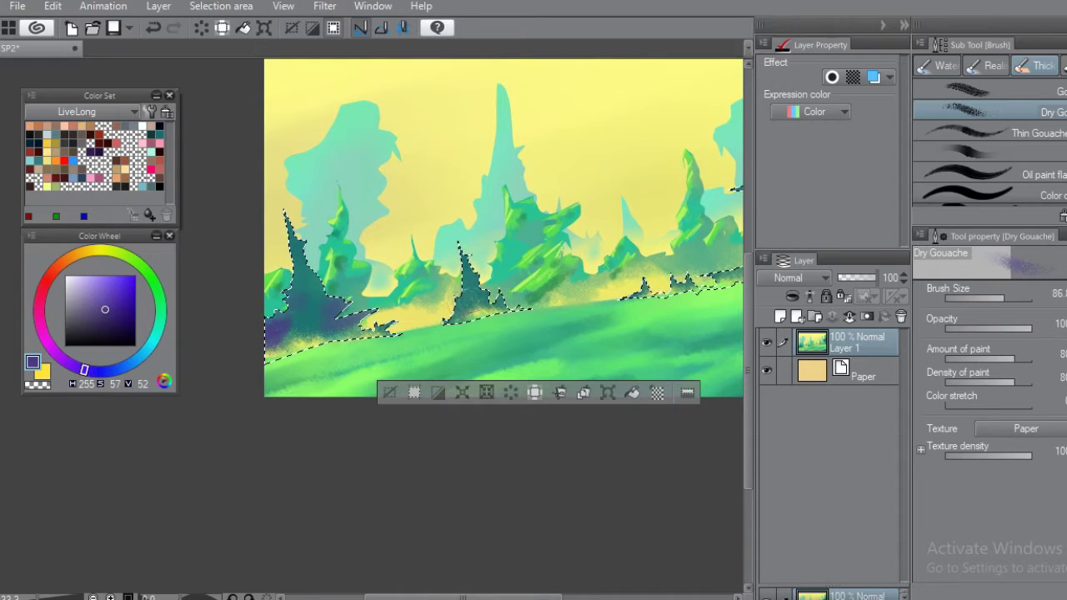
scroll(503, 250, "up", 1)
scroll(503, 250, "down", 2)
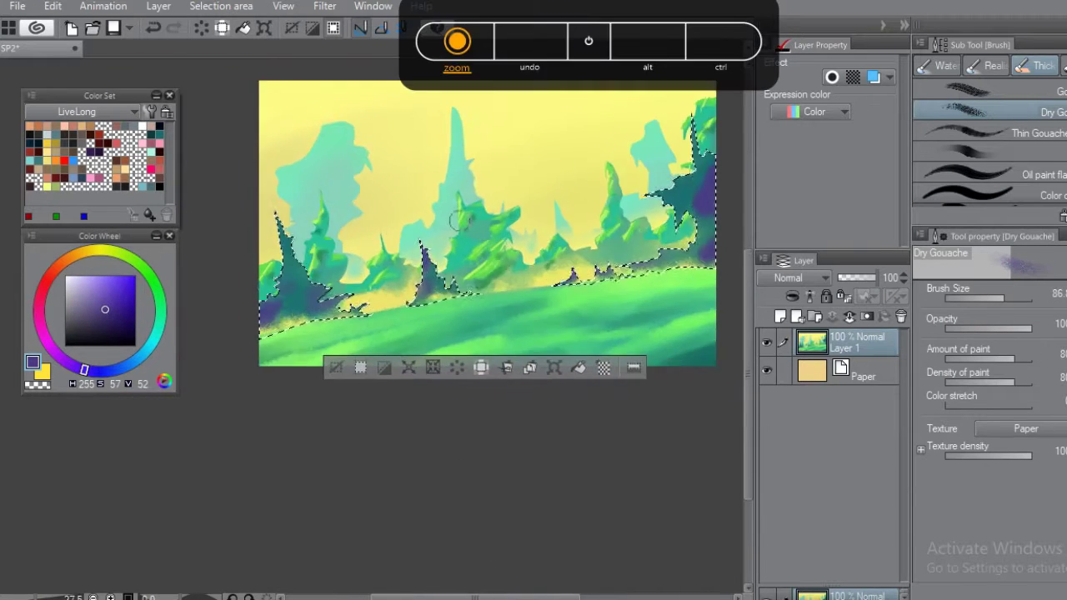
scroll(503, 251, "up", 2)
Brush teal (H 170, S 71, V 51) and dark green (H 133, S 86, V 47) colour variations into the selected foreground trees.
left_click(553, 244, "alt")
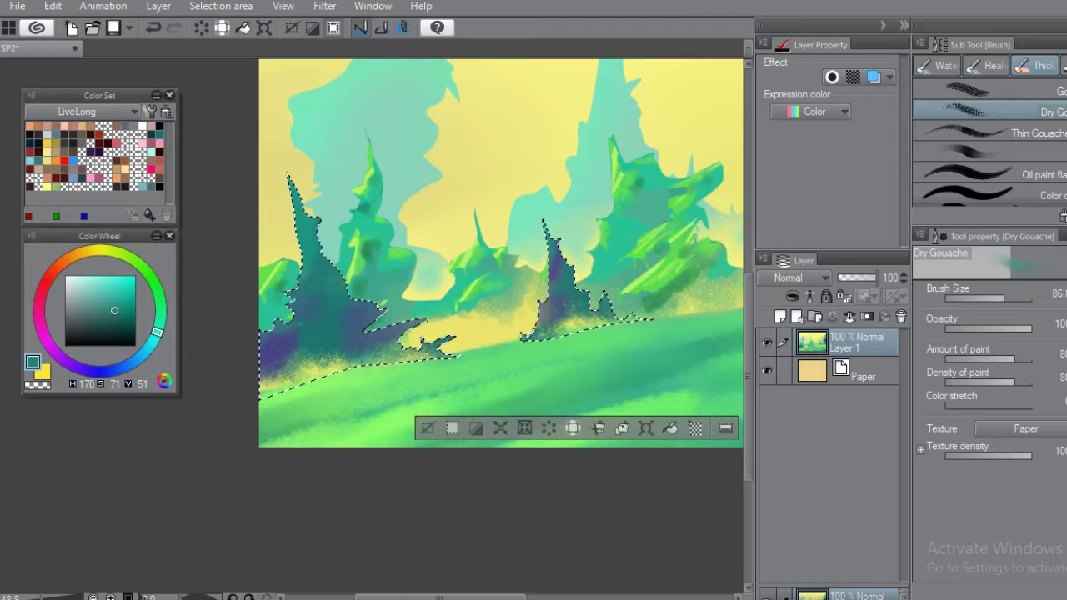
scroll(500, 250, "up", 1)
scroll(500, 250, "down", 2)
scroll(501, 250, "up", 1)
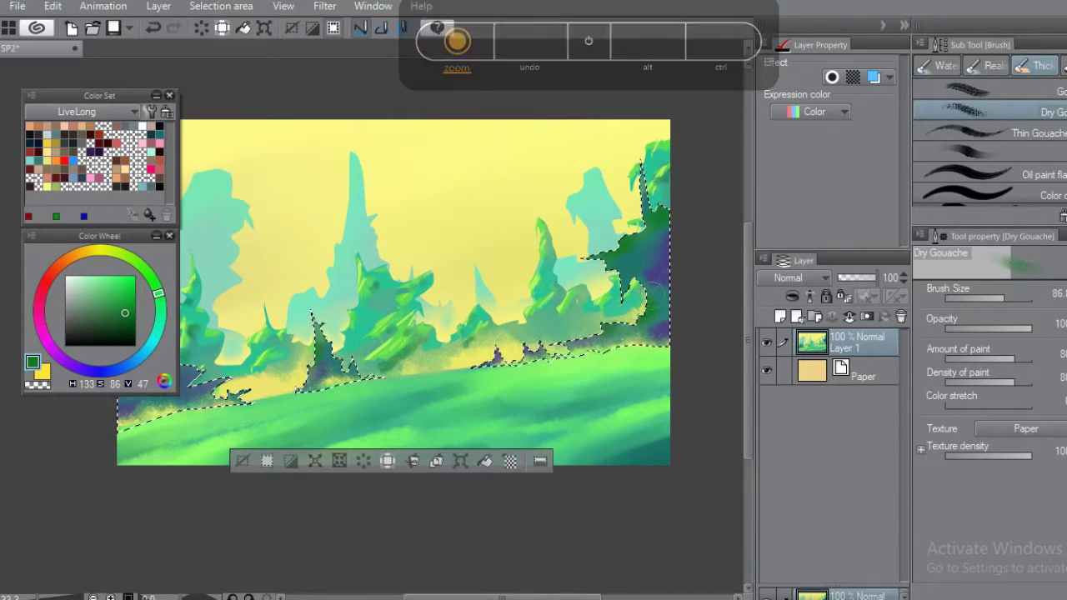
scroll(392, 292, "down", 2)
key("ctrl+d")
scroll(392, 292, "up", 3)
key("ctrl+z")
Adjust the selected foreground trees to brightness -15 and contrast 6, and deselect them.
left_click(52, 6)
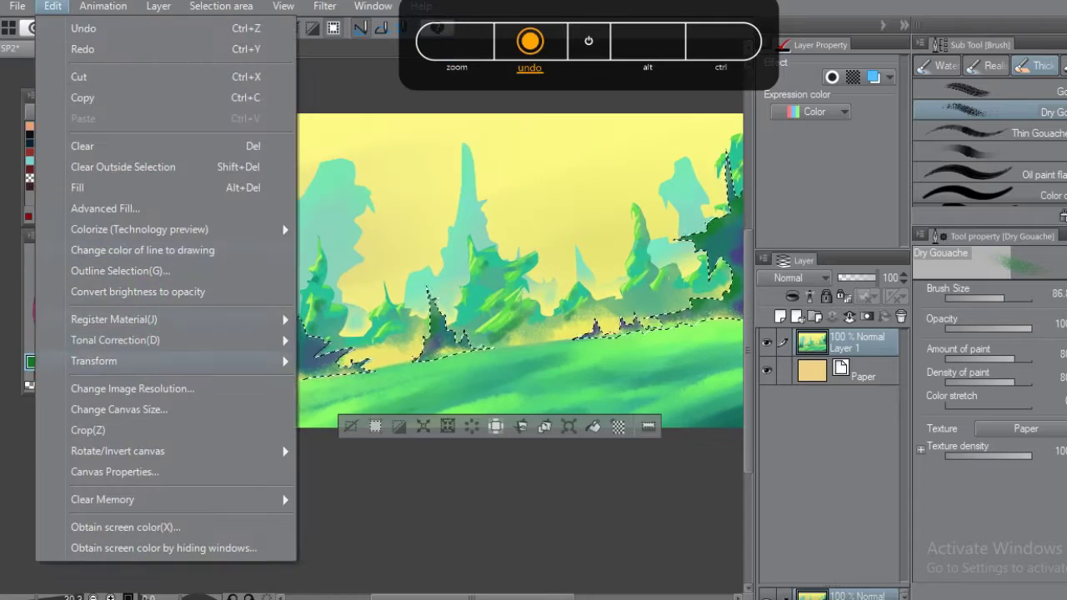
left_click(375, 341)
left_click_drag(733, 362, 746, 362)
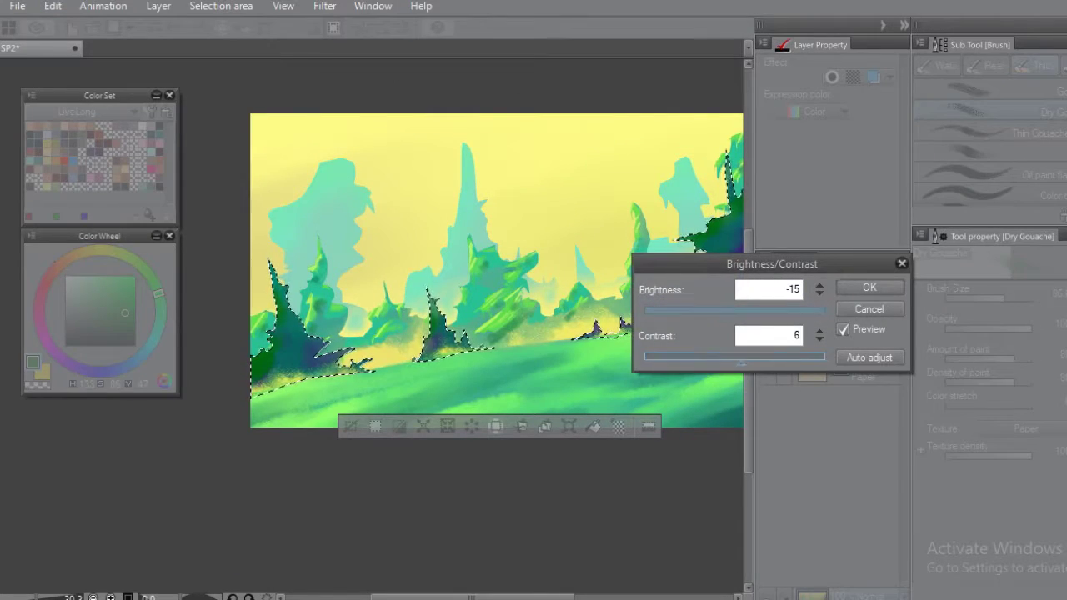
key("Return")
key("ctrl+d")
Lasso jagged highlight shapes along the branches, purple shadow and trunk of the dark tree at the canvas's right edge.
scroll(480, 513, "down", 3)
scroll(480, 514, "up", 2)
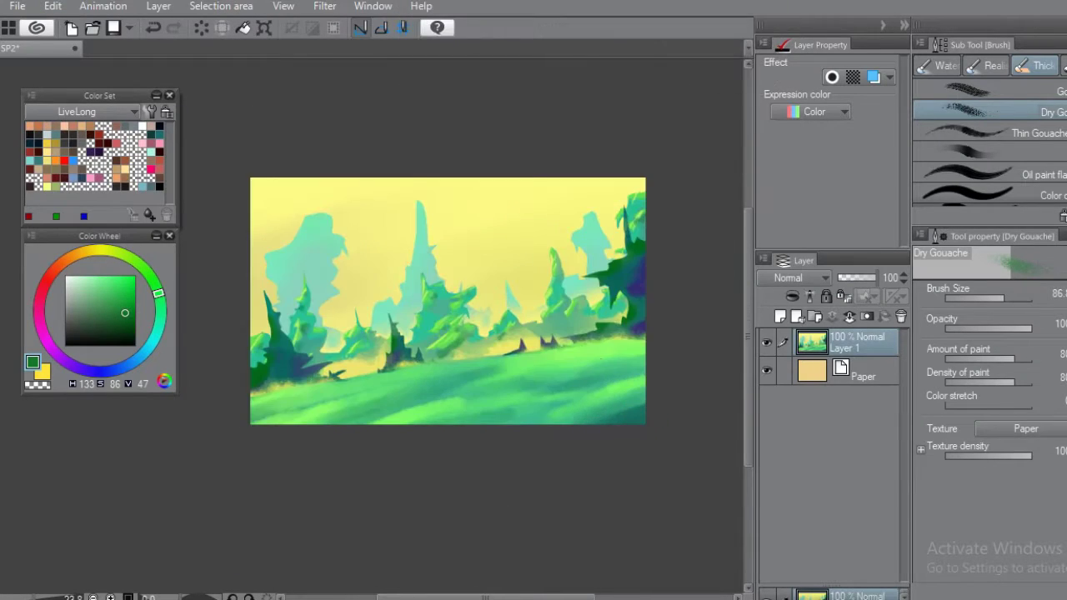
scroll(480, 514, "up", 2)
scroll(480, 514, "up", 3)
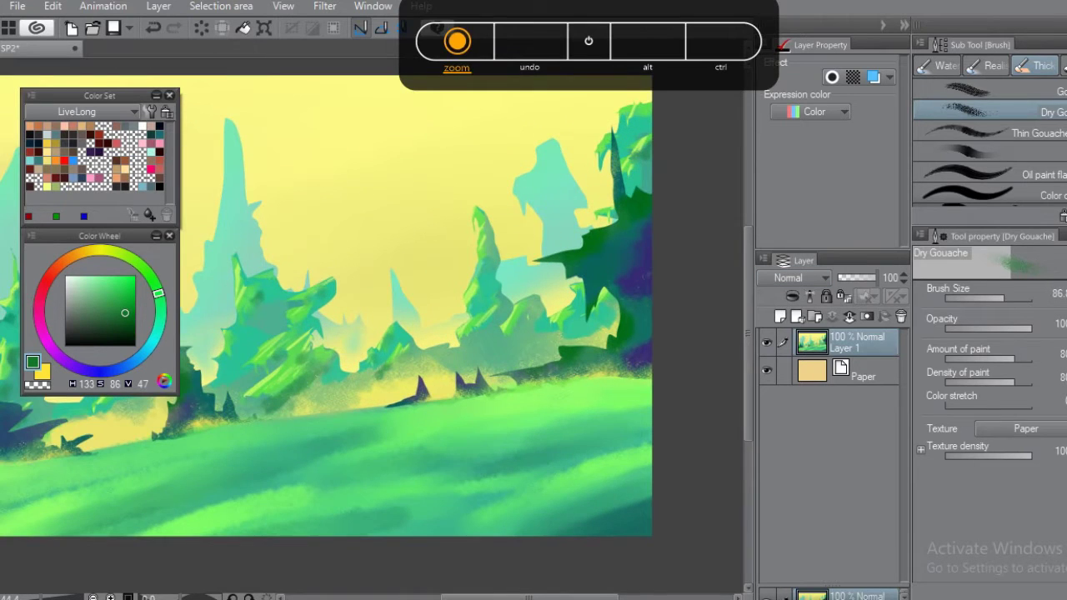
key("m")
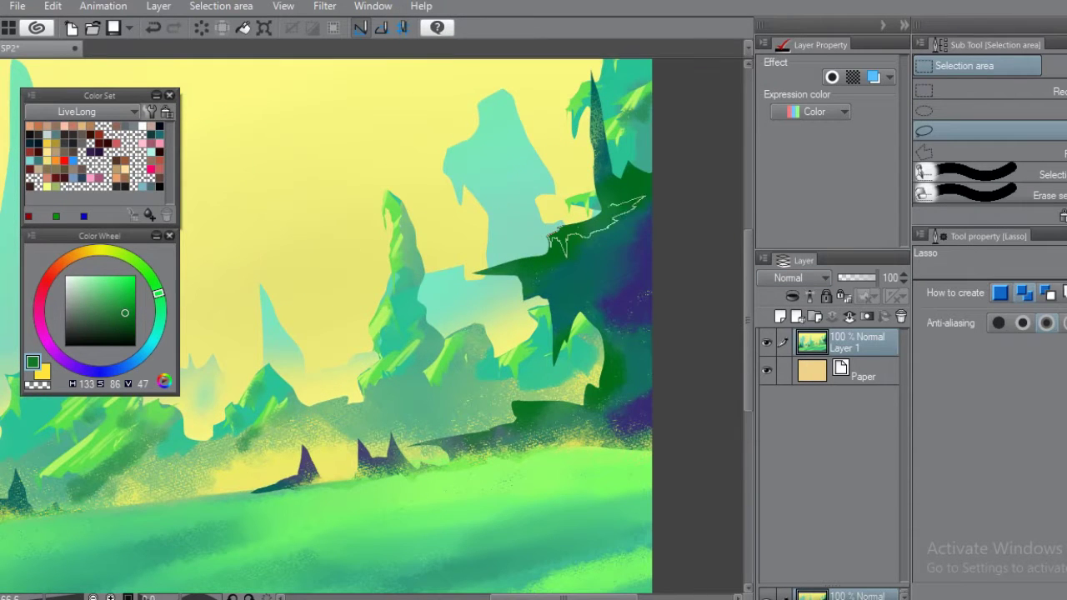
scroll(480, 513, "up", 1)
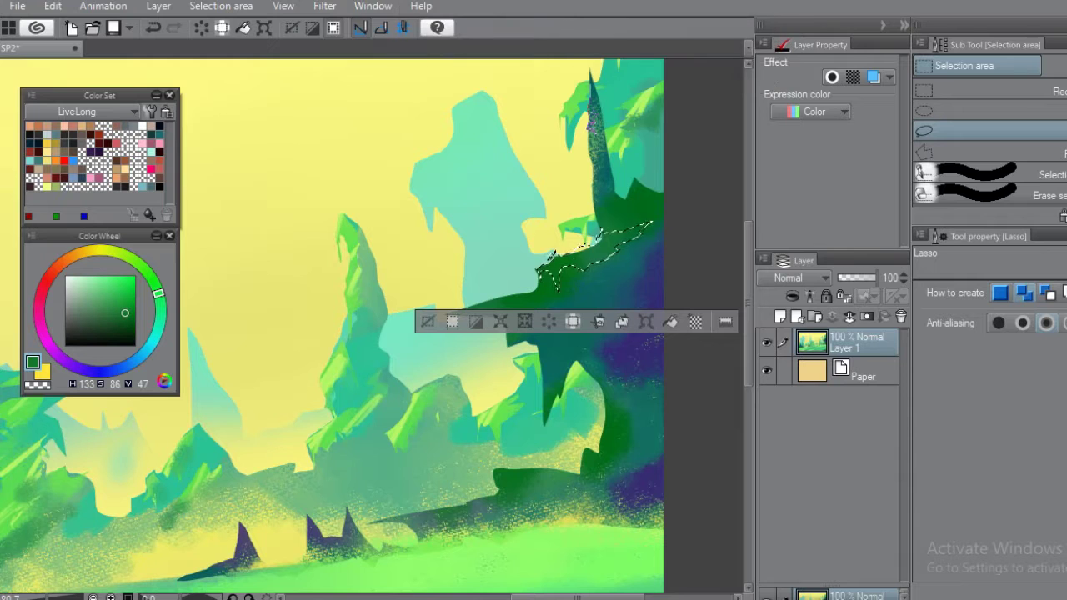
scroll(480, 513, "down", 1)
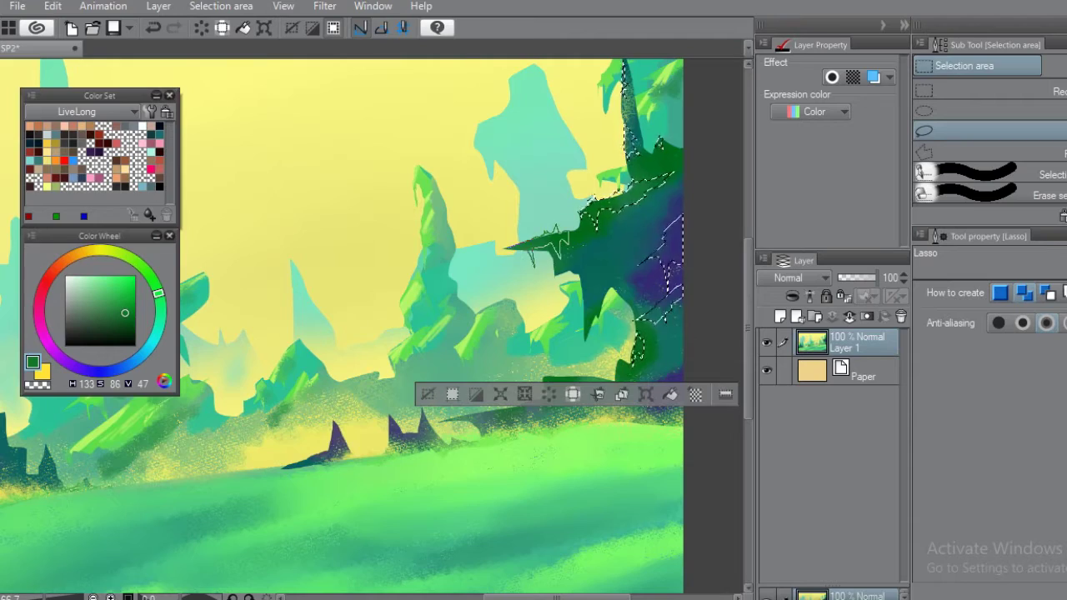
scroll(481, 513, "up", 1)
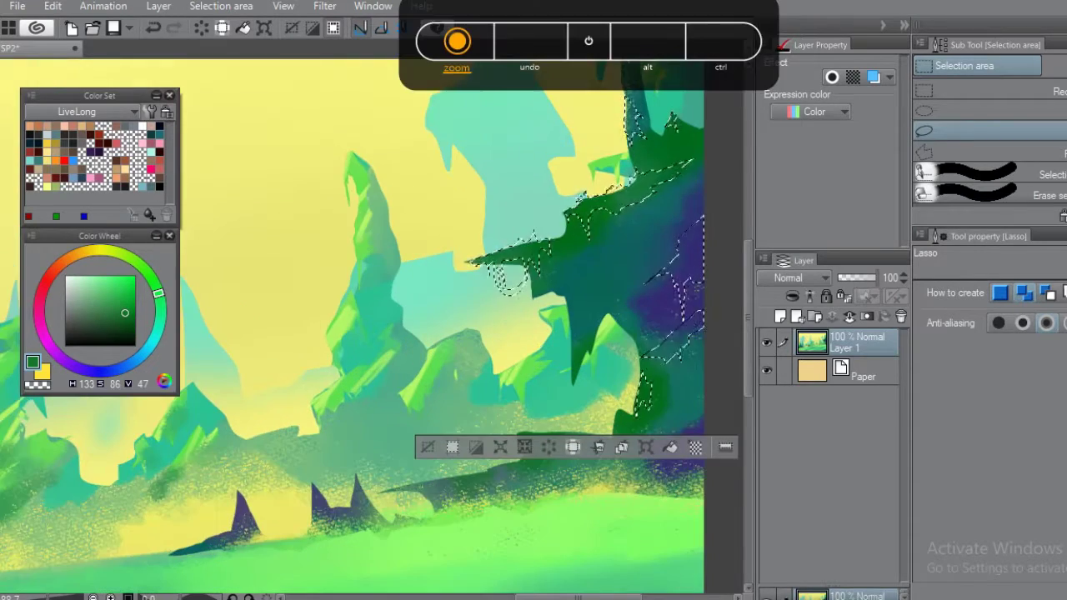
scroll(481, 514, "up", 1)
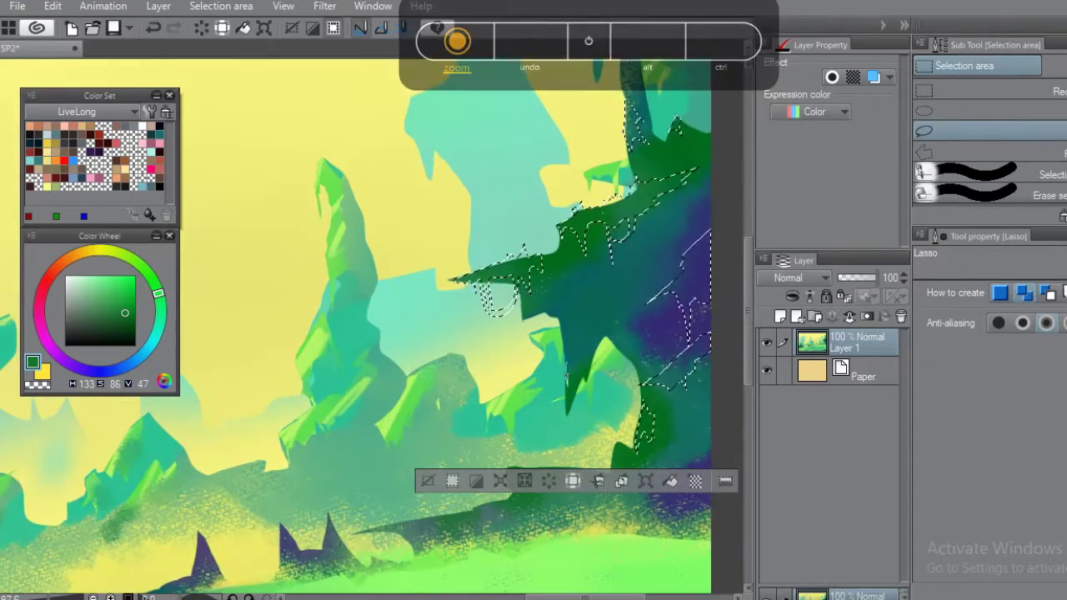
Add lasso highlight shapes along the low dark bush at the foot of the right-edge tree.
scroll(480, 514, "down", 1)
scroll(480, 513, "up", 2)
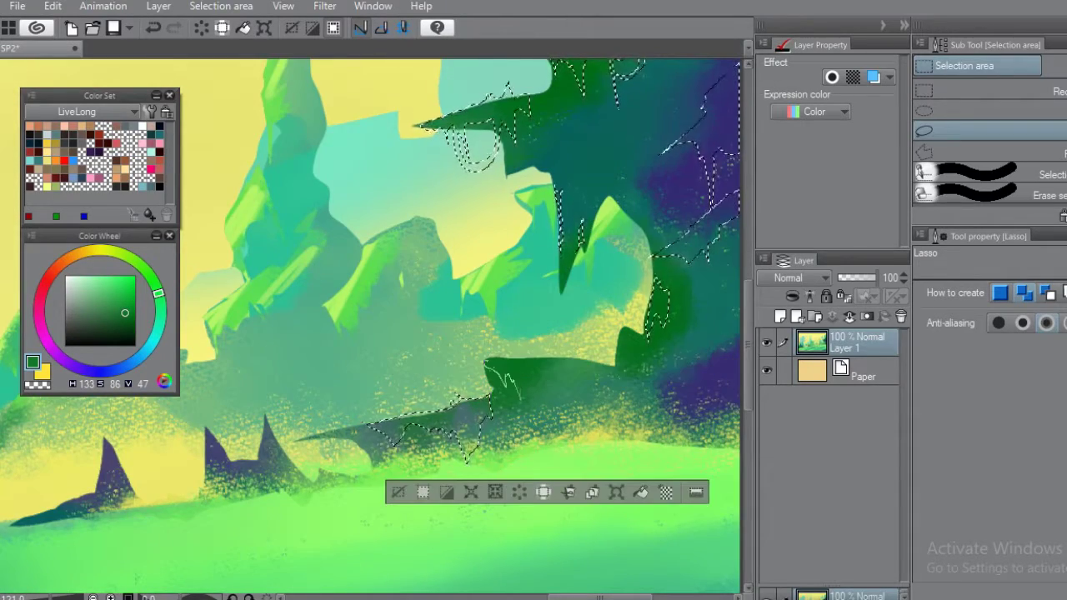
left_click_drag(613, 360, 488, 364)
Add jagged lasso highlight shapes to the upper trunk and outer left branches of the dark foreground tree at the hill's left end.
scroll(481, 514, "down", 2)
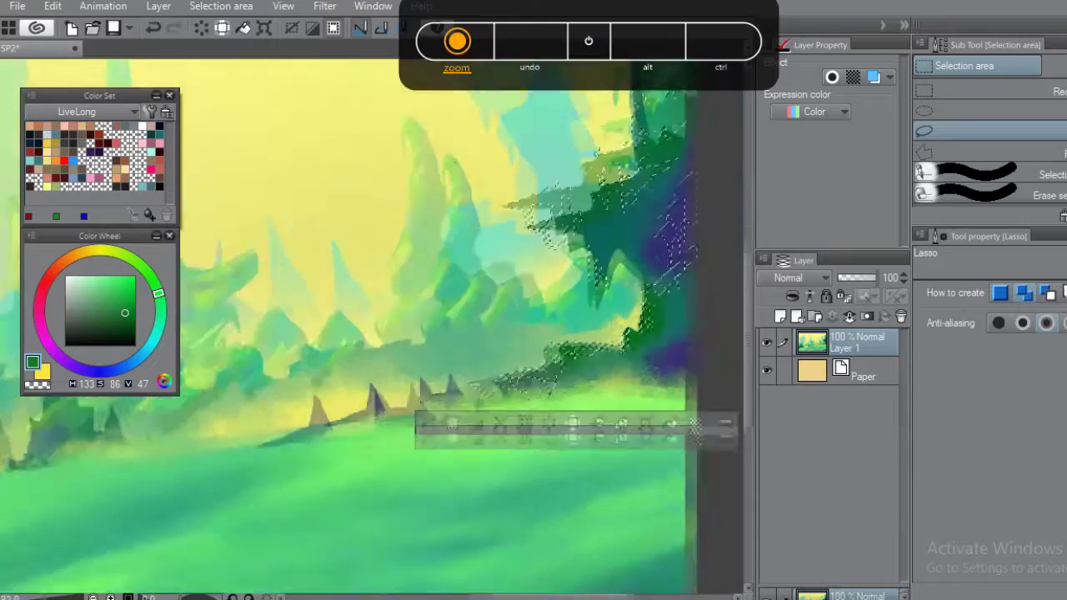
scroll(480, 513, "up", 2)
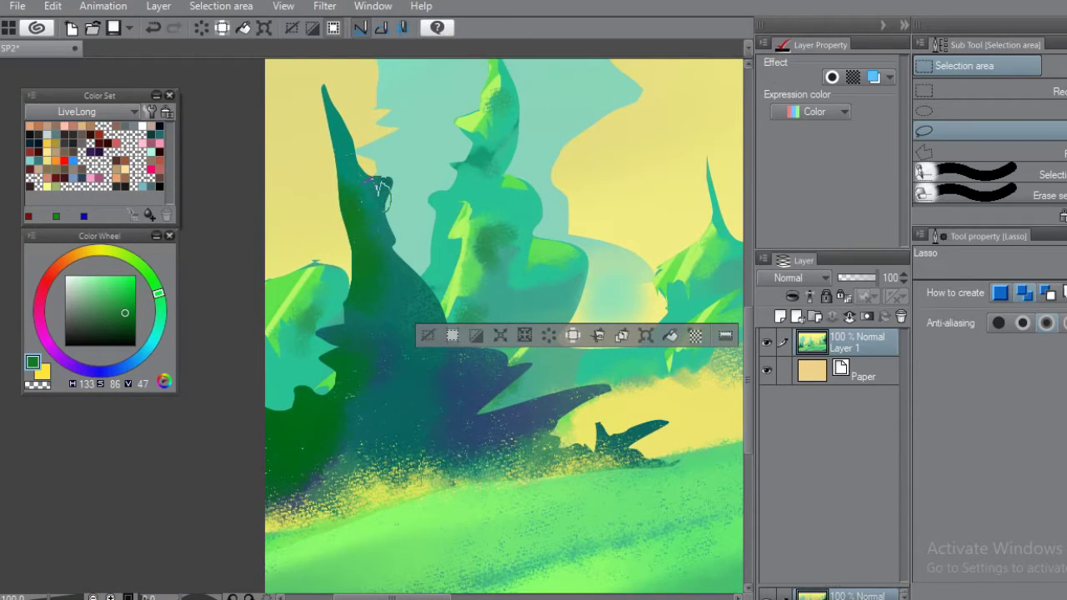
scroll(379, 190, "up", 1)
left_click_drag(347, 292, 400, 305)
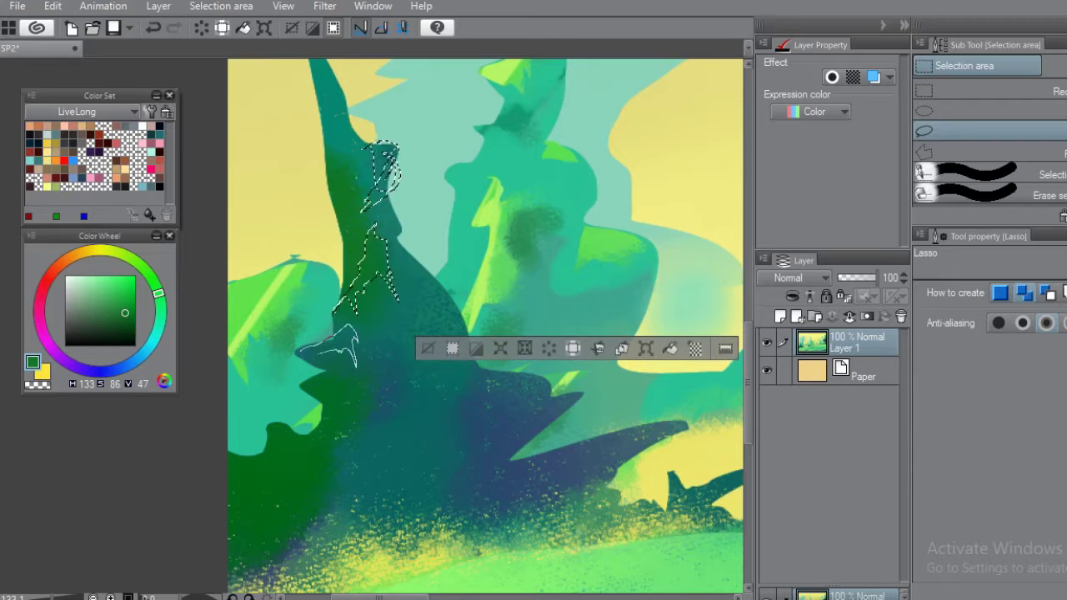
left_click_drag(356, 365, 354, 358)
scroll(480, 333, "up", 1)
mouse_move(287, 413)
left_mouse_down()
mouse_move(284, 458)
mouse_move(292, 425)
left_mouse_up()
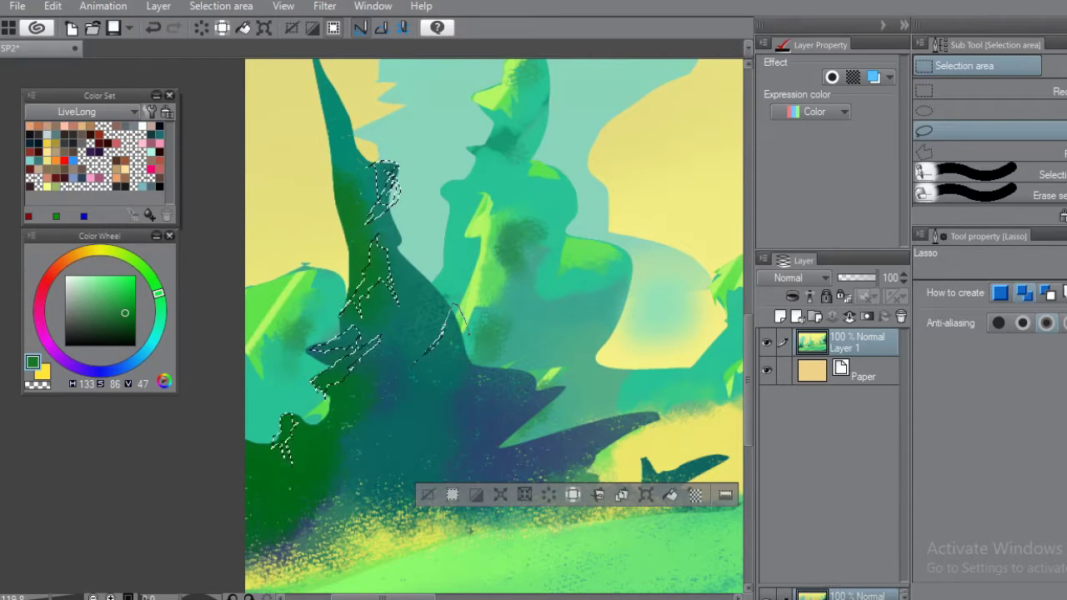
Extend the lasso selection with jagged shapes across the left foreground tree's right side, lower body and long purple branch.
scroll(492, 325, "up", 1)
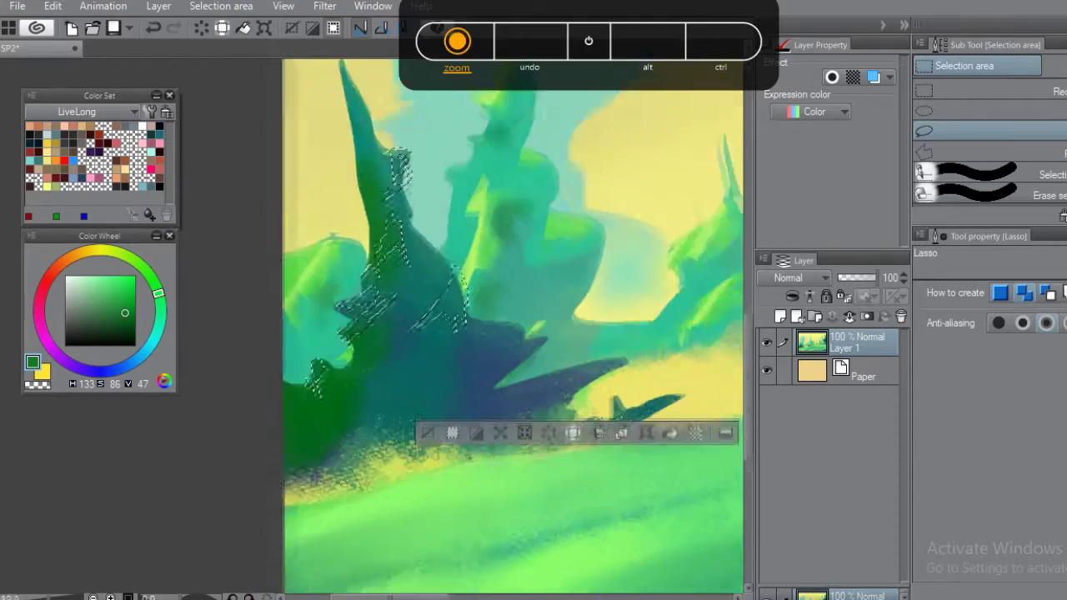
left_click_drag(404, 297, 310, 378)
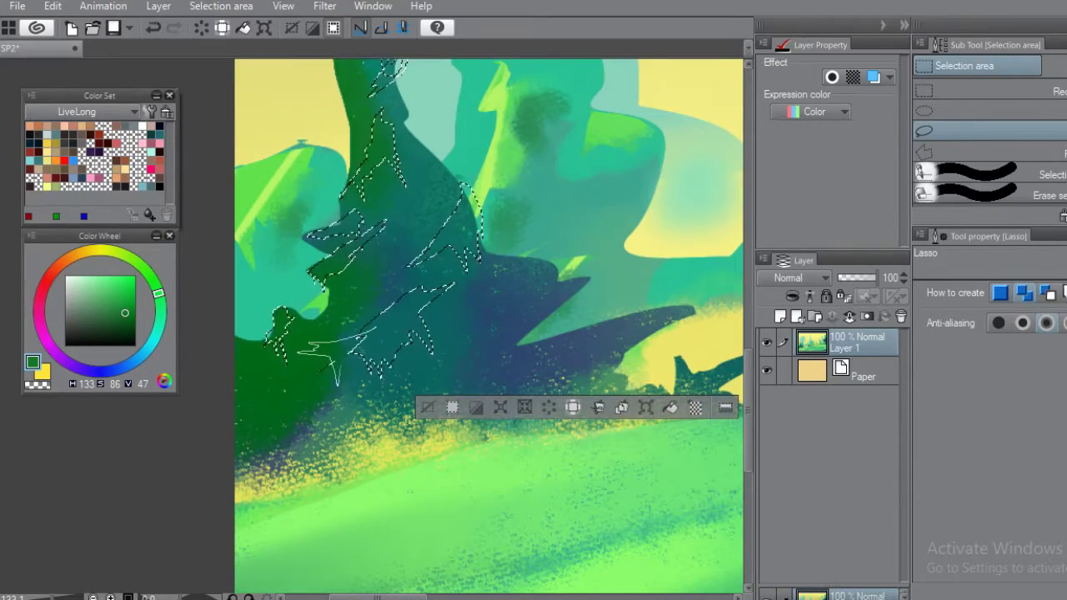
scroll(488, 325, "down", 2)
scroll(489, 325, "up", 1)
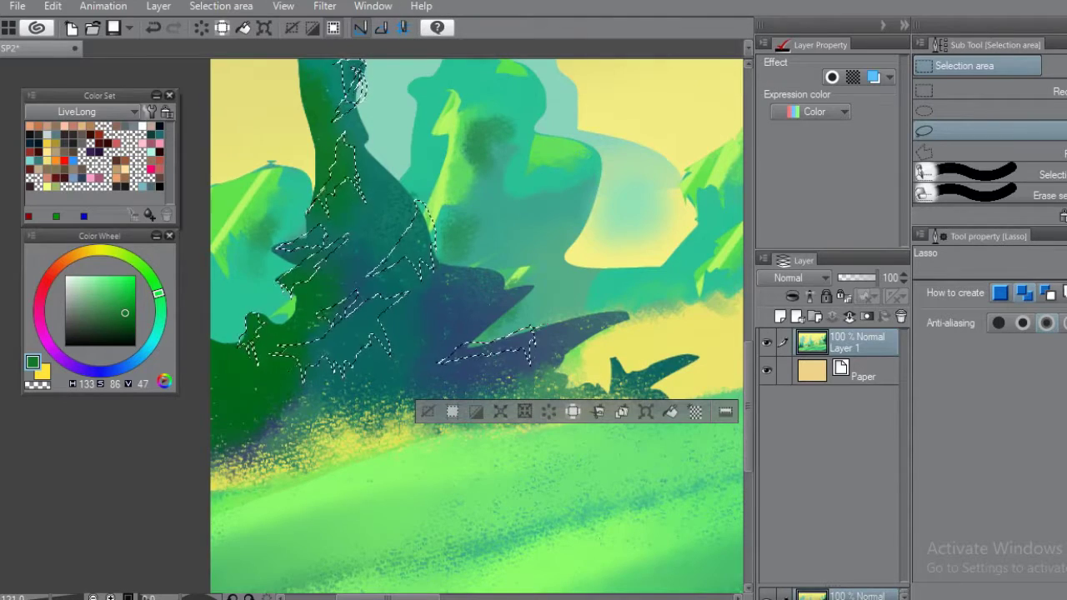
Add jagged lasso highlight shapes along the tip, trunk and base of the small dark tree near the centre.
scroll(489, 325, "down", 2)
scroll(193, 375, "up", 3)
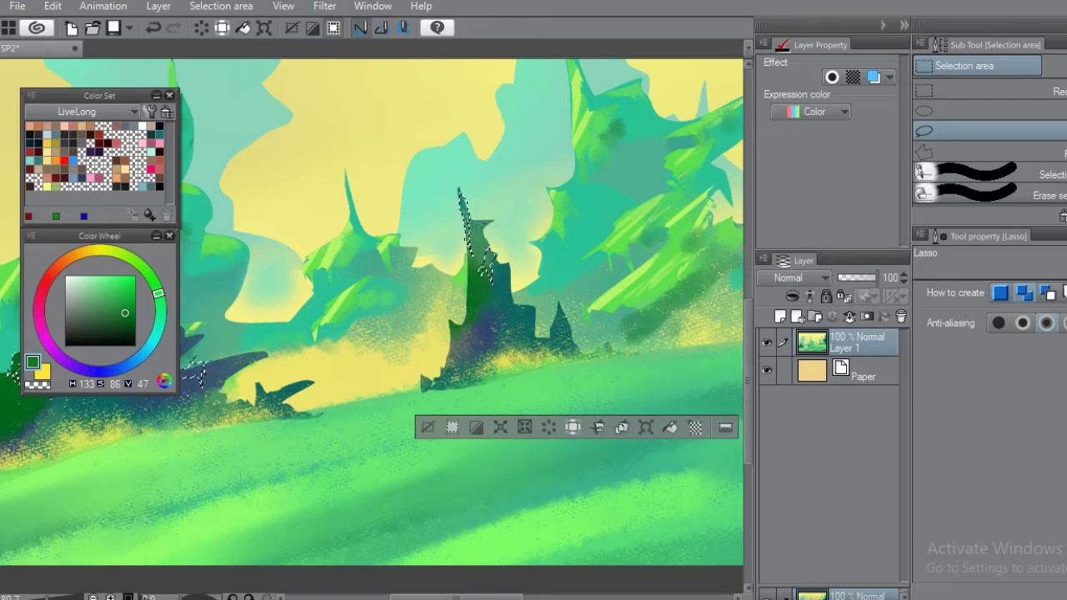
scroll(371, 313, "down", 3)
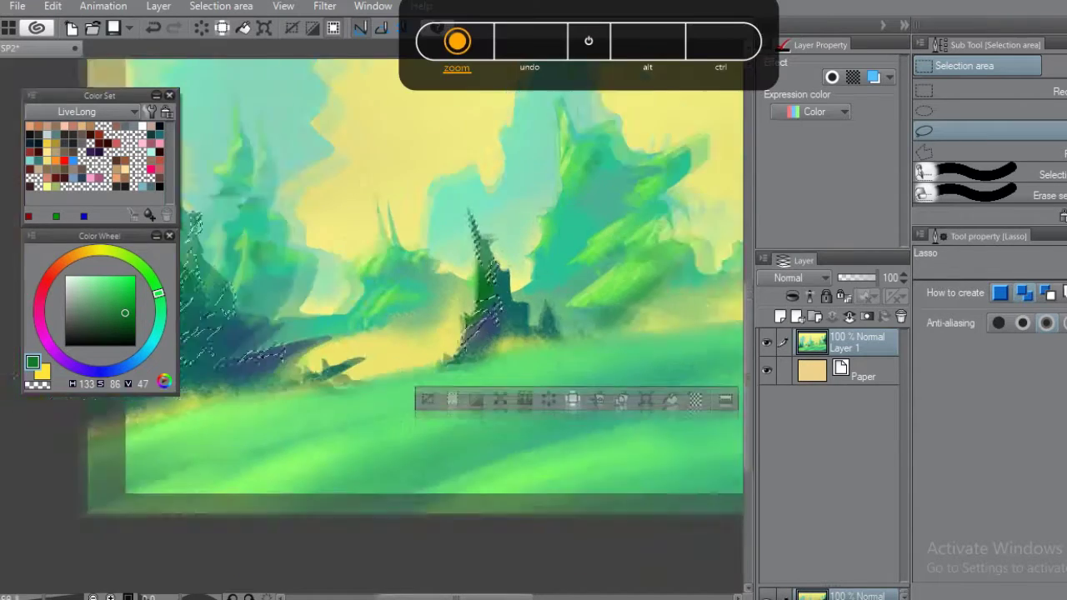
Paint bright green highlights inside the lasso selection across the dark foreground trees with Dry Gouache, and clear the selection.
key("b")
scroll(361, 173, "up", 2)
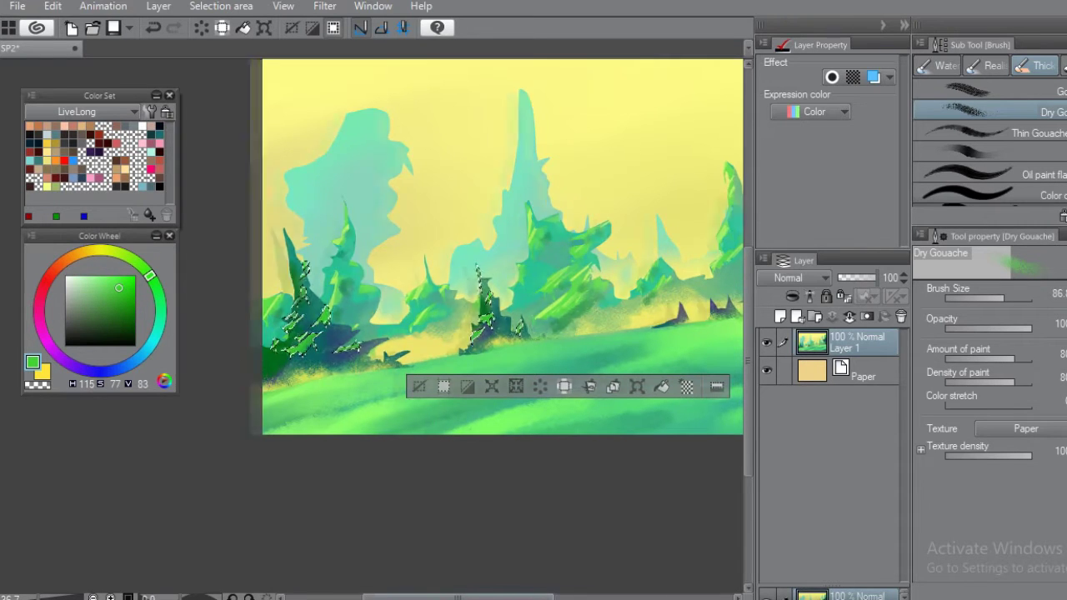
key("h")
scroll(481, 212, "down", 3)
key("h")
scroll(400, 291, "up", 2)
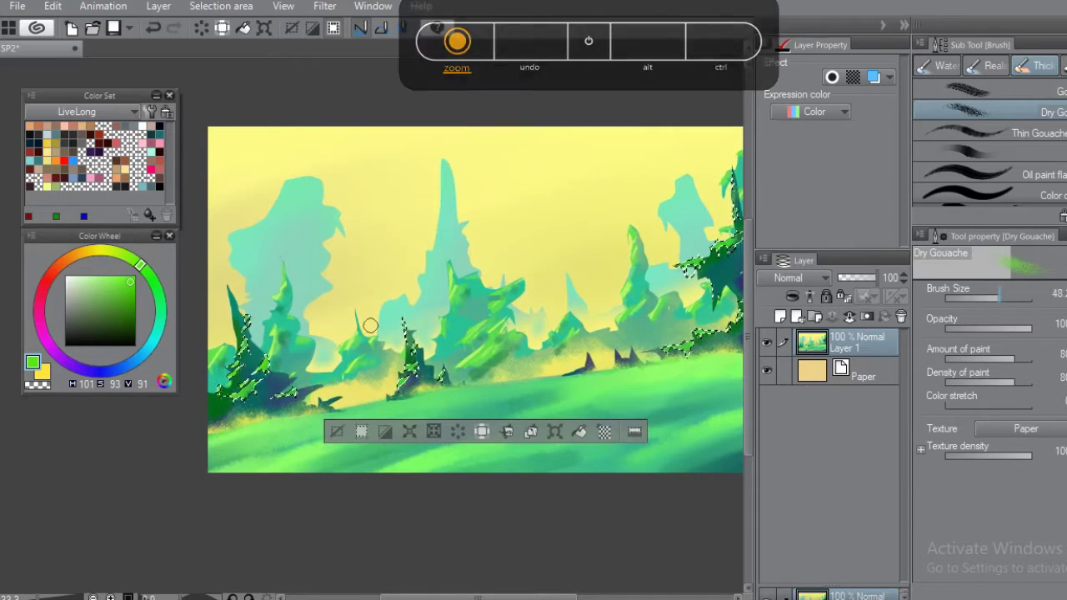
scroll(400, 392, "up", 2)
scroll(455, 390, "down", 1)
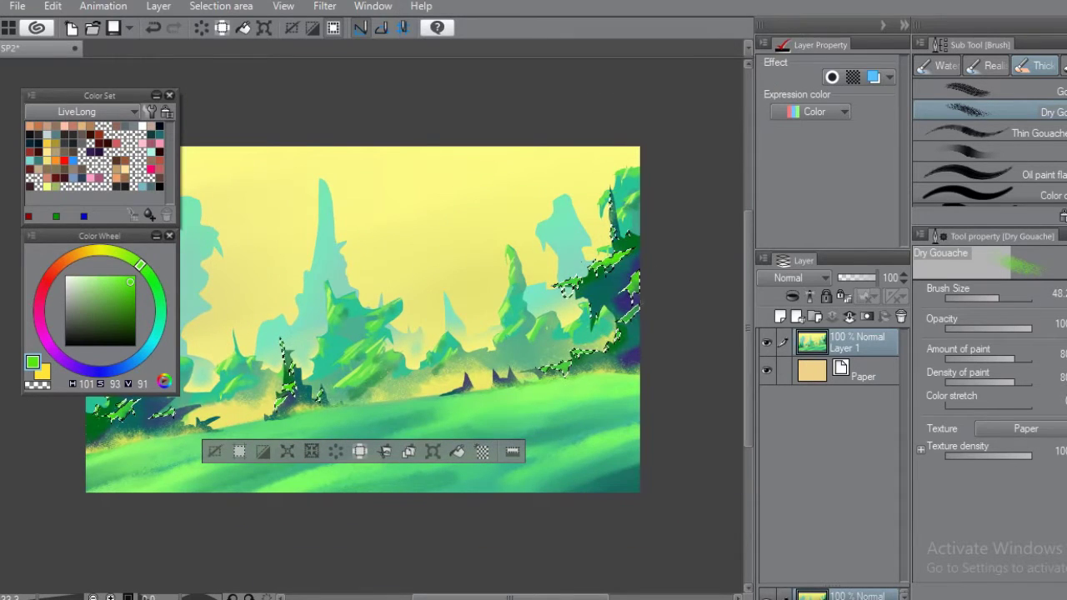
scroll(362, 319, "down", 2)
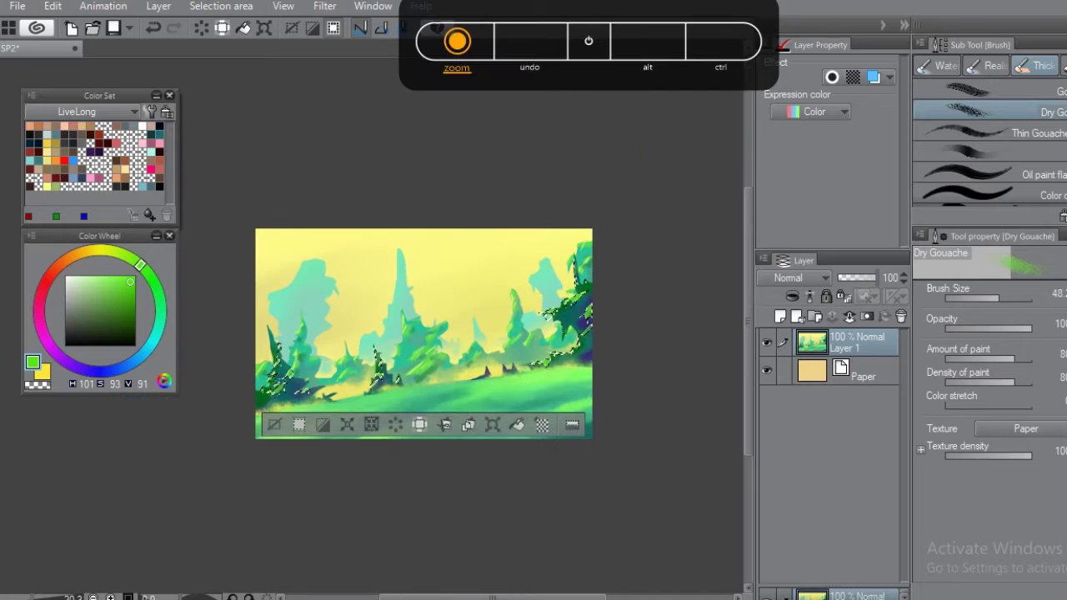
key("ctrl+d")
Lasso jagged shadow shapes along the left foreground tree's right edge, lower body and purple branches.
scroll(498, 296, "up", 3)
key("m")
scroll(498, 296, "up", 3)
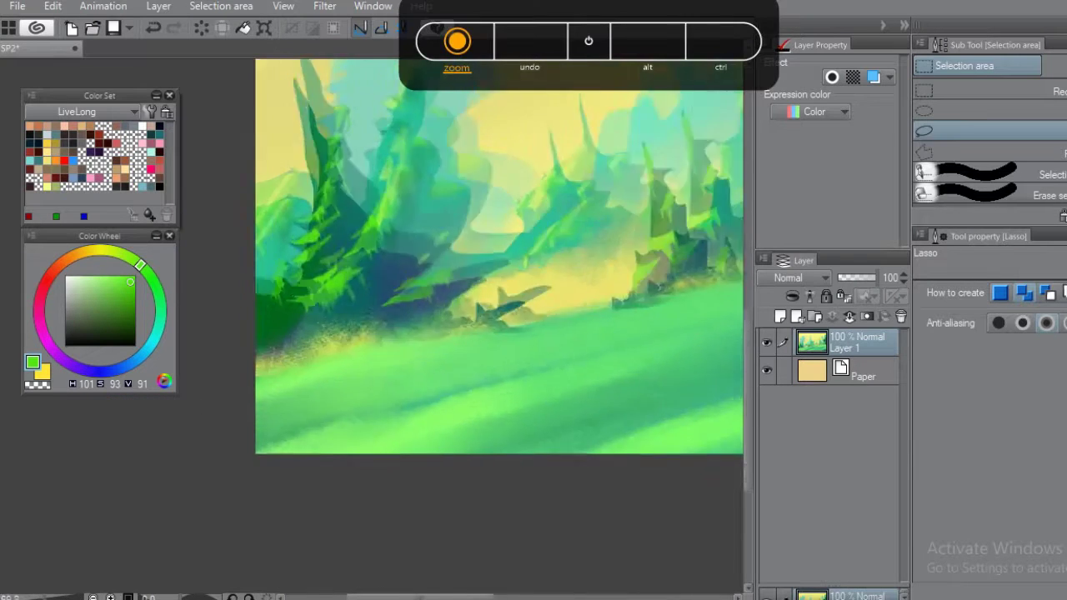
left_click_drag(459, 271, 380, 330)
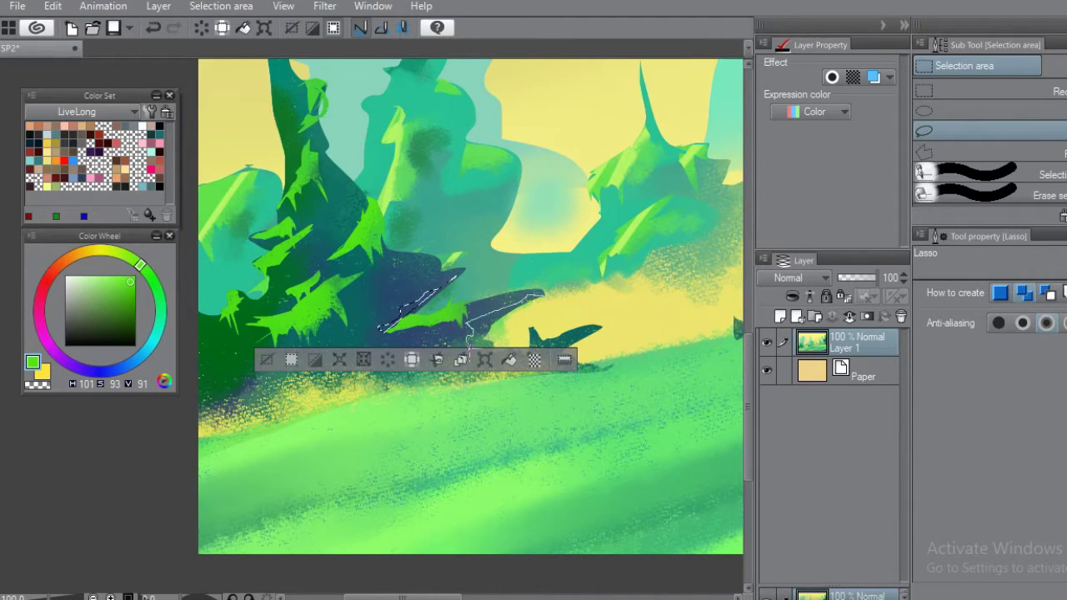
left_click_drag(490, 333, 513, 321)
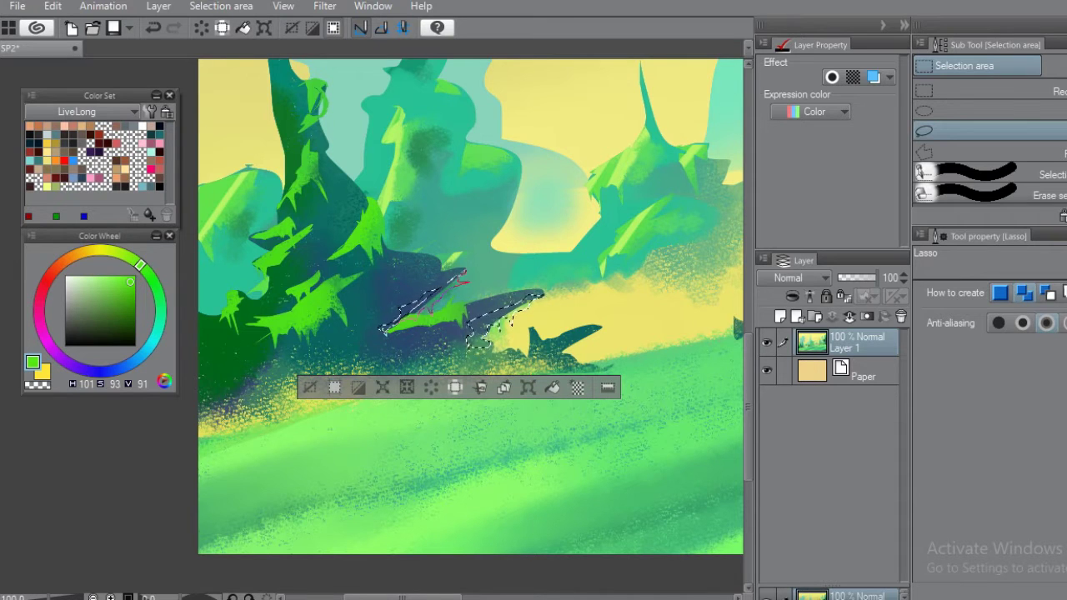
left_click_drag(338, 209, 334, 167)
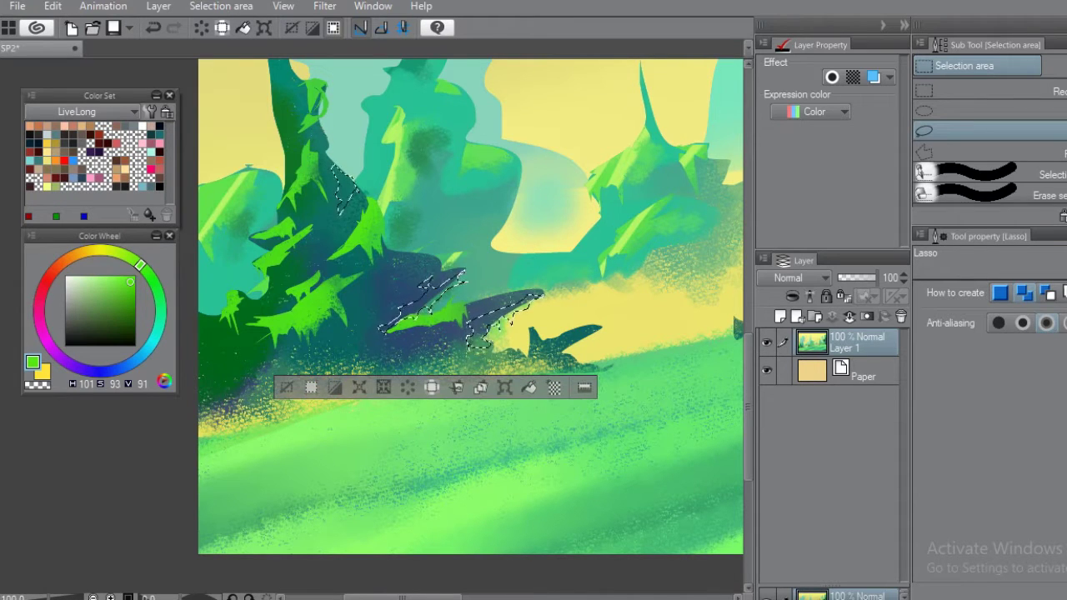
scroll(471, 306, "down", 2)
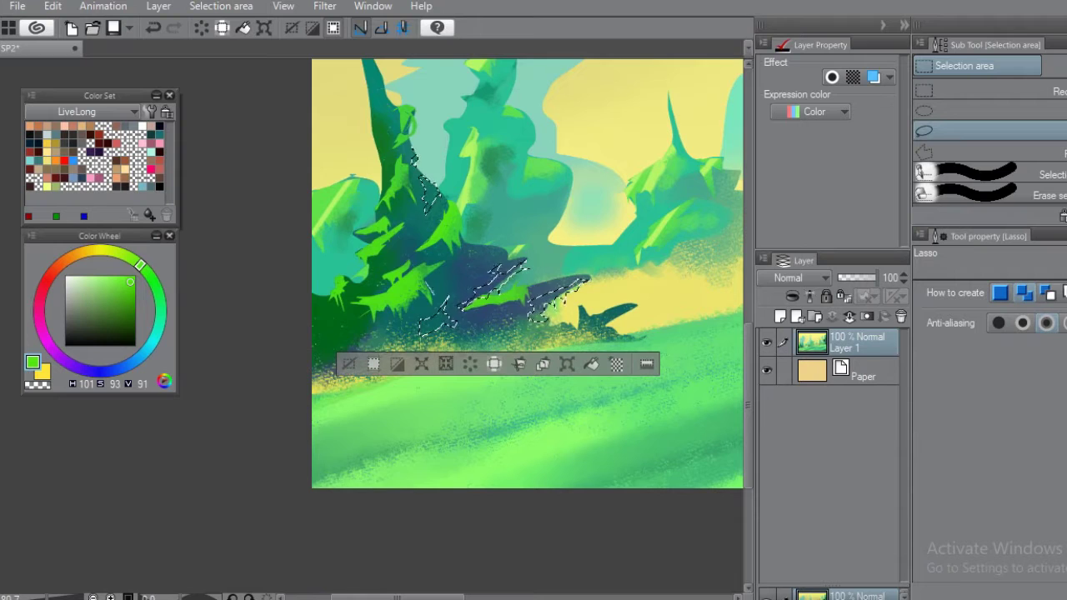
scroll(471, 306, "up", 2)
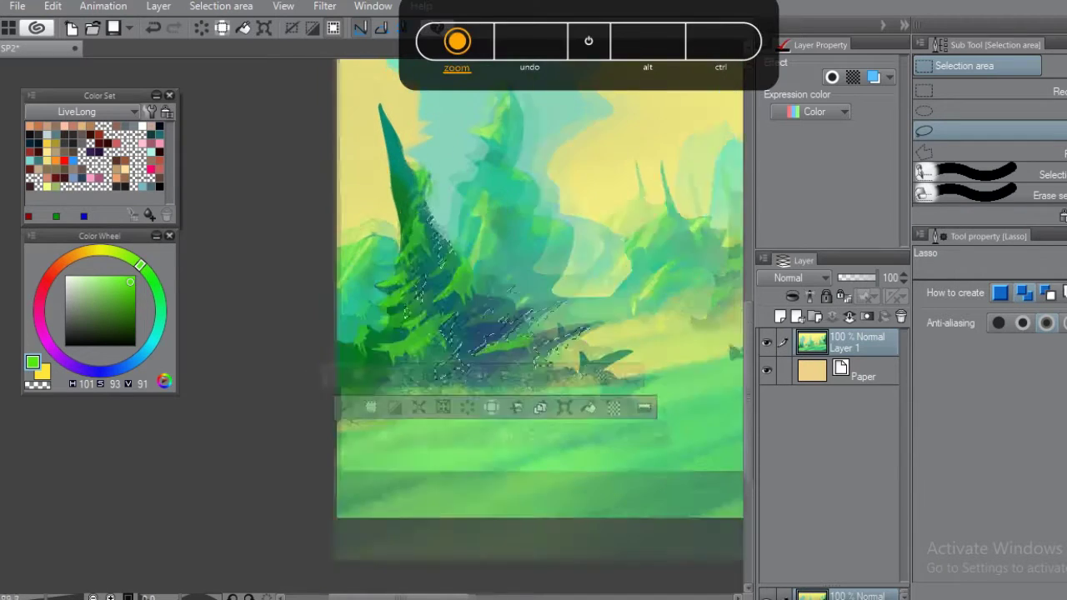
Add lasso shadow shapes down the shaded side of the small dark tree near the centre and the tiny tree beside it.
scroll(470, 306, "down", 3)
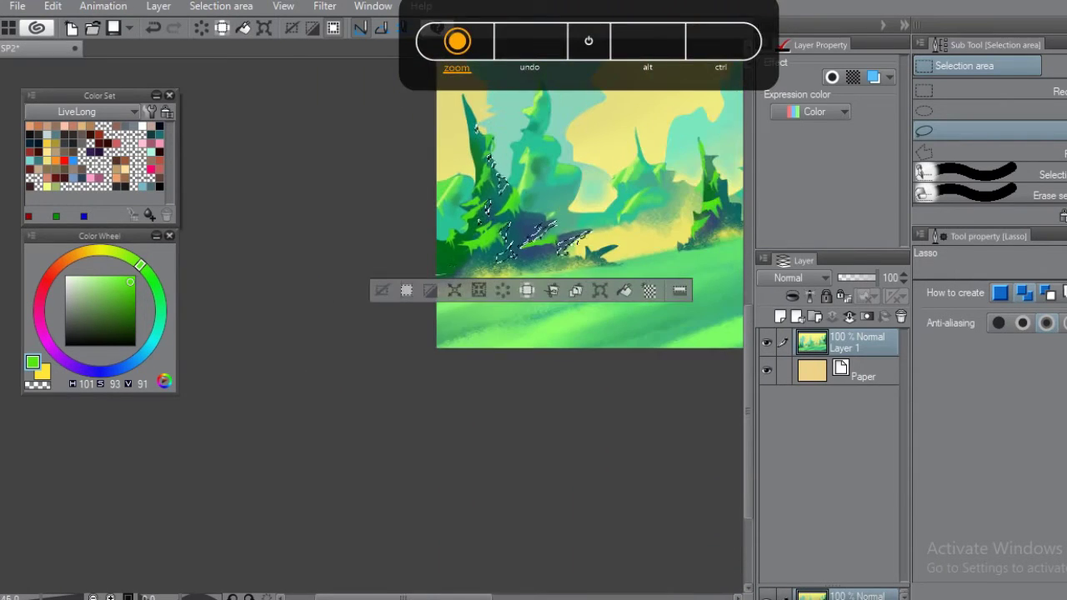
scroll(470, 306, "up", 4)
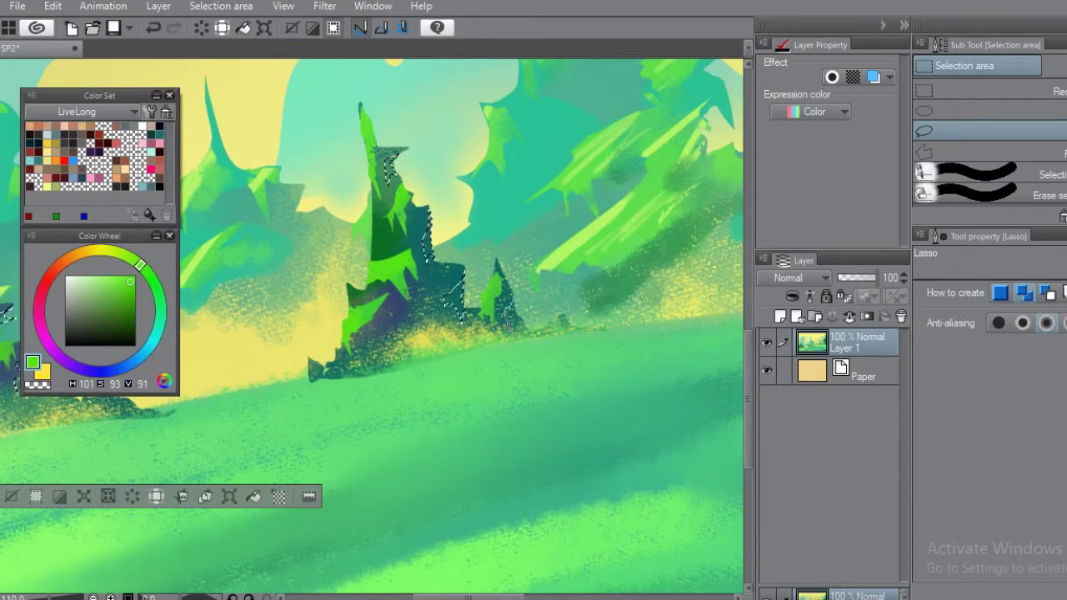
scroll(470, 306, "down", 3)
Add jagged lasso shadow shapes to the right-edge tree's upper spike, main branch and trunk beneath the green highlights.
scroll(470, 306, "up", 4)
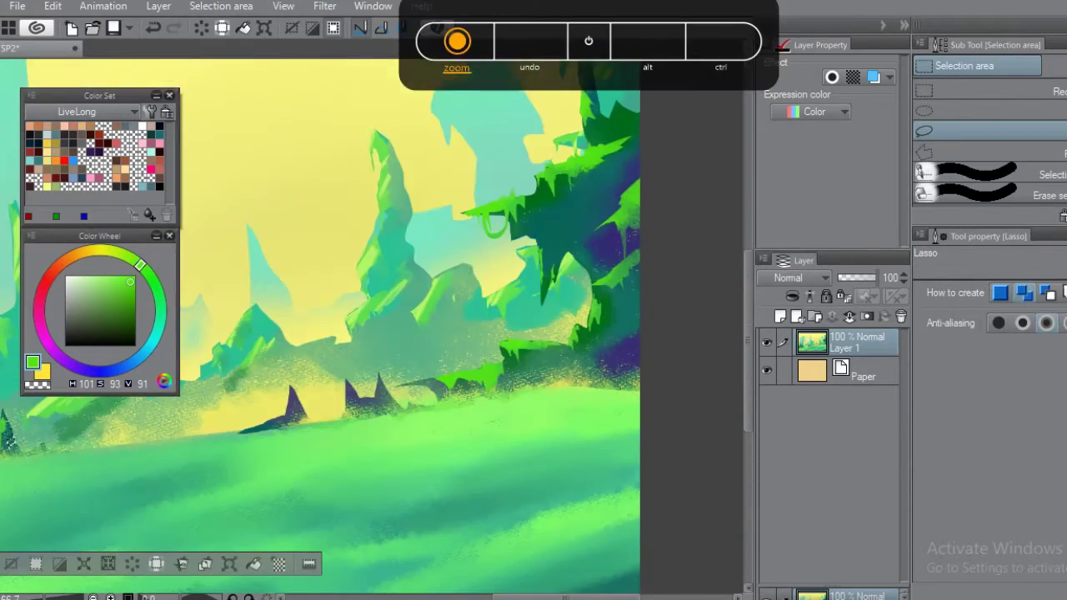
scroll(626, 146, "up", 2)
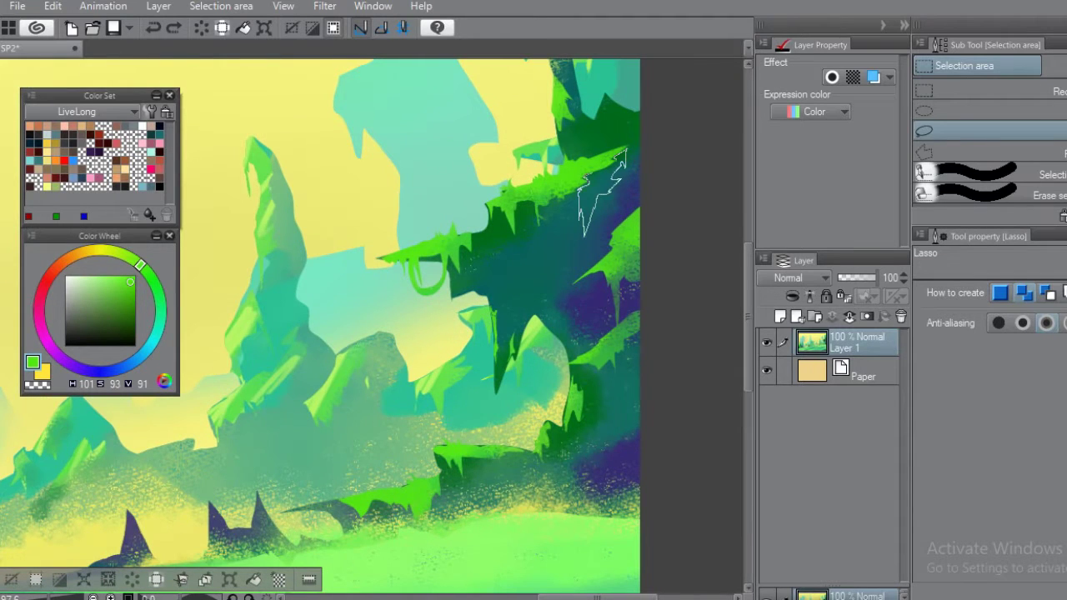
scroll(639, 288, "up", 1)
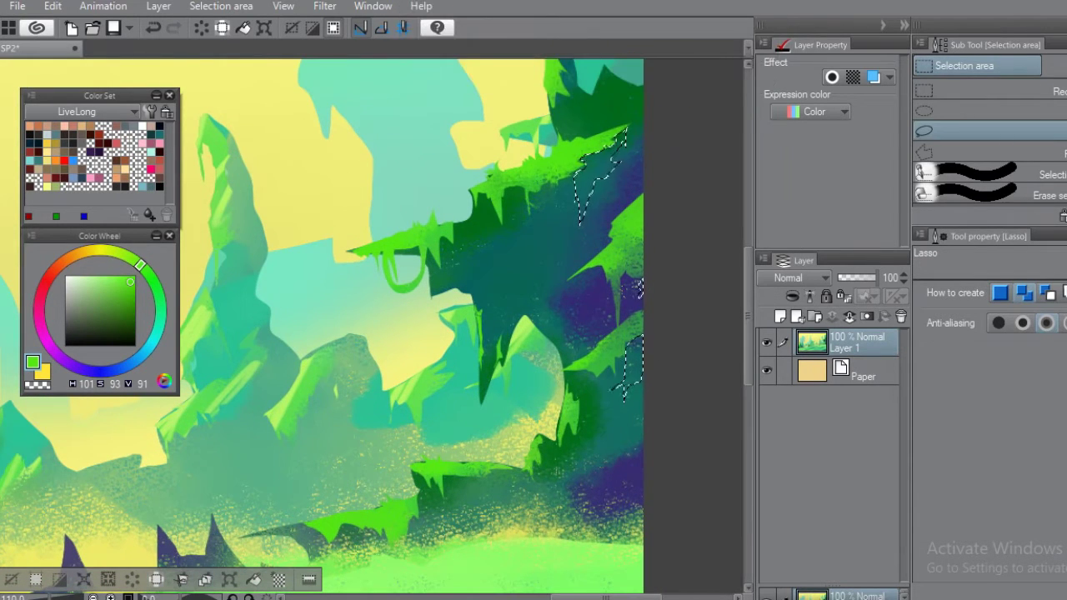
scroll(639, 288, "up", 1)
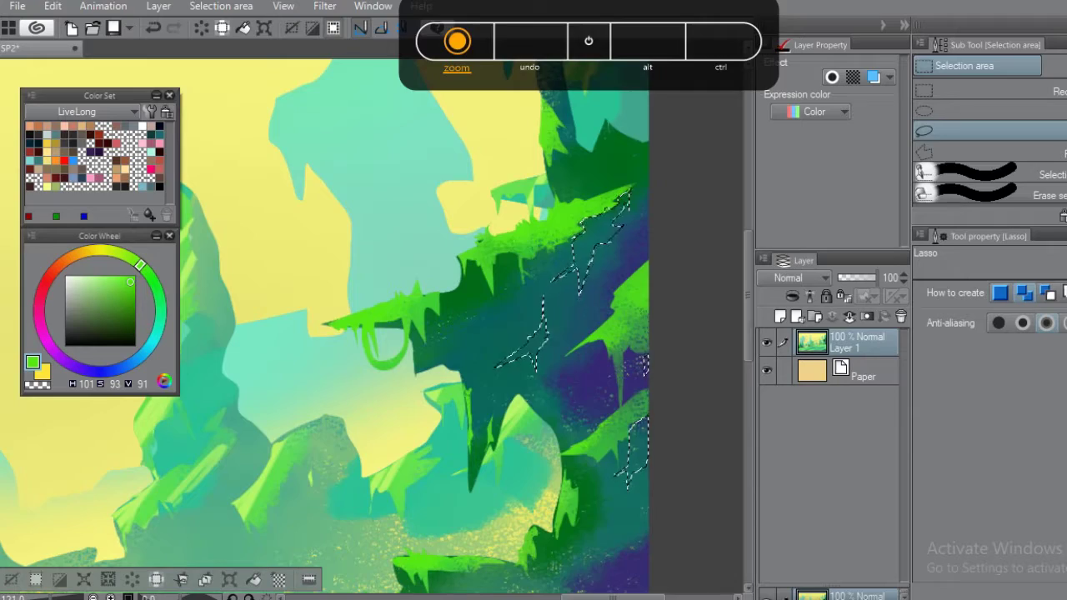
scroll(639, 288, "up", 1)
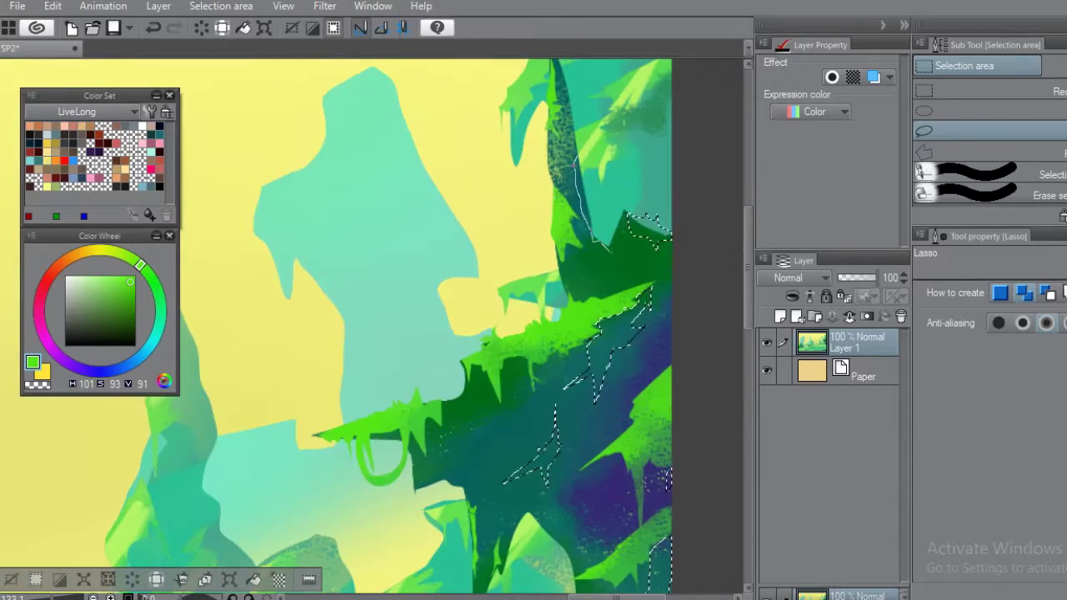
scroll(639, 288, "down", 2)
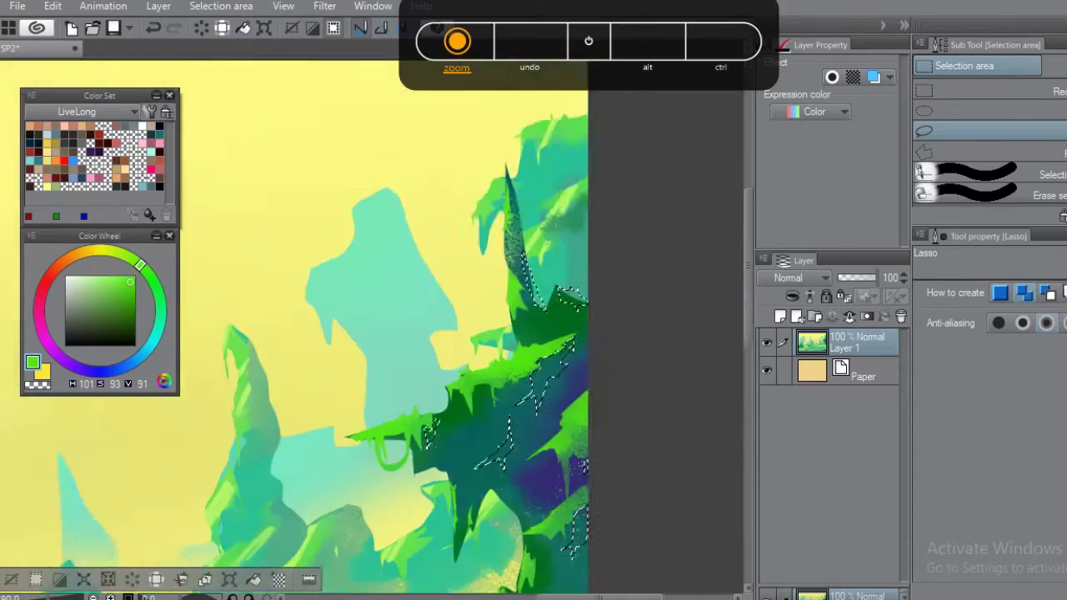
Extend the lasso selection along the right-edge tree's branch underside, lower trunk and foot bush, and onto the small purple spikes on the hill.
left_click_drag(504, 349, 408, 339)
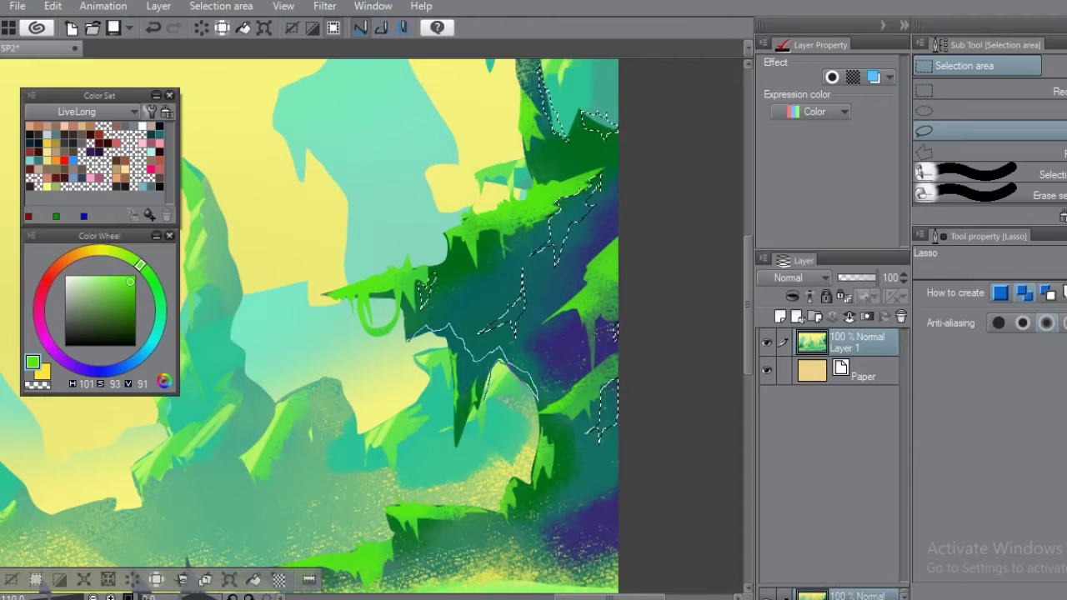
left_click_drag(533, 392, 534, 391)
scroll(534, 391, "down", 2)
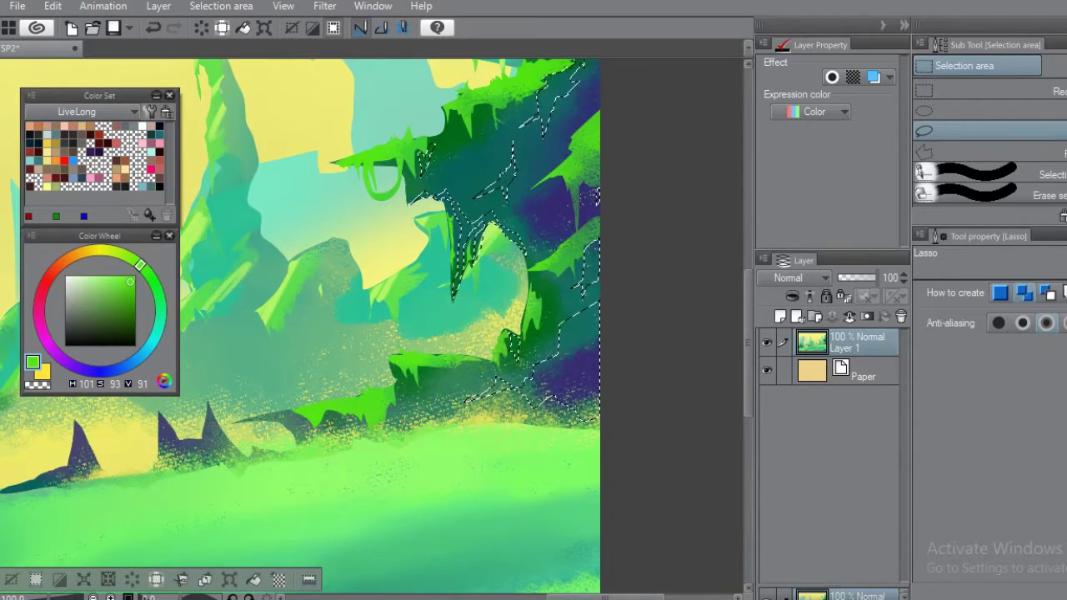
left_click_drag(467, 392, 390, 408)
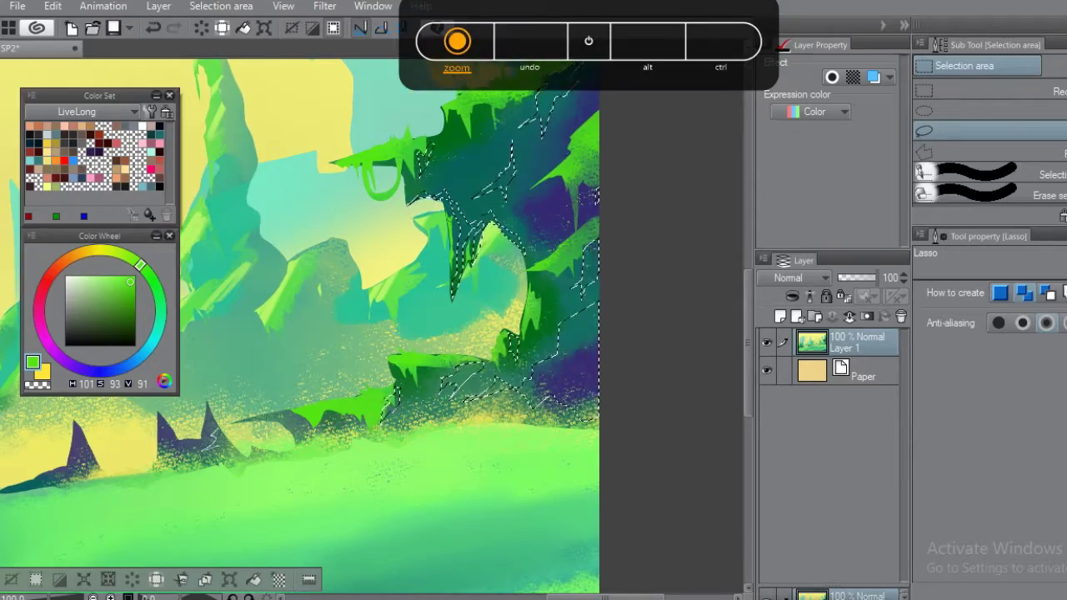
scroll(373, 328, "down", 3)
scroll(374, 328, "right", 3)
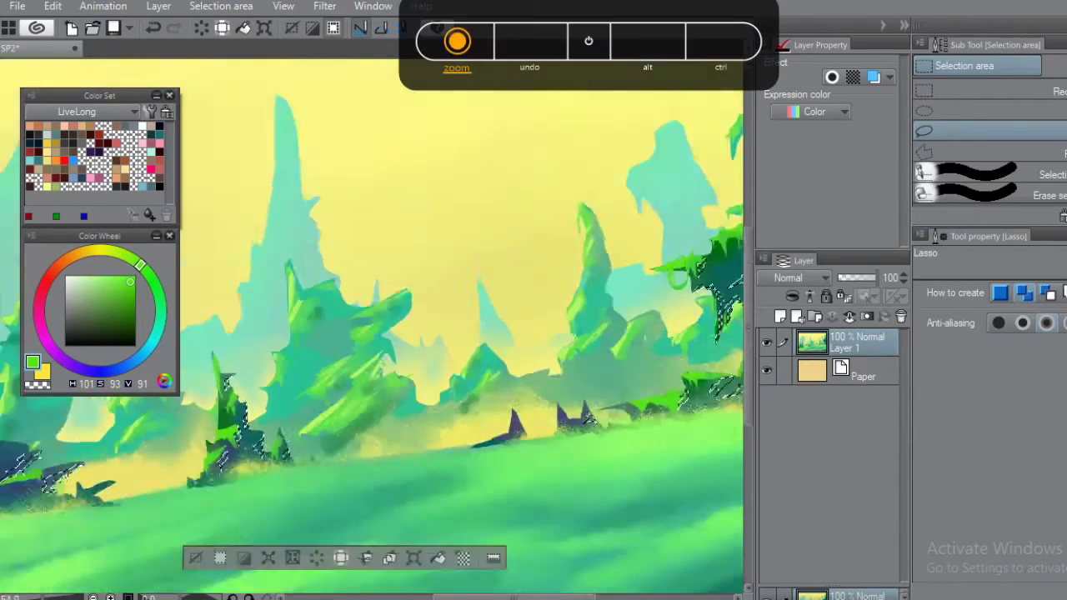
Paint dark blue (H 217, S 100, V 46) shadows inside the selected shapes on the foreground trees with Dry Gouache.
scroll(374, 328, "down", 3)
key("b")
scroll(374, 329, "up", 3)
left_click(343, 391, "alt")
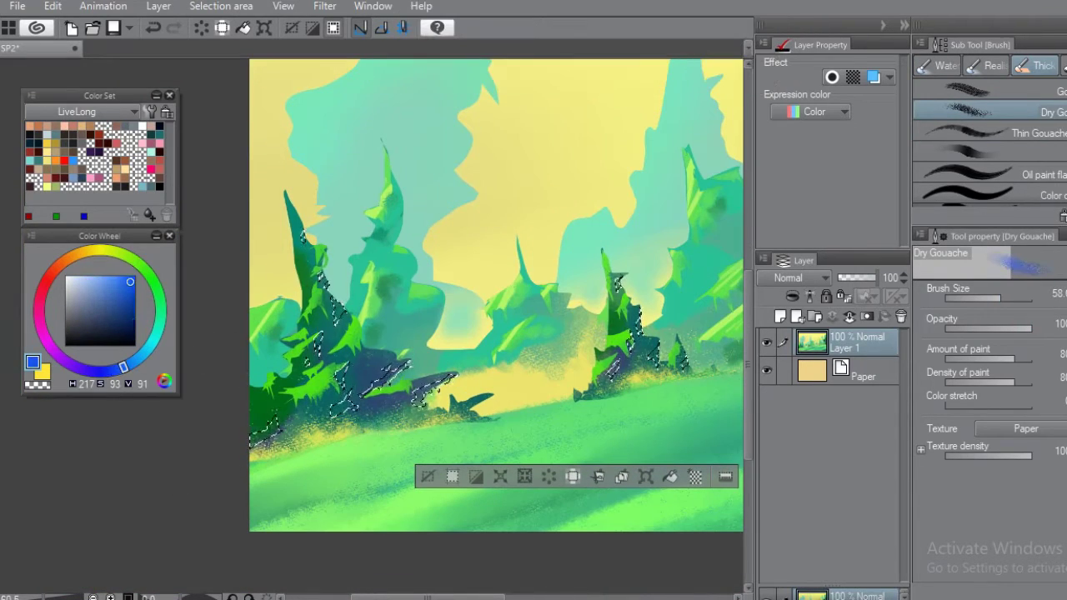
left_click_drag(344, 365, 329, 415)
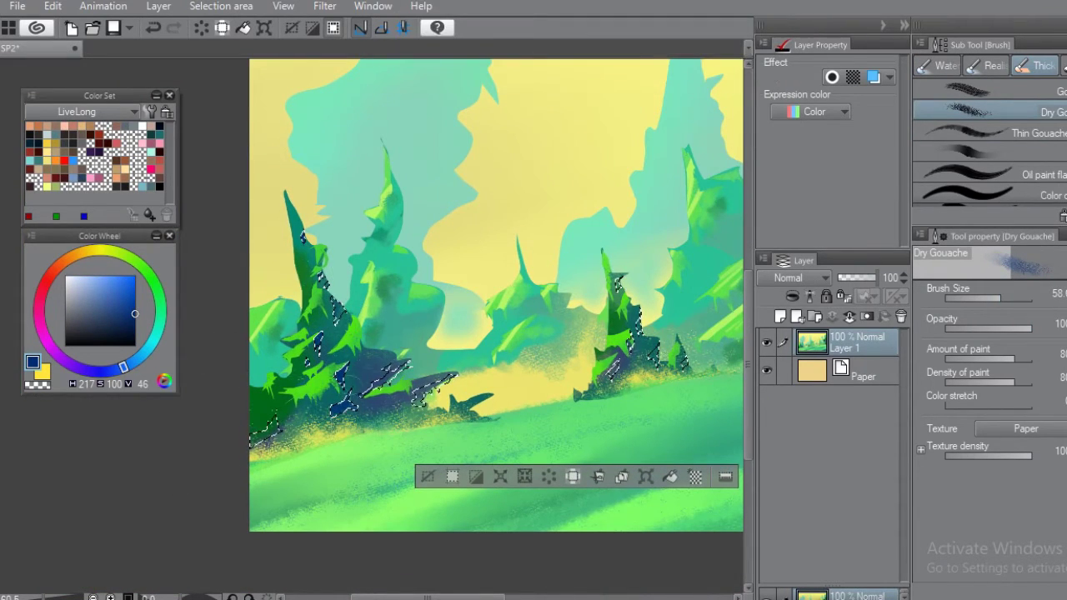
scroll(501, 334, "up", 2)
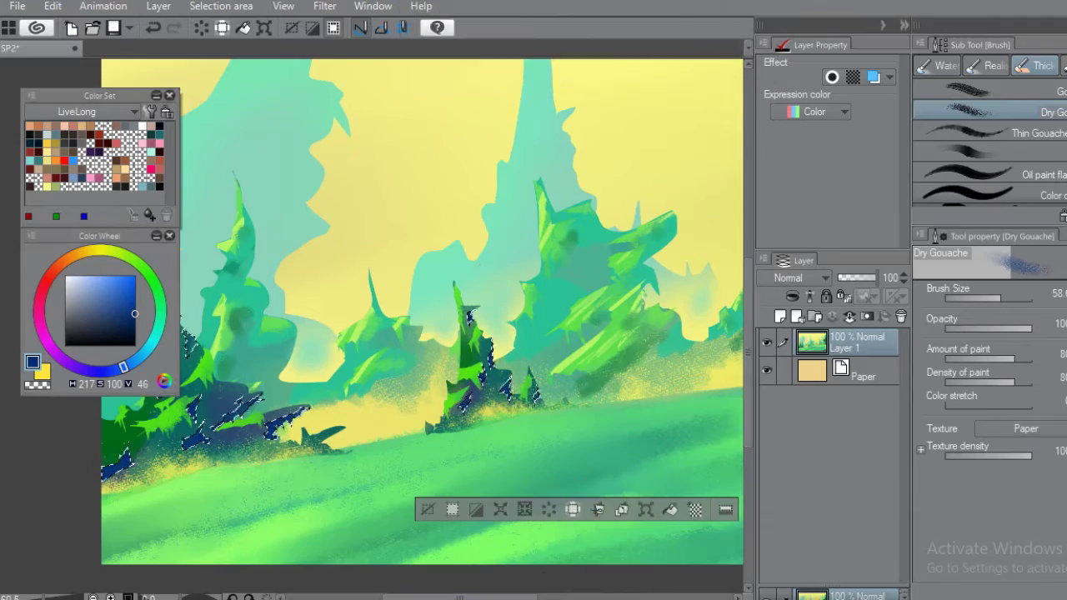
scroll(375, 317, "down", 2)
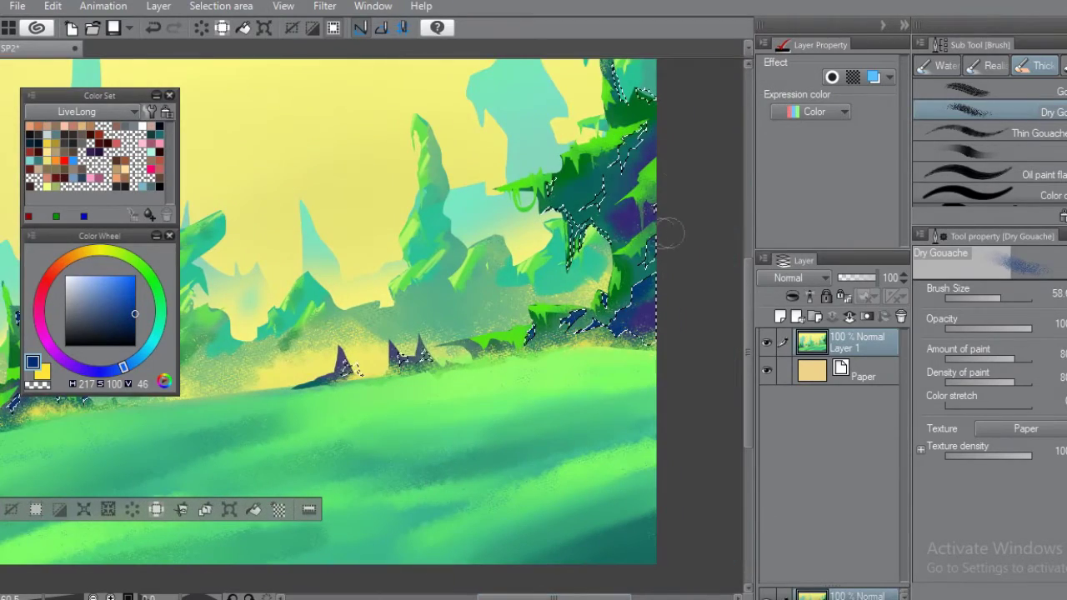
scroll(371, 308, "up", 2)
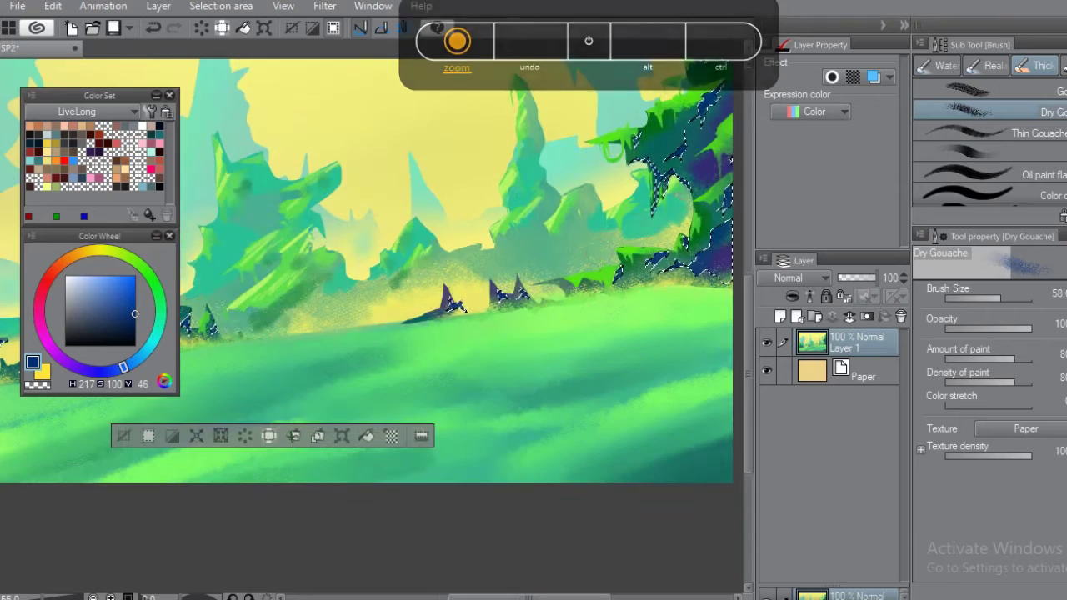
Set the brush color to a lighter blue (H 217, S 81, V 59) and brush it into the right-edge tree's selected shadows.
left_click(121, 304)
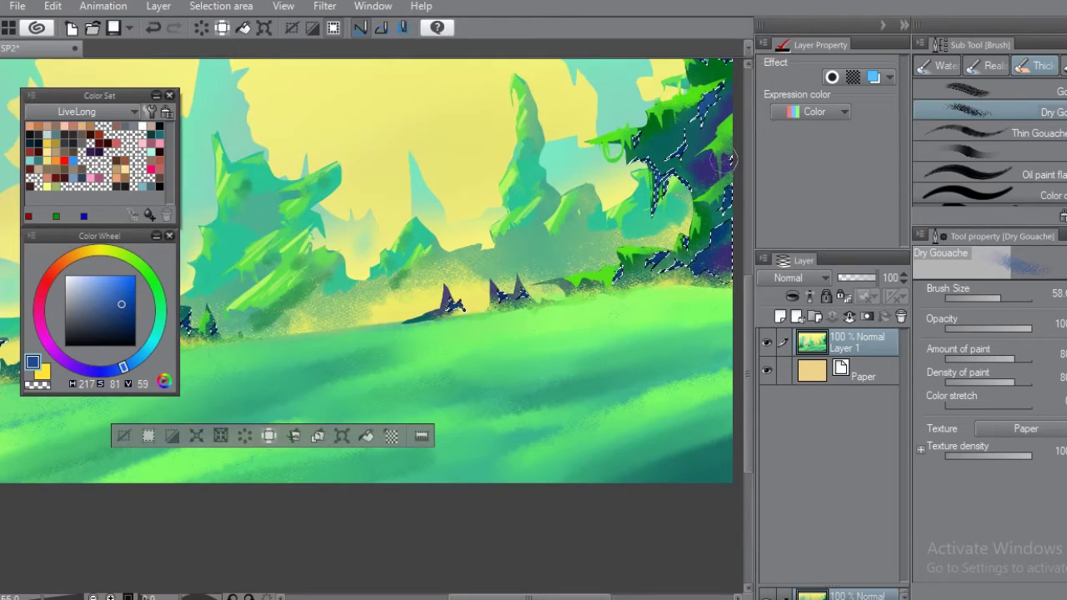
scroll(371, 308, "down", 2)
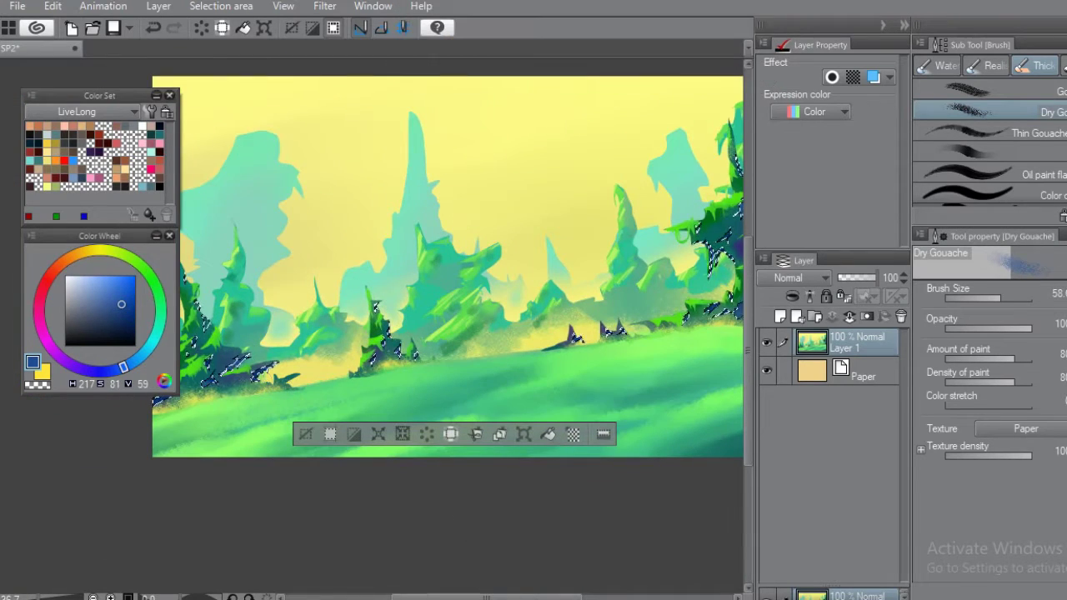
scroll(448, 266, "down", 3)
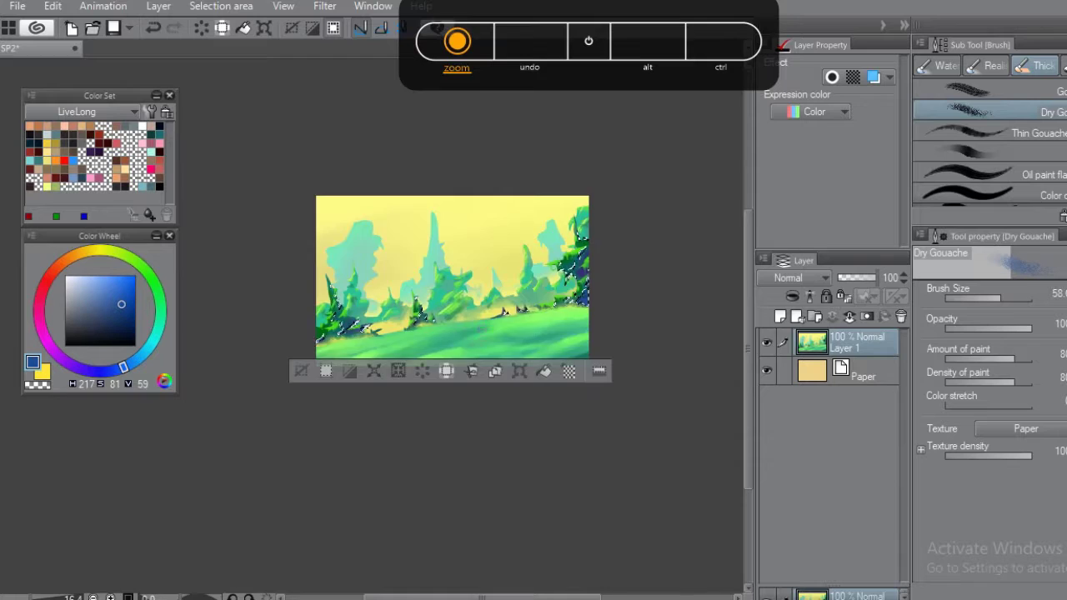
scroll(446, 267, "up", 2)
left_click(112, 27)
key("Escape")
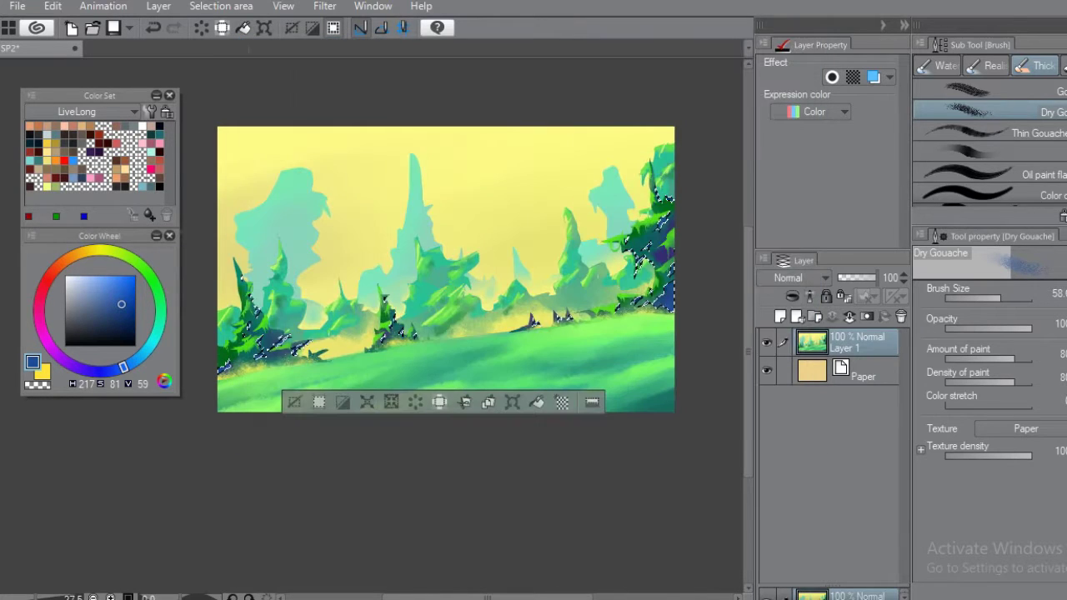
scroll(447, 266, "up", 3)
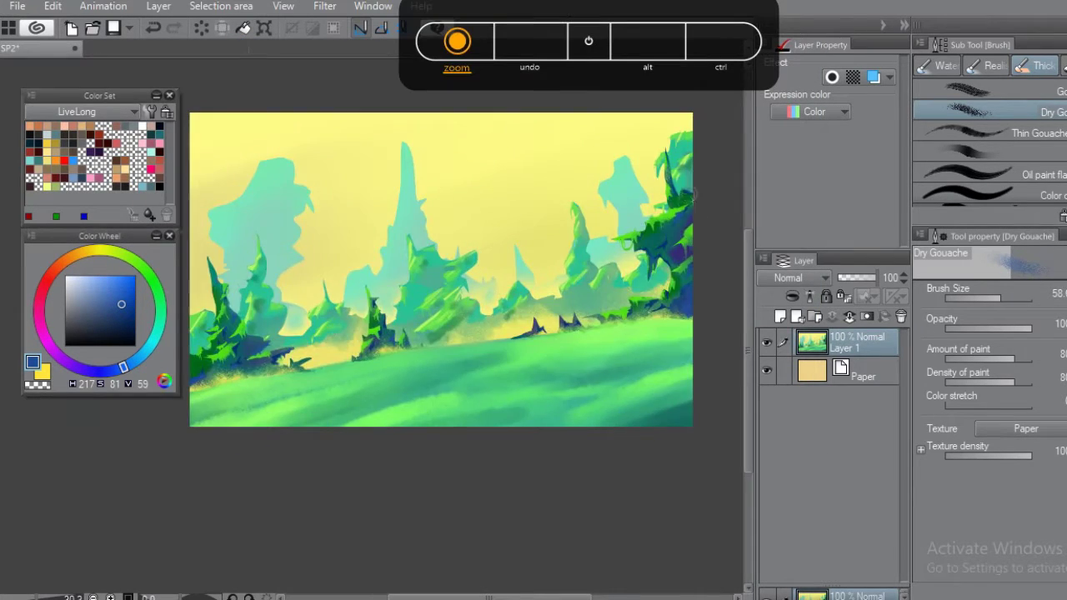
Darken the selected tree shadows by applying a Brightness of -13.
left_click(53, 6)
mouse_move(115, 340)
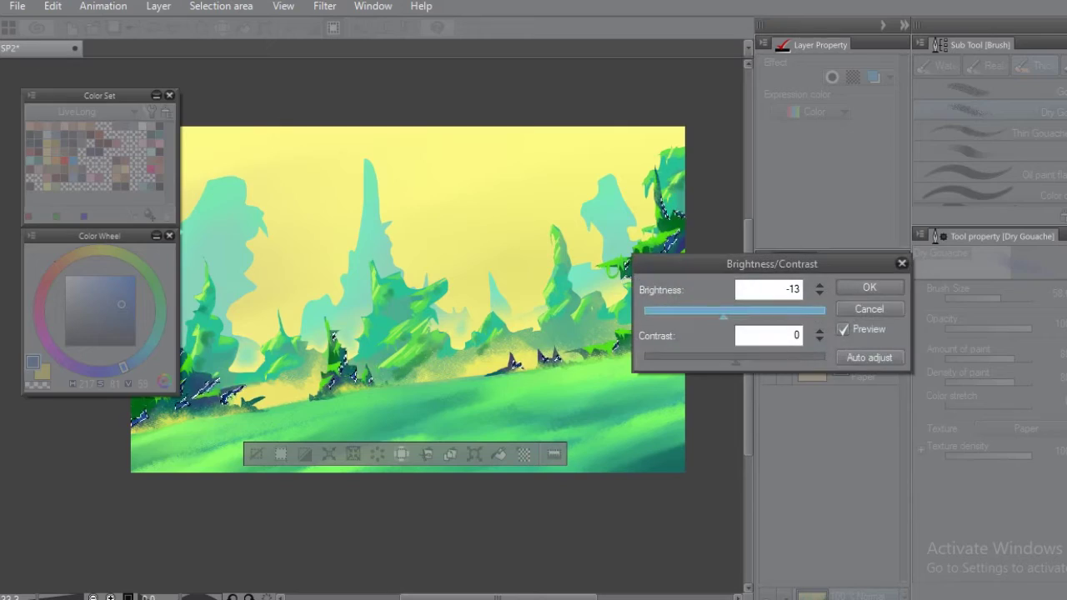
left_click(870, 287)
Shift the selected shadows' half-tone color balance toward cyan, with magenta-green at -25 and yellow-blue at 20, and clear the selection.
left_click(53, 6)
left_click(364, 469)
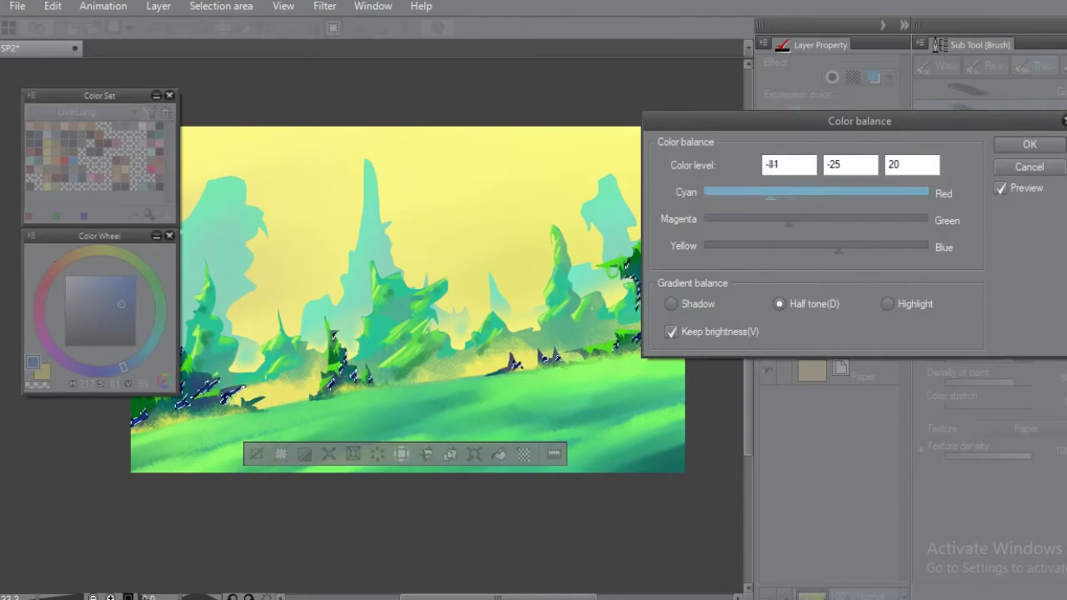
key("Return")
scroll(680, 214, "up", 3)
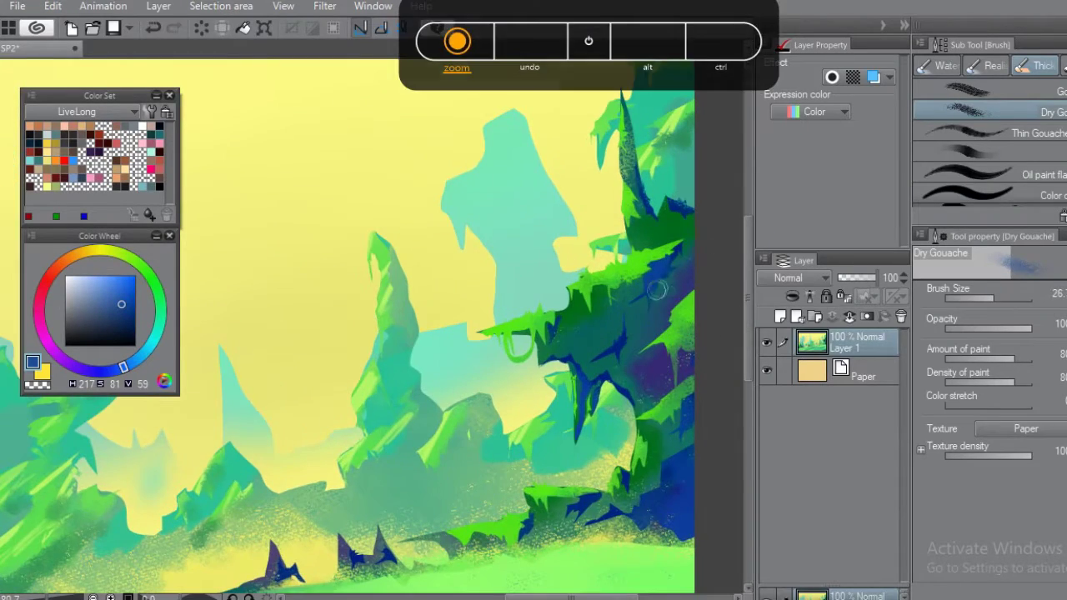
Touch up the shadows of the foreground trees and bushes with dark blue (H 223, S 100, V 47) Dry Gouache.
scroll(347, 325, "down", 1)
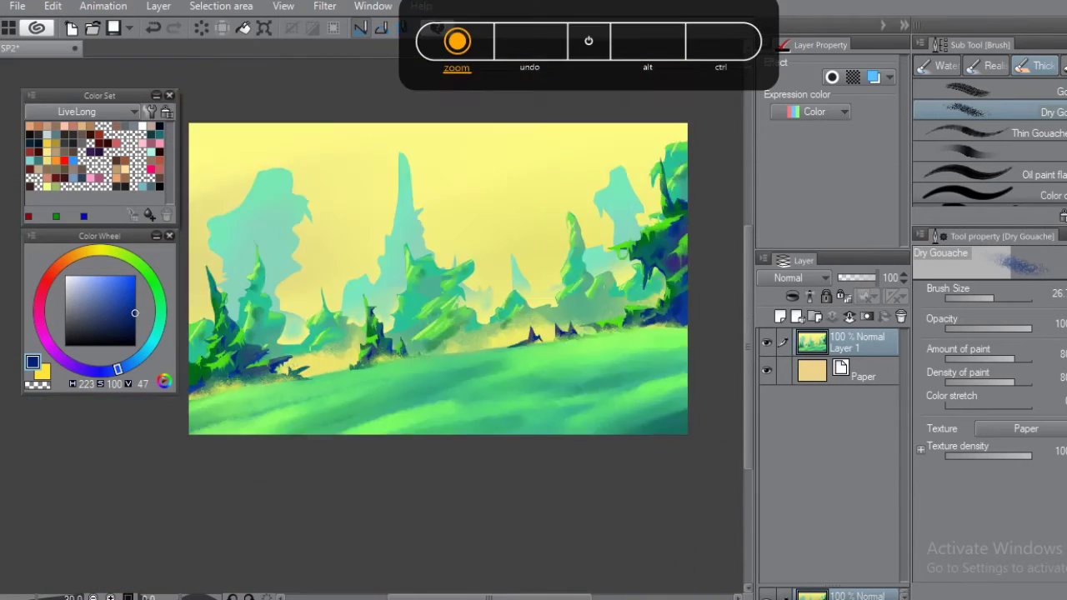
scroll(424, 300, "up", 3)
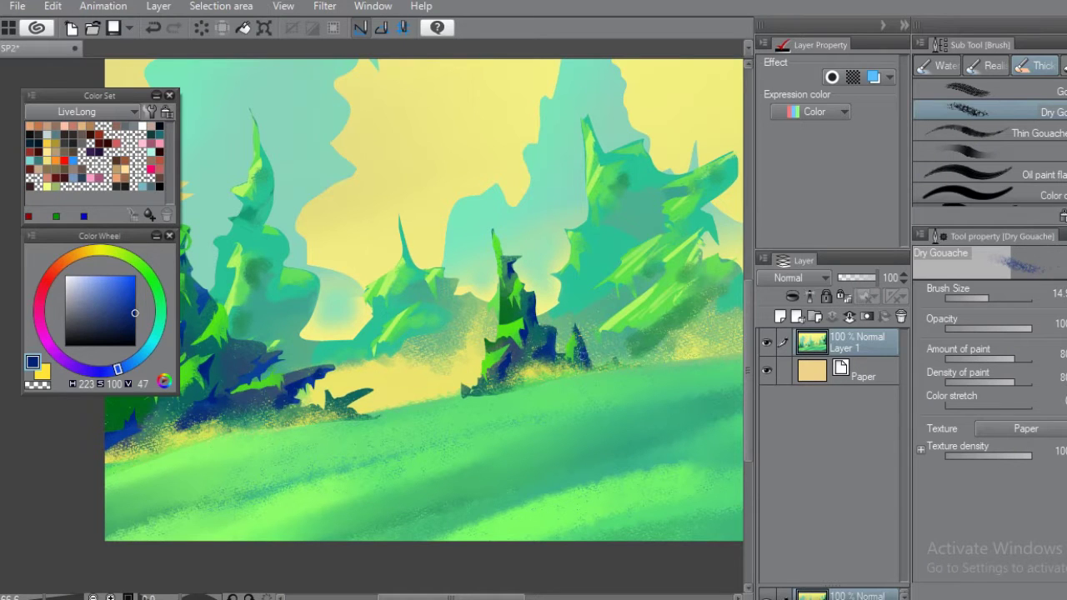
scroll(507, 265, "down", 1)
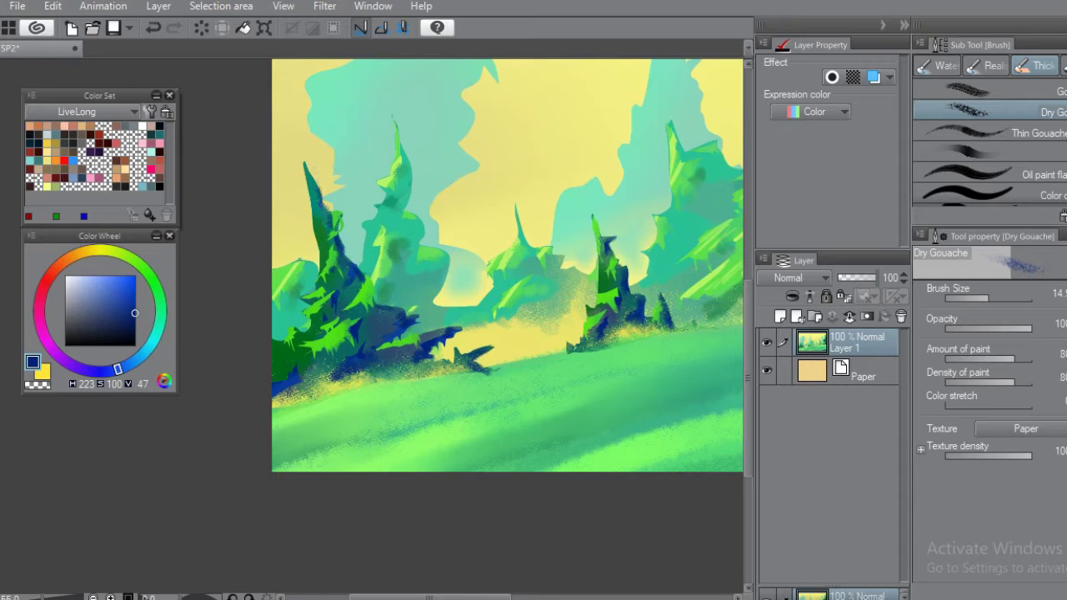
scroll(719, 99, "up", 3)
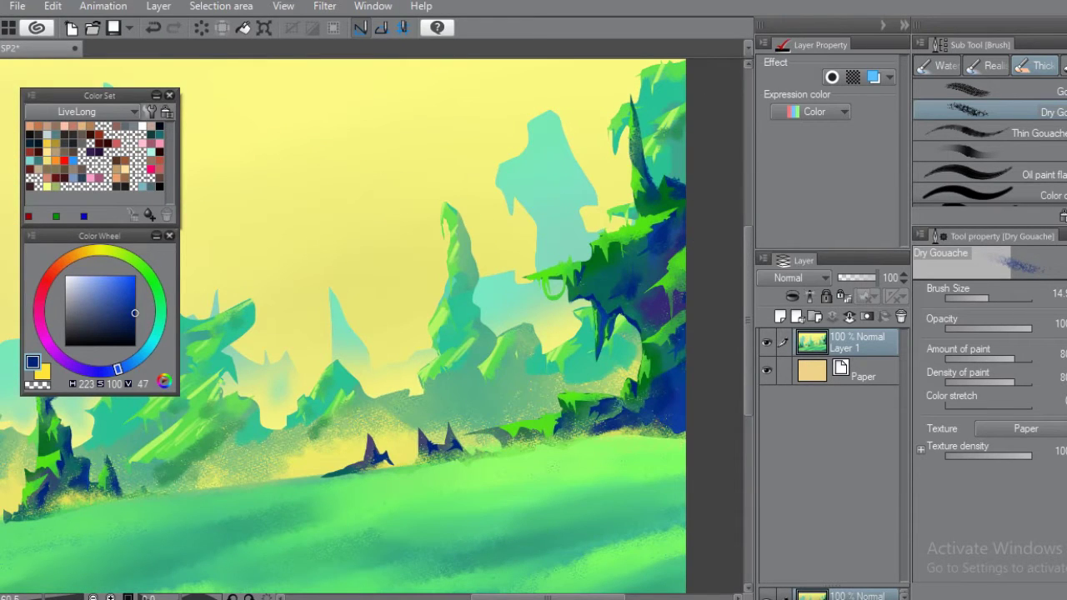
scroll(597, 299, "down", 3)
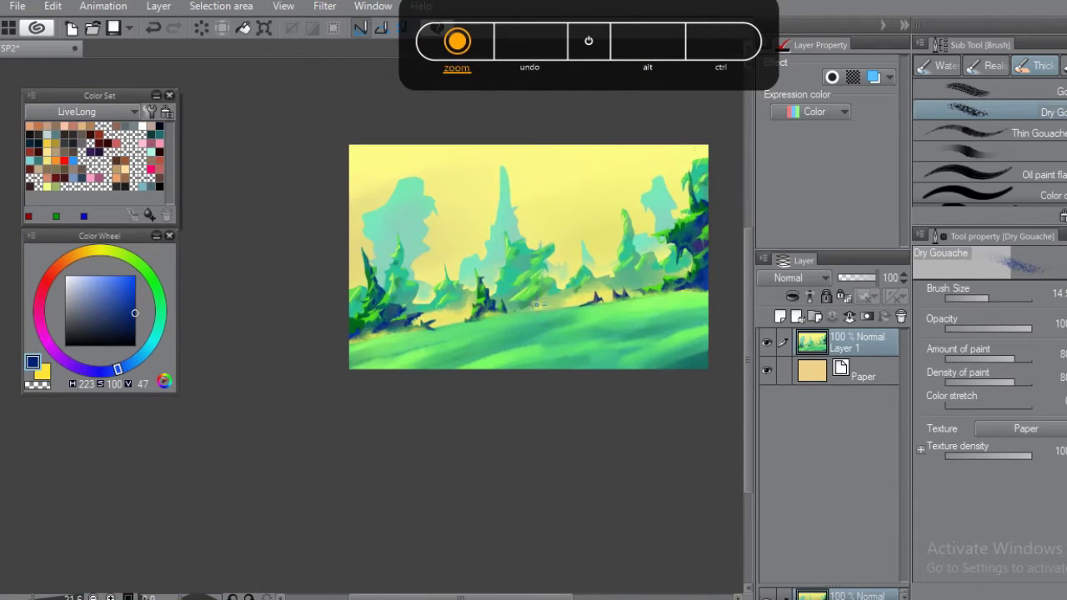
Brush broad dark blue Dry Gouache shadow bands across the grassy hill with a larger brush.
scroll(676, 162, "up", 1)
scroll(725, 429, "up", 2)
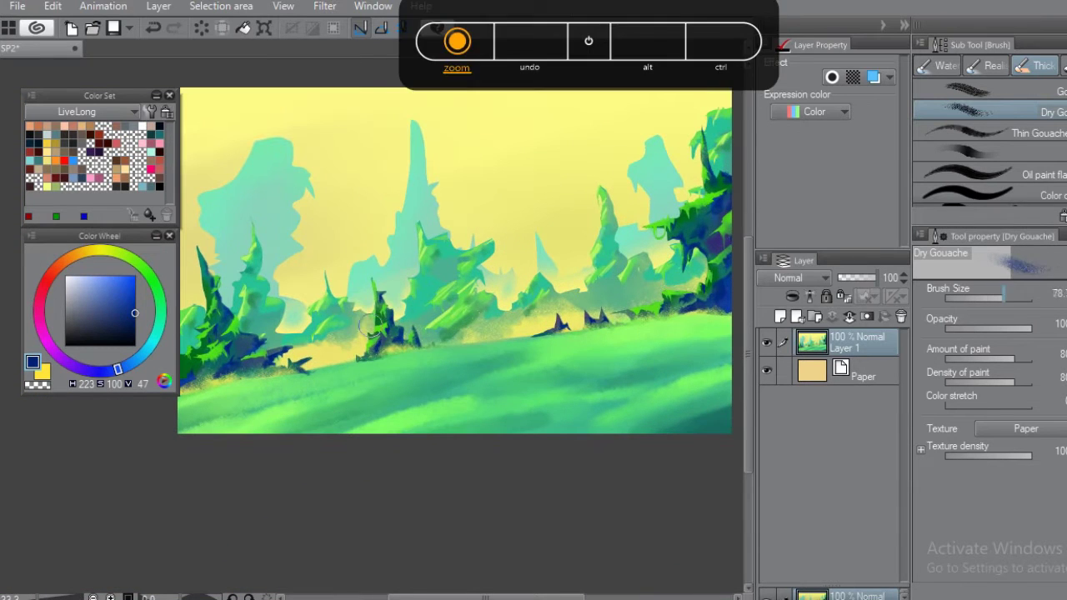
left_click_drag(575, 421, 250, 412)
left_click_drag(567, 367, 450, 392)
mouse_move(300, 396)
left_mouse_down()
mouse_move(179, 425)
mouse_move(221, 421)
left_mouse_up()
Add bright yellow-green (H 68, S 61, V 100) light streaks between the hill's shadow bands with Dry Gouache.
left_click(265, 400, "alt")
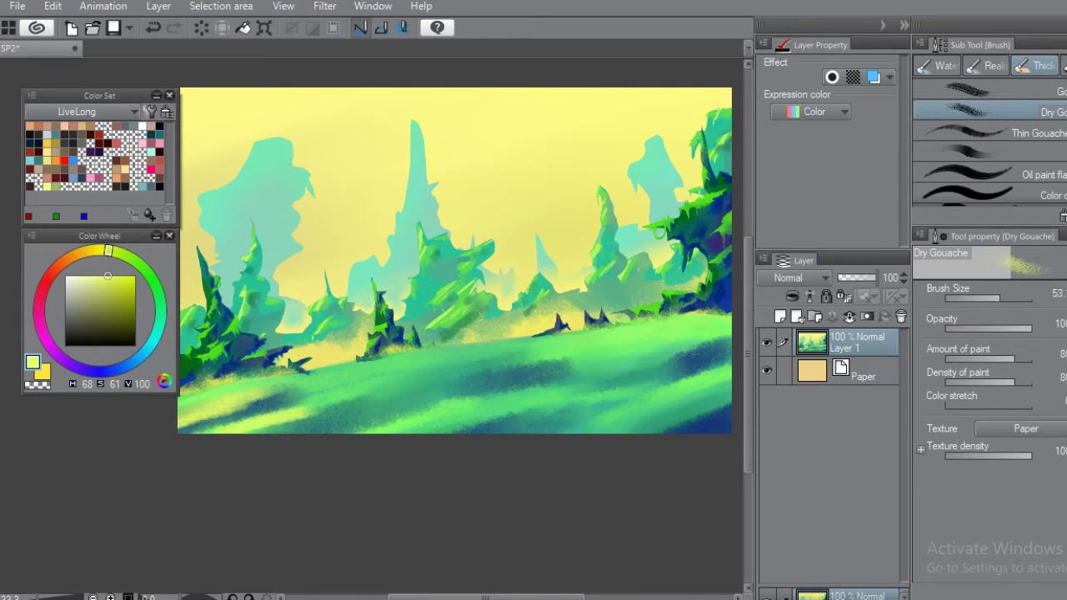
scroll(578, 285, "down", 2)
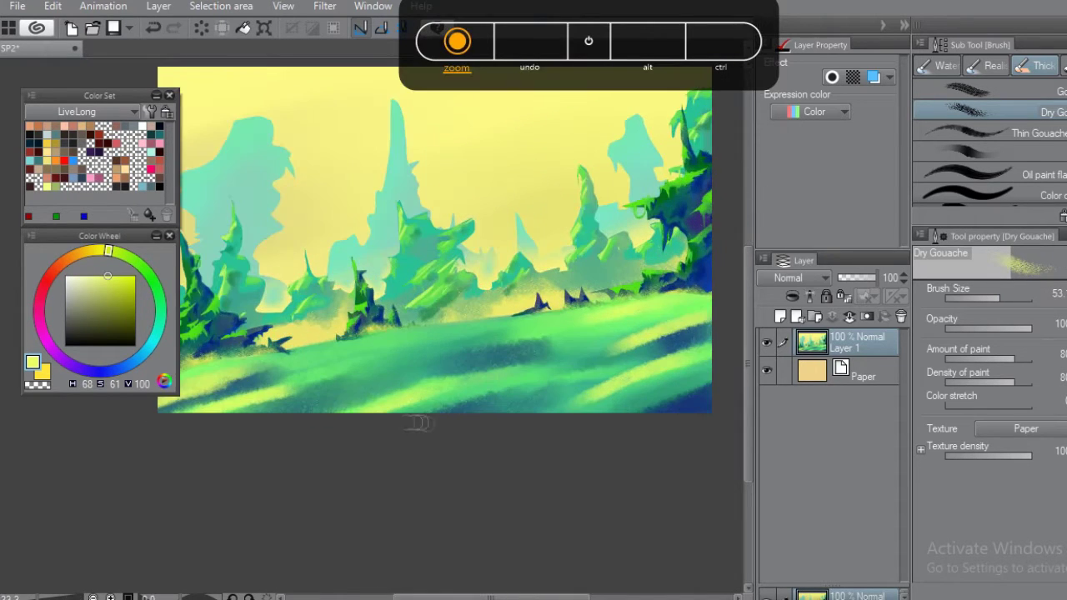
scroll(579, 285, "up", 2)
Add a new layer above the painting and ready the Mapping pen with a near-black blue (H 220, S 100, V 9).
key("ctrl+shift+n")
key("p")
key("ctrl+z")
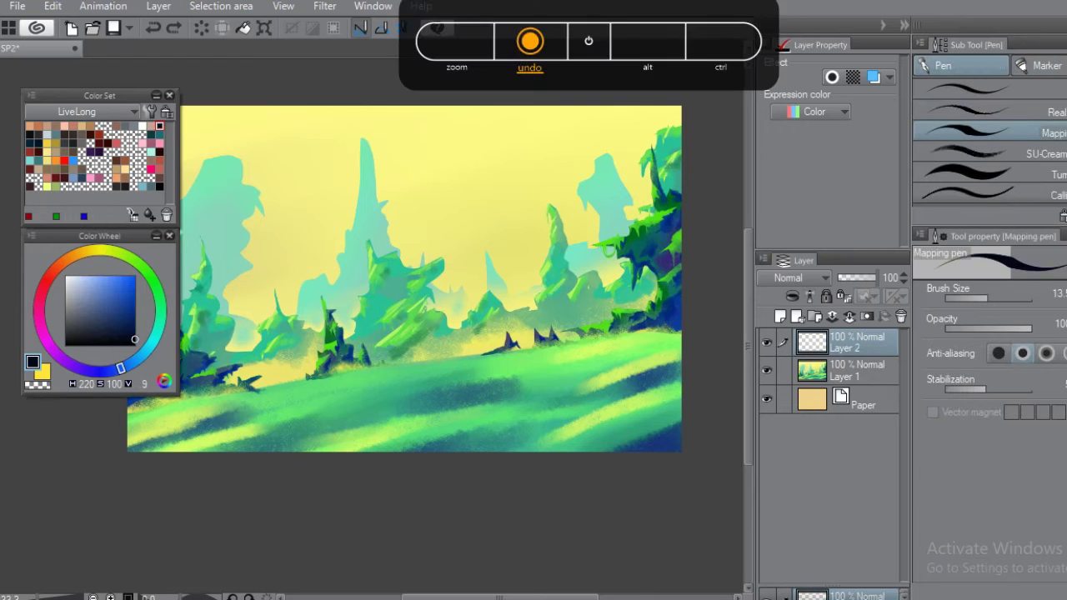
mouse_move(510, 294)
left_mouse_down()
mouse_move(562, 311)
mouse_move(536, 317)
mouse_move(655, 451)
left_mouse_up()
scroll(579, 285, "down", 2)
scroll(578, 285, "up", 2)
scroll(579, 285, "down", 2)
scroll(579, 285, "up", 2)
left_click_drag(575, 347, 547, 391)
left_click_drag(602, 440, 567, 474)
left_click_drag(616, 331, 597, 351)
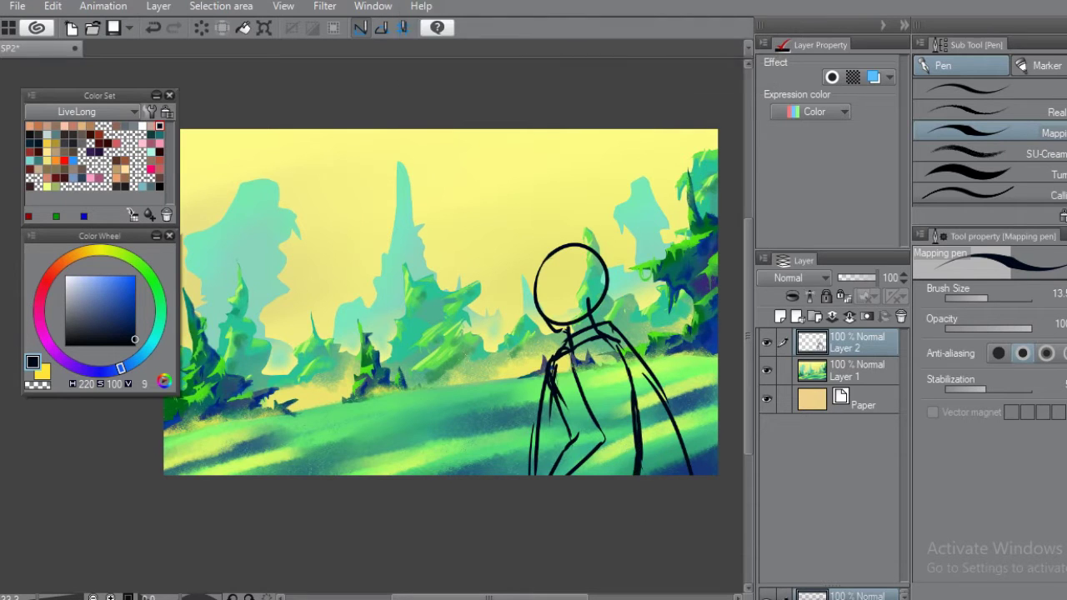
scroll(441, 302, "right", 1)
key("e")
key("ctrl+z")
scroll(511, 402, "down", 2)
left_click_drag(567, 250, 595, 470)
Draw two small near-black silhouettes with the Mapping pen on the hill's lower right, one standing figure and a shorter one beside it.
key("p")
scroll(519, 293, "up", 2)
scroll(519, 294, "up", 1)
mouse_move(538, 310)
left_mouse_down()
mouse_move(547, 300)
mouse_move(542, 383)
left_mouse_up()
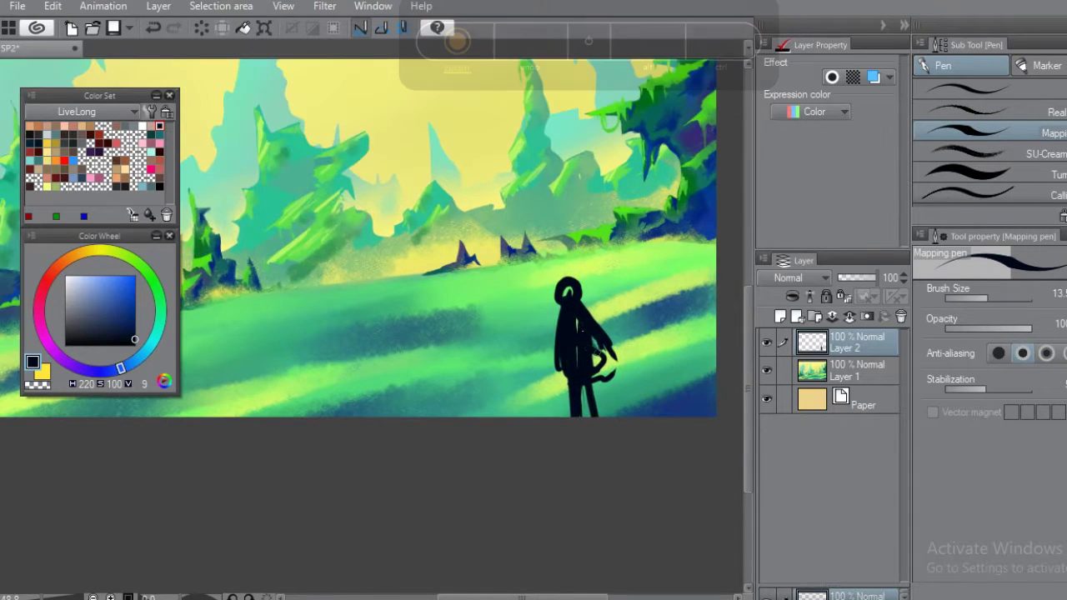
scroll(560, 357, "down", 1)
scroll(560, 357, "up", 1)
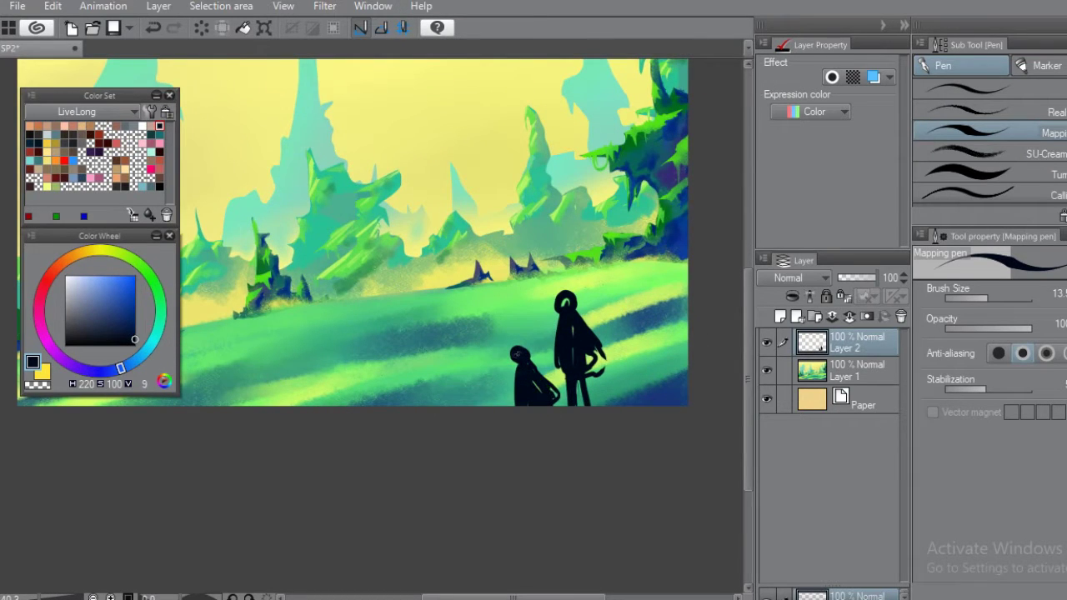
scroll(514, 356, "down", 1)
scroll(433, 400, "up", 2)
Paint light green (H 87, S 59, V 98) Gouache streaks across the hill on Layer 1.
key("alt+bracketleft")
key("b")
scroll(389, 446, "up", 1)
scroll(371, 247, "right", 3)
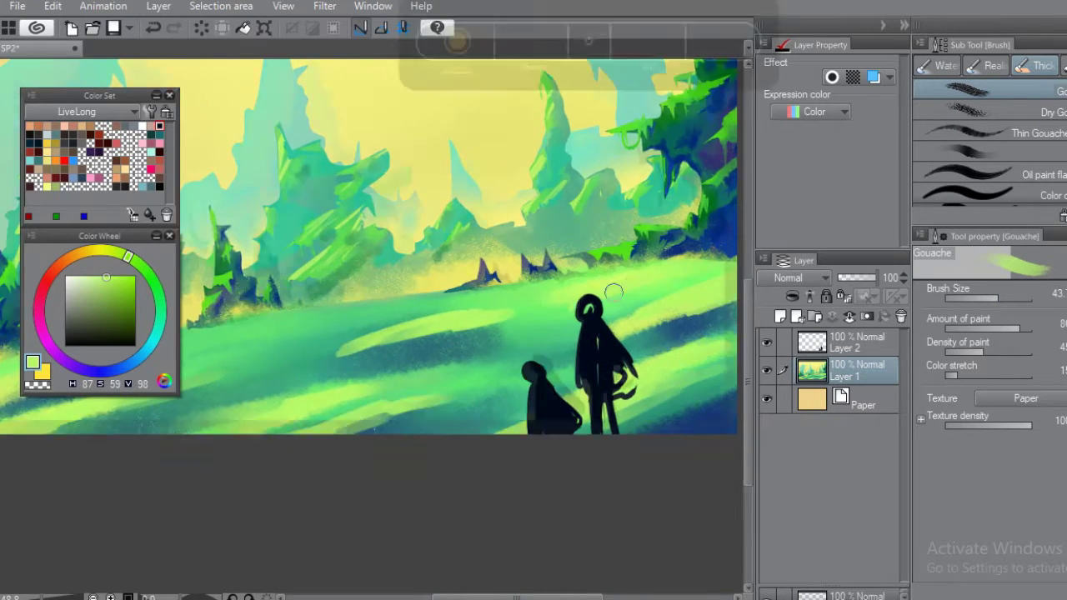
scroll(372, 247, "down", 1)
scroll(370, 324, "down", 2)
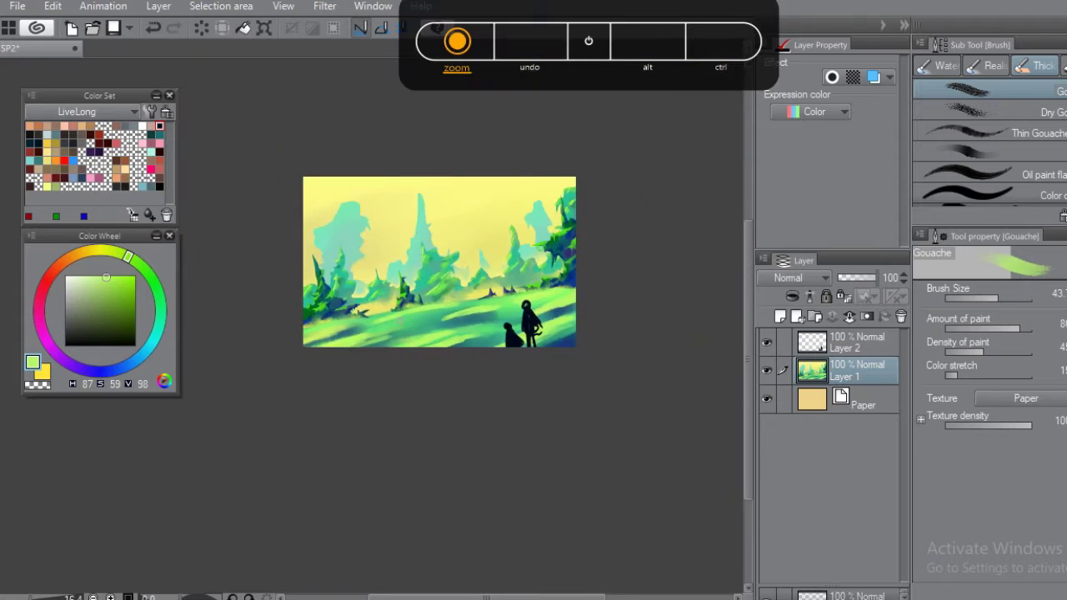
scroll(371, 324, "up", 1)
Haze the sky and distant trees with a large Soft airbrush in pale yellow (H 50, S 40, V 100).
key("b")
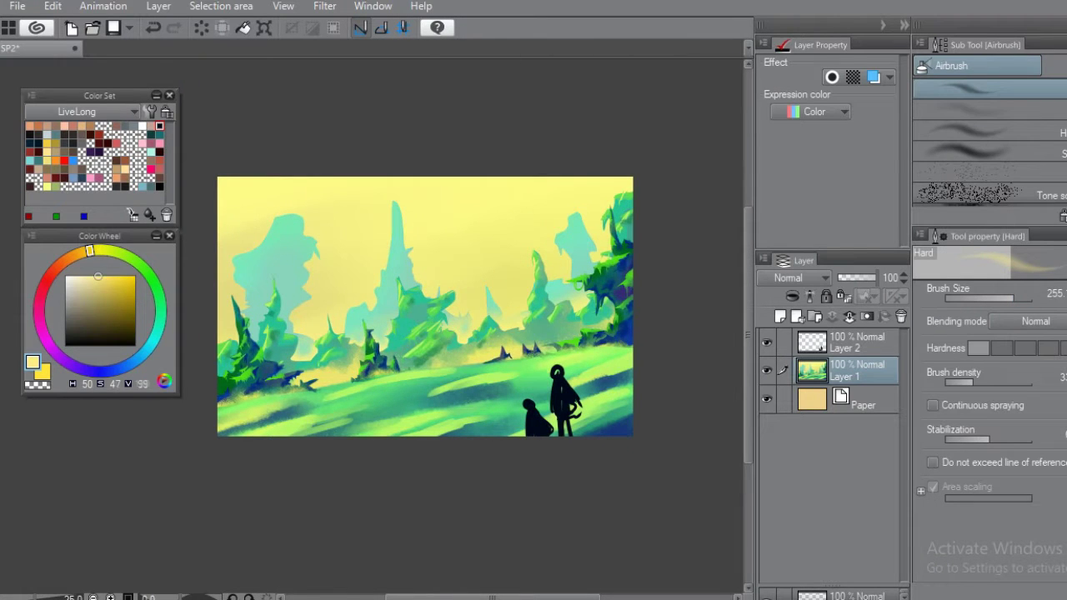
left_click(988, 109)
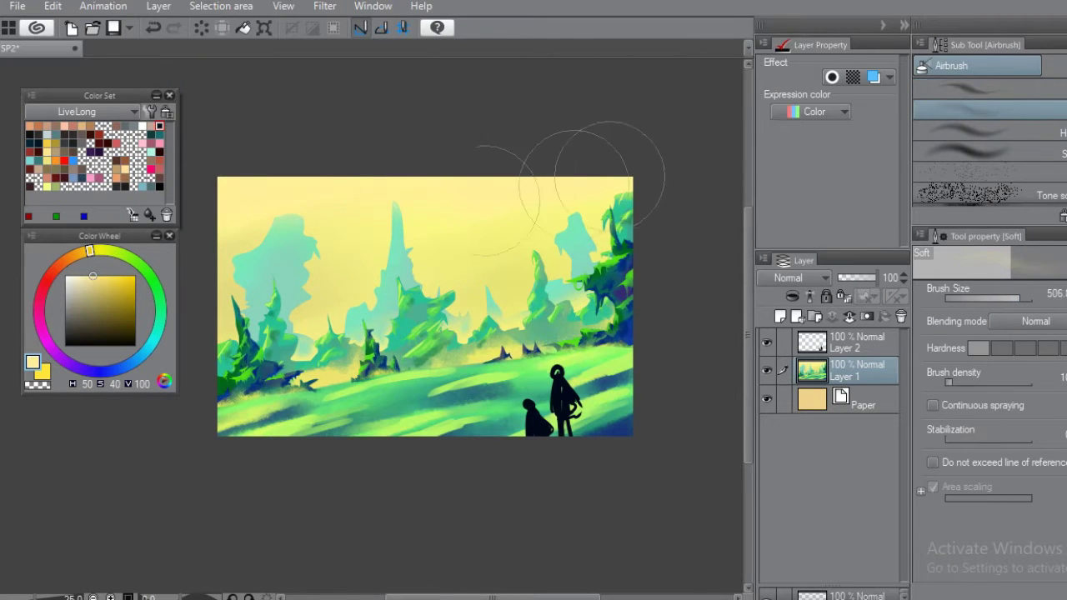
scroll(634, 166, "down", 2)
scroll(584, 166, "up", 2)
scroll(641, 160, "down", 1)
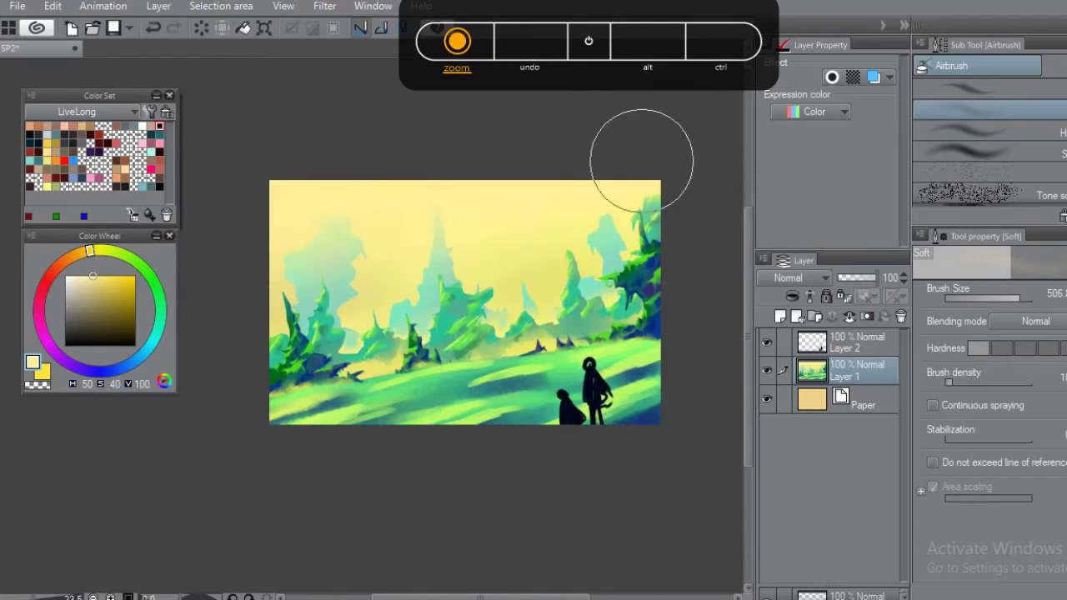
scroll(641, 160, "up", 1)
Lasso jagged, slanted cloud shapes across the upper sky.
key("b")
key("m")
scroll(641, 160, "up", 1)
left_click_drag(536, 211, 570, 192)
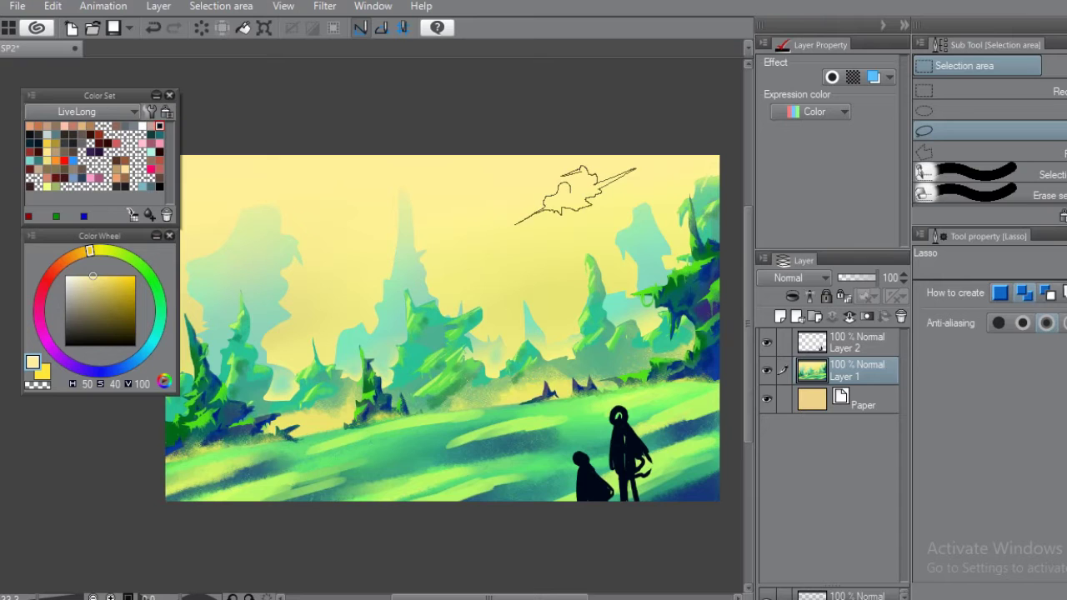
left_click_drag(636, 169, 535, 212)
left_click_drag(533, 250, 663, 302)
mouse_move(357, 219)
left_mouse_down()
mouse_move(278, 236)
mouse_move(304, 286)
left_mouse_up()
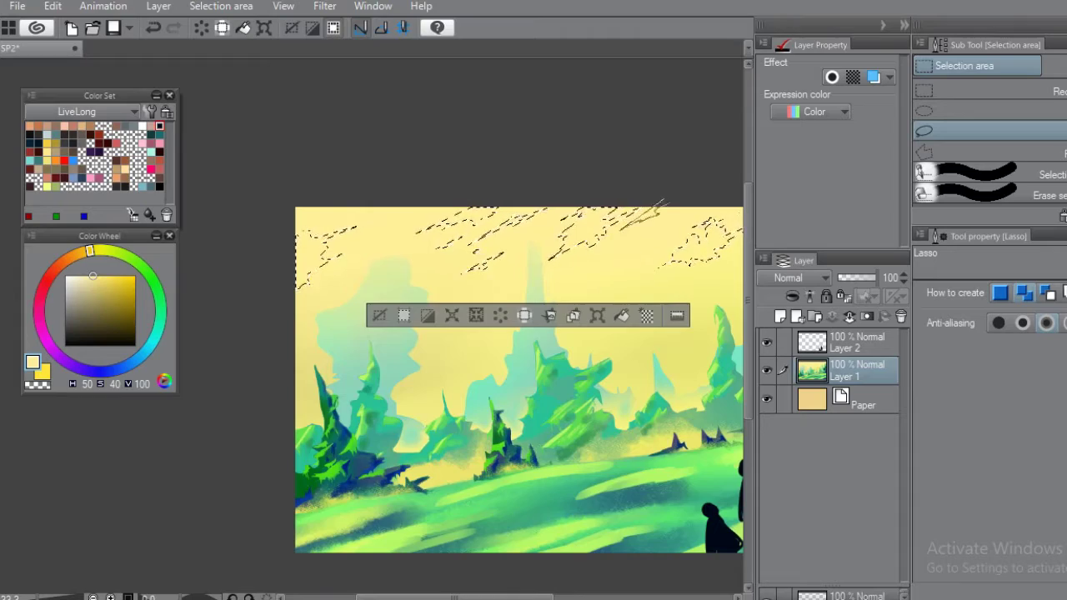
Add smaller lassoed cloud wisps lower in the sky, around the distant treetops, to the selection.
scroll(519, 380, "down", 2)
scroll(518, 379, "down", 2)
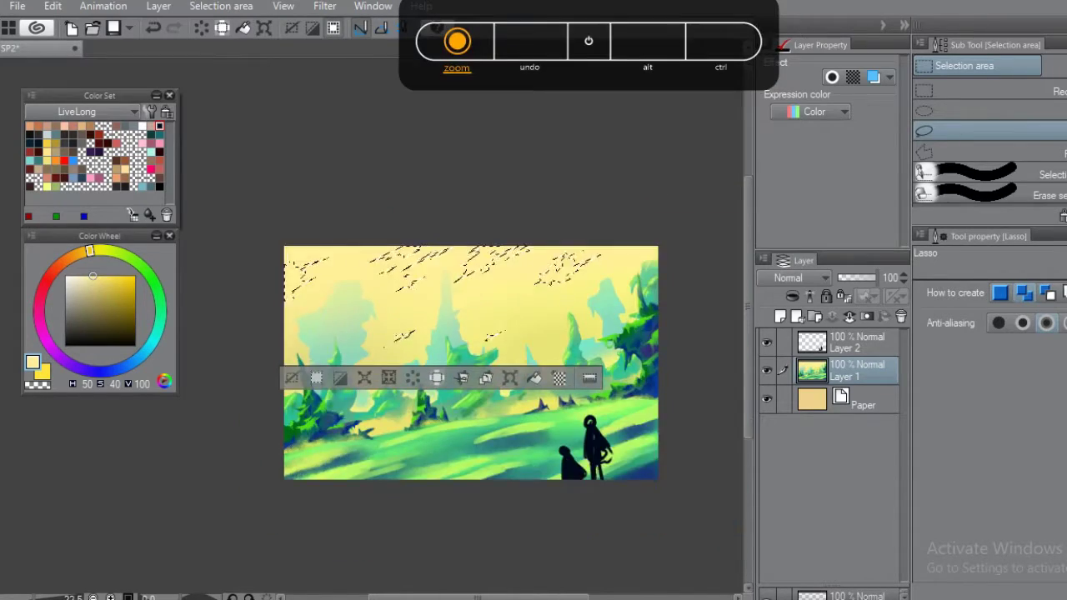
scroll(396, 374, "up", 2)
scroll(396, 374, "down", 2)
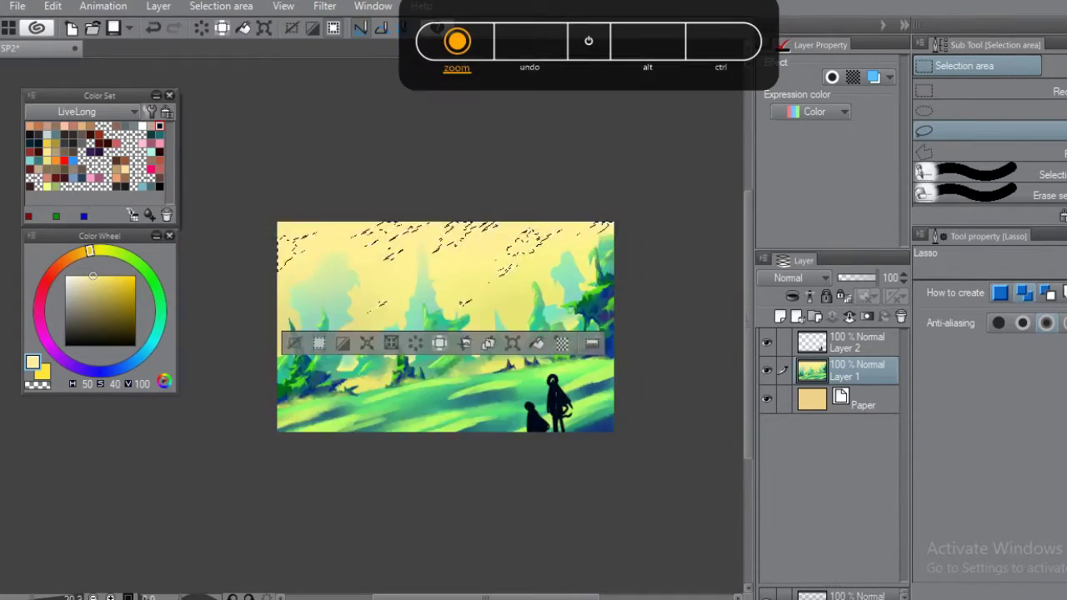
scroll(396, 374, "up", 1)
scroll(467, 334, "down", 1)
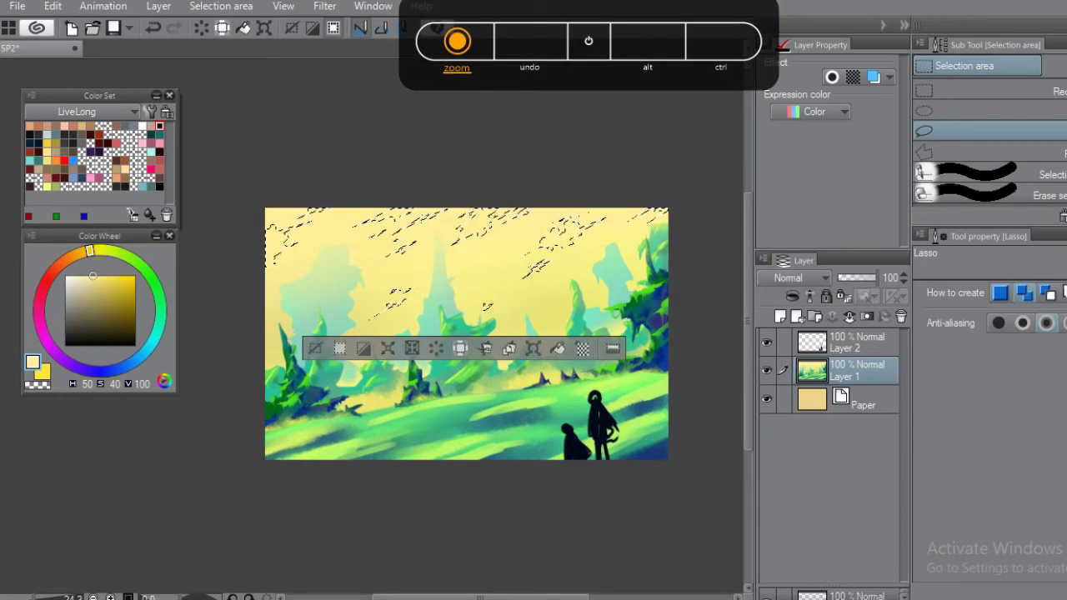
Brush peach (H 24, S 40, V 100) into the selected cloud shapes with Running color edge watercolor.
key("b")
key("period")
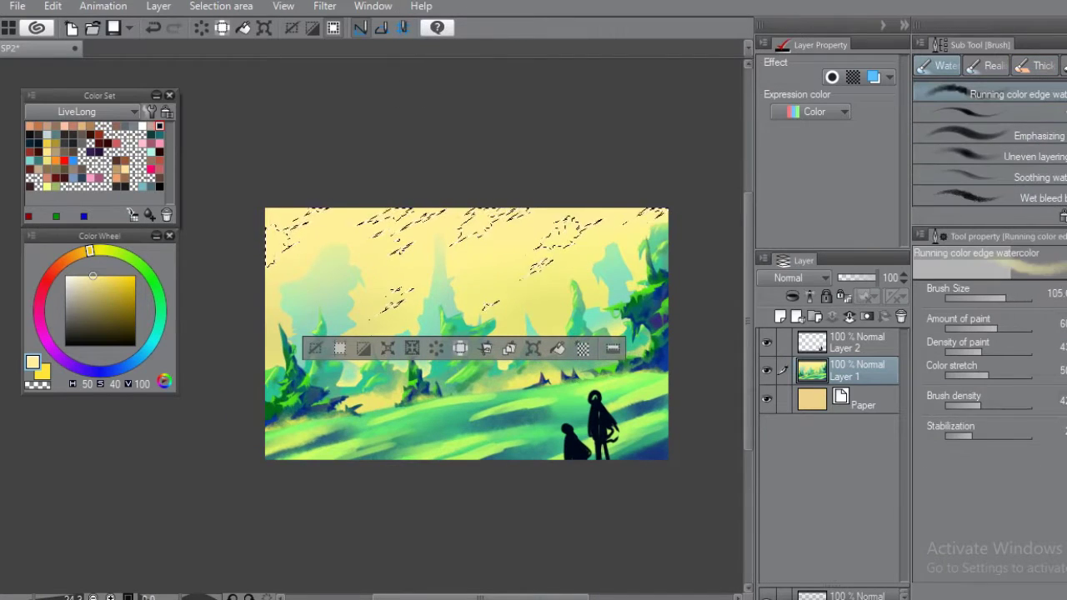
scroll(370, 322, "up", 1)
scroll(572, 279, "down", 1)
left_click_drag(311, 268, 298, 260)
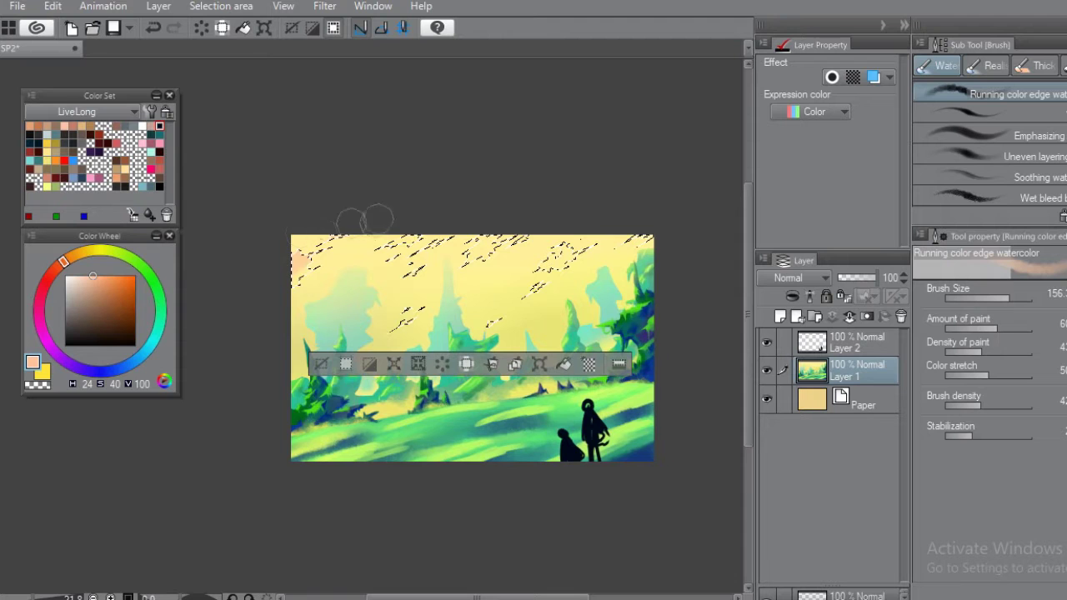
Brush white (H 24, S 0, V 100) over the selected clouds, clear the selection and undo the last stray change.
left_click(296, 257, "alt")
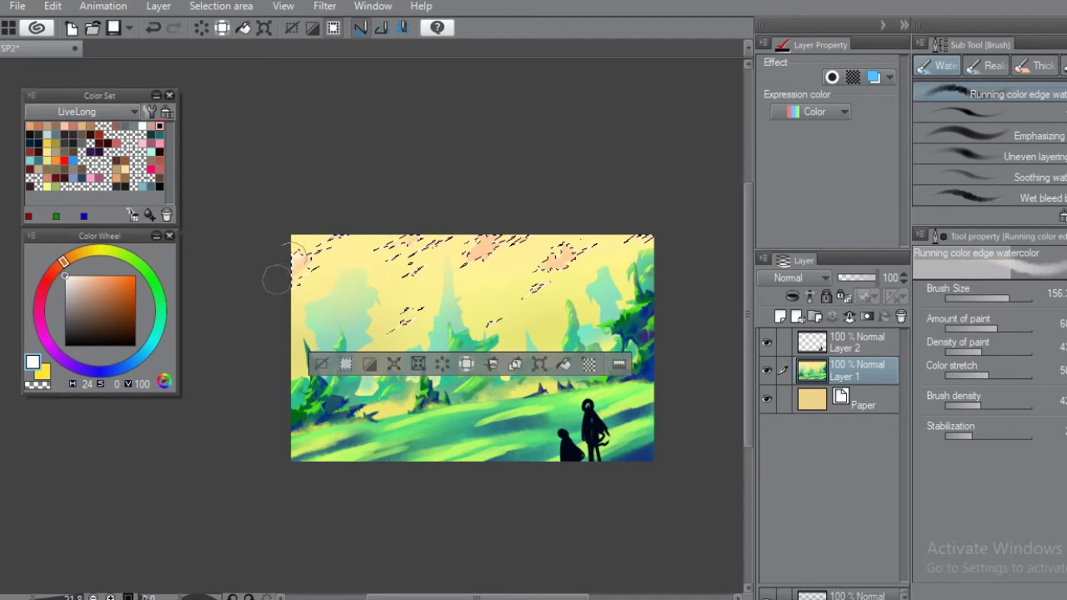
scroll(423, 281, "down", 1)
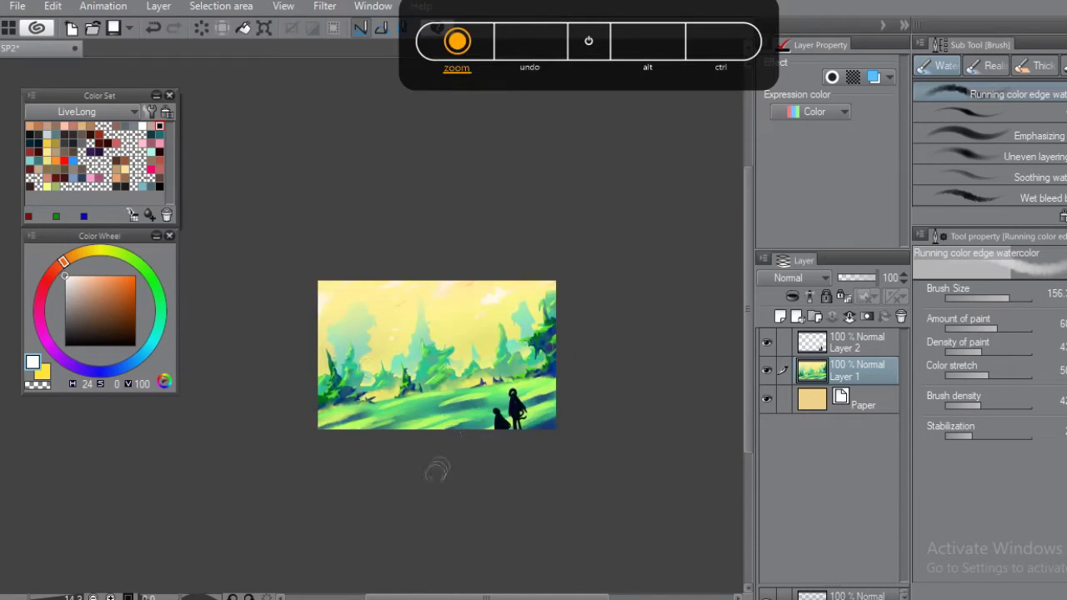
scroll(422, 281, "up", 2)
key("ctrl+z")
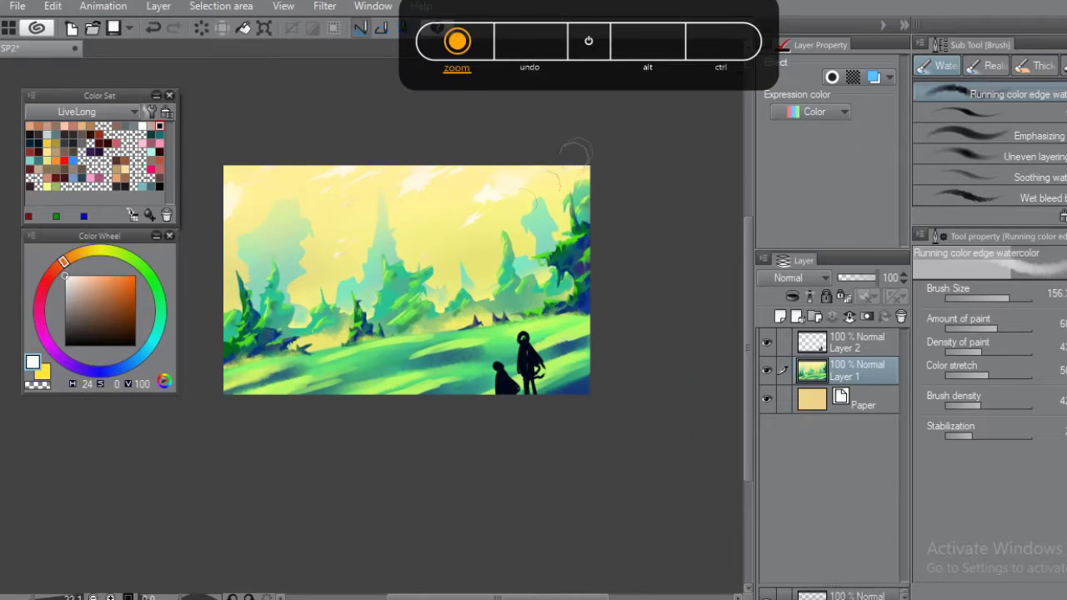
Paint loose, soft white wisps across the middle of the sky with a smaller watercolor brush.
scroll(468, 182, "up", 2)
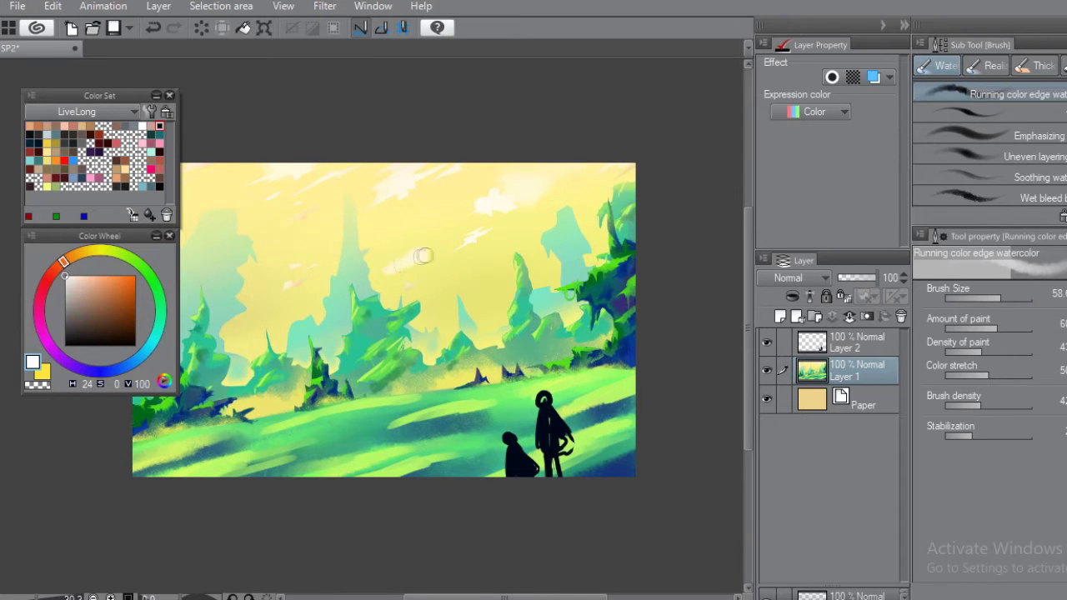
scroll(518, 239, "down", 3)
scroll(612, 165, "down", 1)
scroll(407, 178, "up", 1)
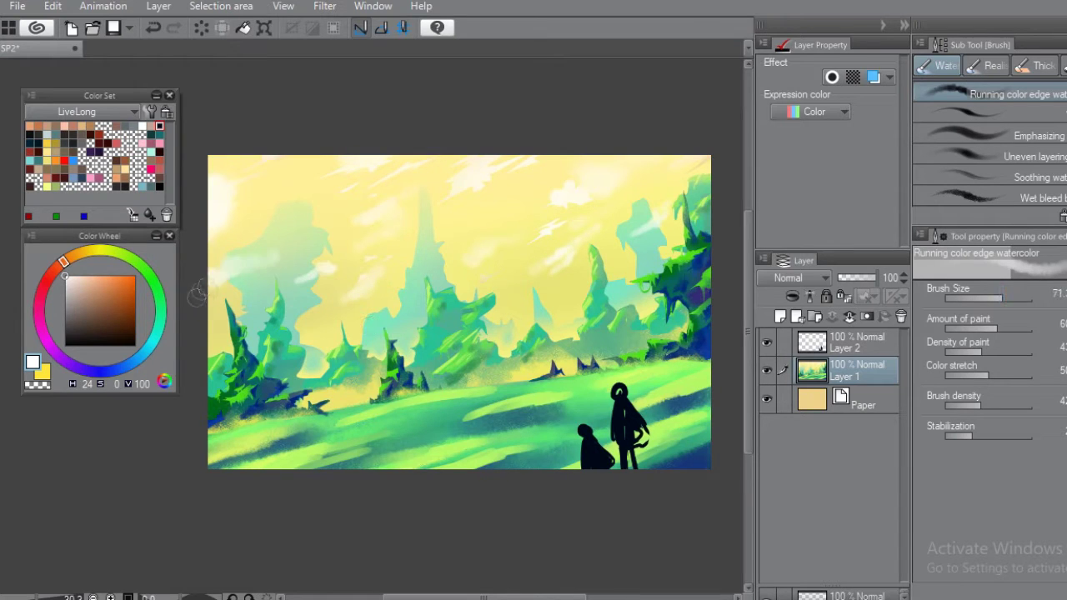
Lasso more slanted cloud wisps at the sky's edges and above the treeline, brush them white and clear the selection.
key("m")
mouse_move(220, 272)
left_mouse_down()
mouse_move(254, 278)
mouse_move(207, 302)
left_mouse_up()
left_click_drag(621, 260, 515, 315)
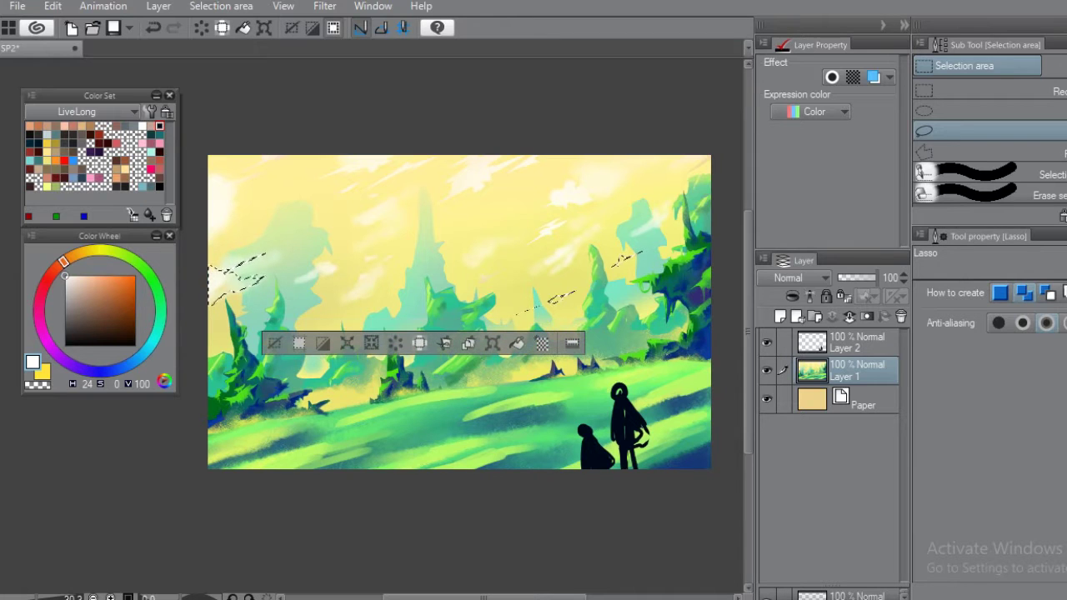
left_click_drag(727, 177, 719, 162)
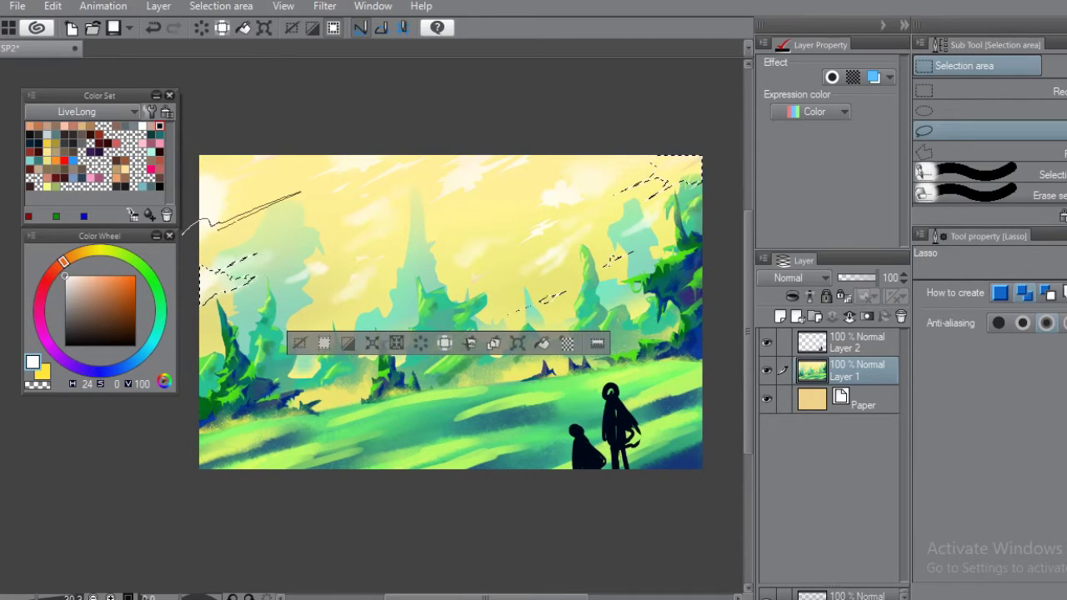
key("b")
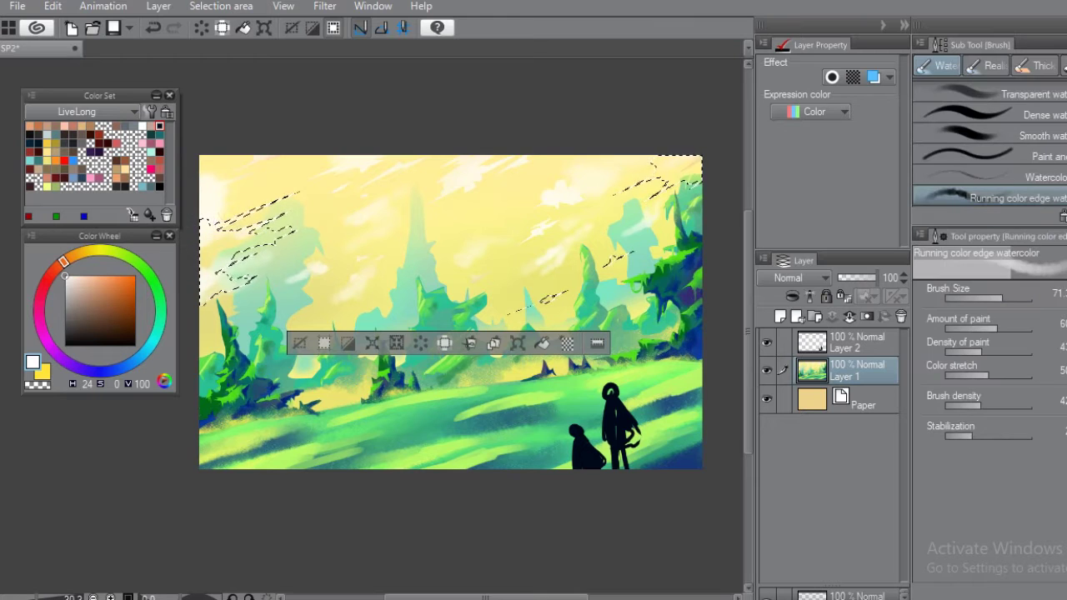
key("ctrl+d")
scroll(405, 226, "down", 2)
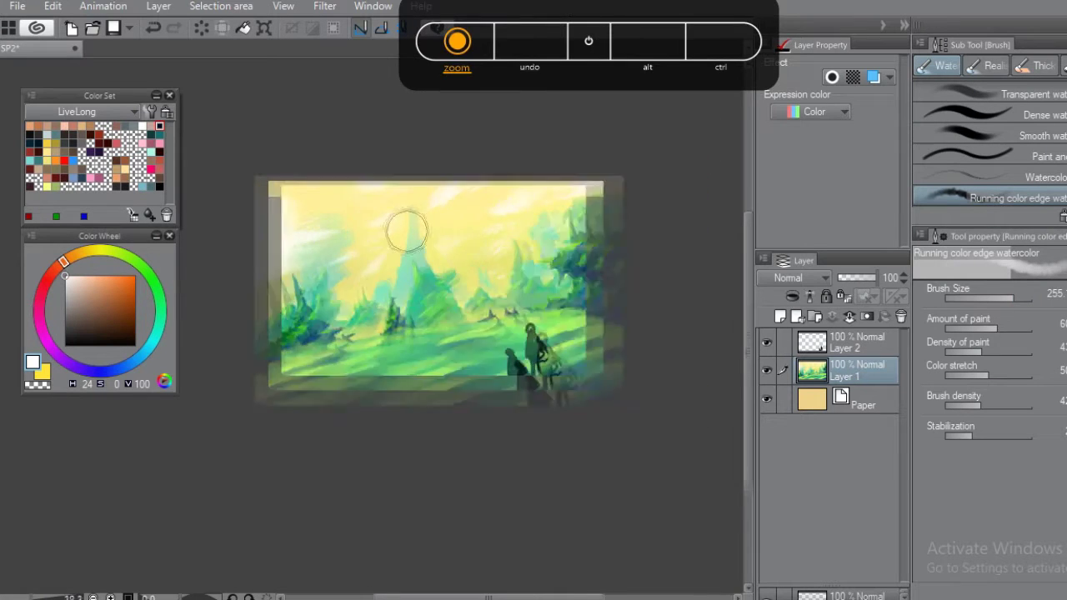
Paint mid-green (H 150, S 65, V 75) Gouache strokes over the hill's light streaks and soften them with the Blend brush.
scroll(473, 205, "up", 4)
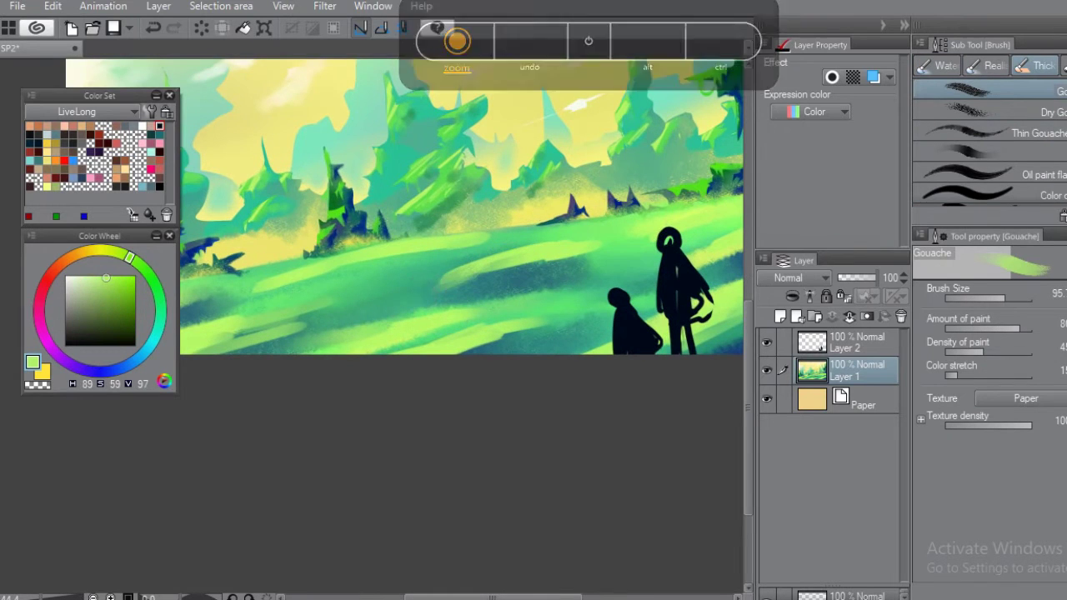
left_click(384, 263, "alt")
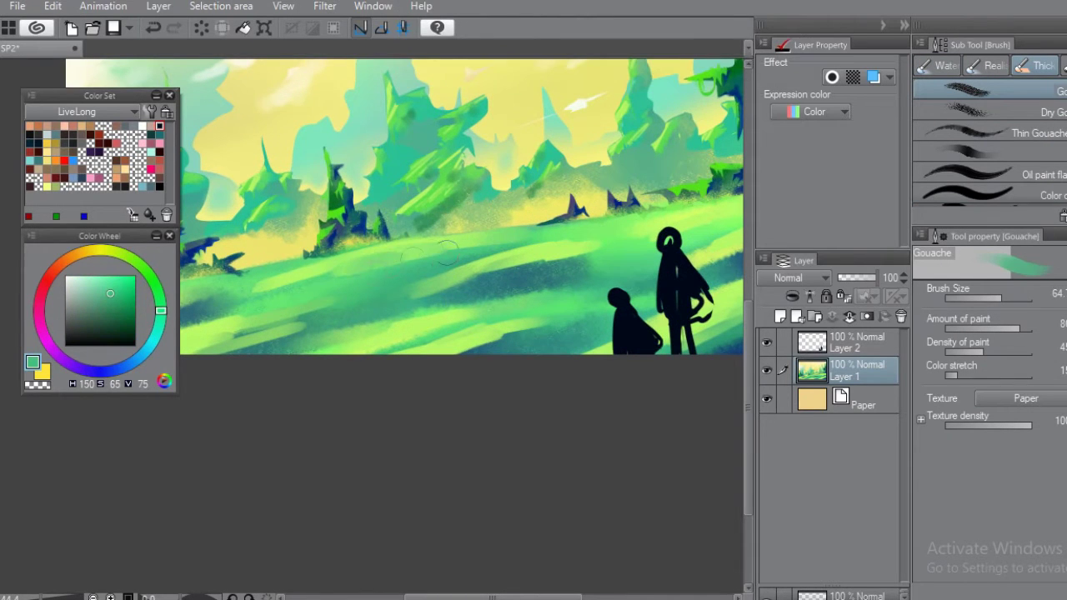
scroll(384, 251, "down", 3)
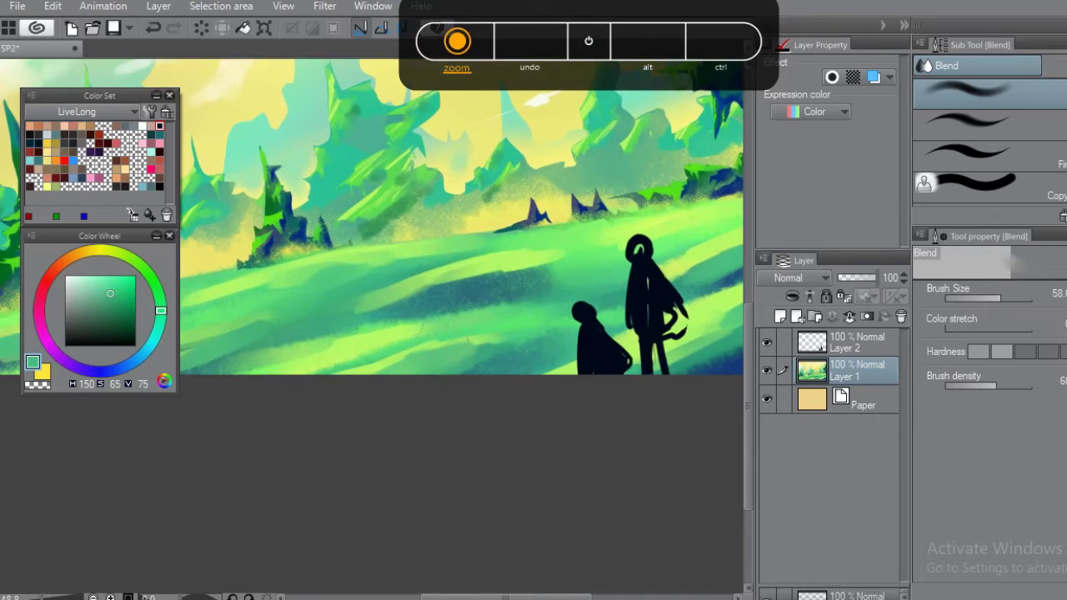
scroll(284, 305, "down", 3)
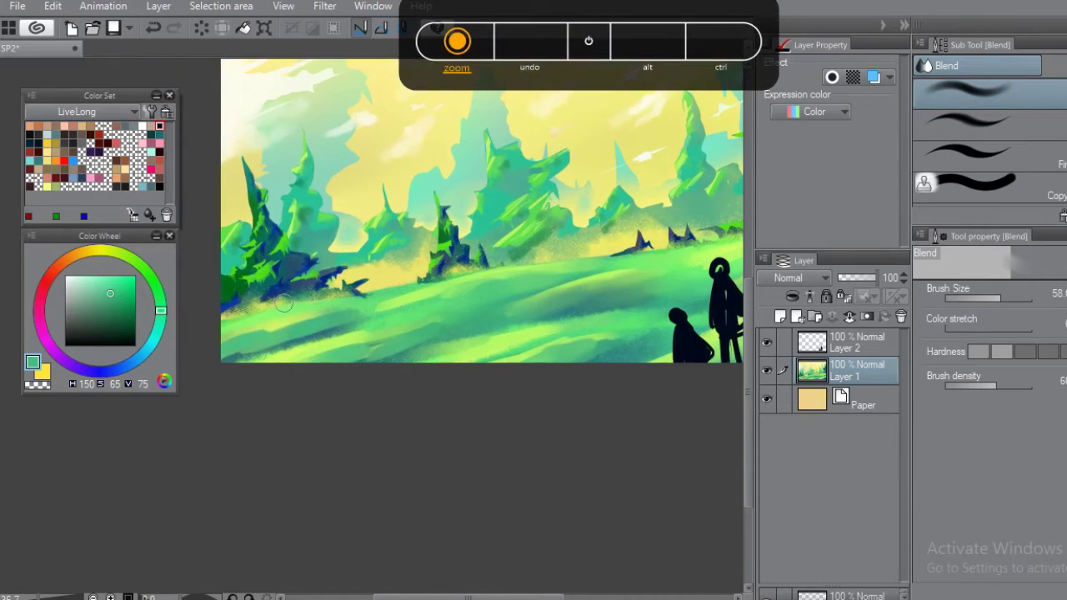
scroll(482, 210, "down", 3)
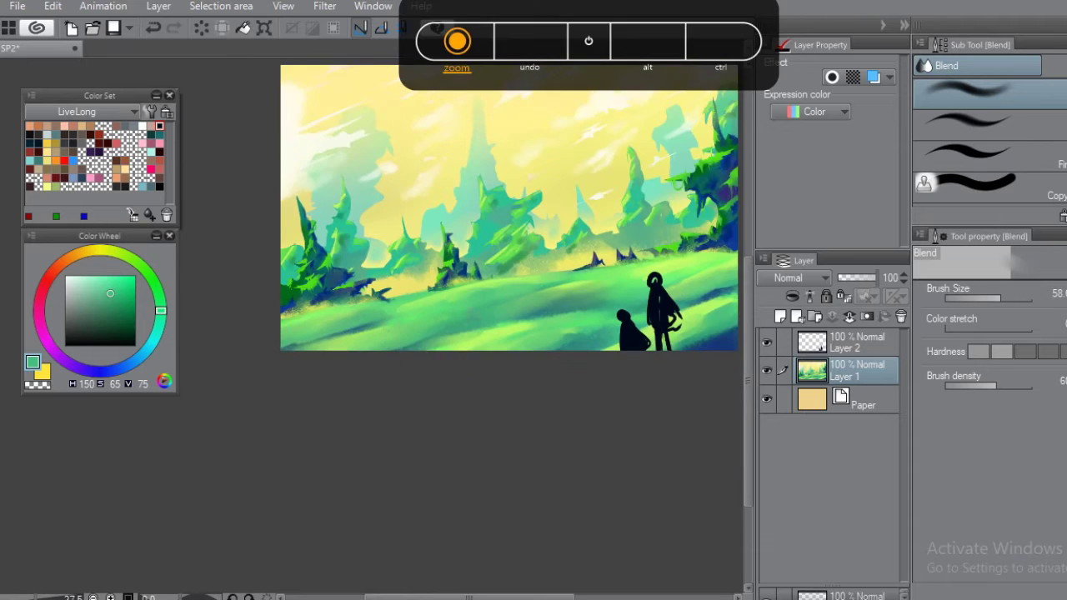
Paint leafy green tufts along the hill's light streaks with the 雑木ブラシ 11 vegetation brush, using greens sampled from the grass.
scroll(482, 210, "up", 4)
key("b")
key("b")
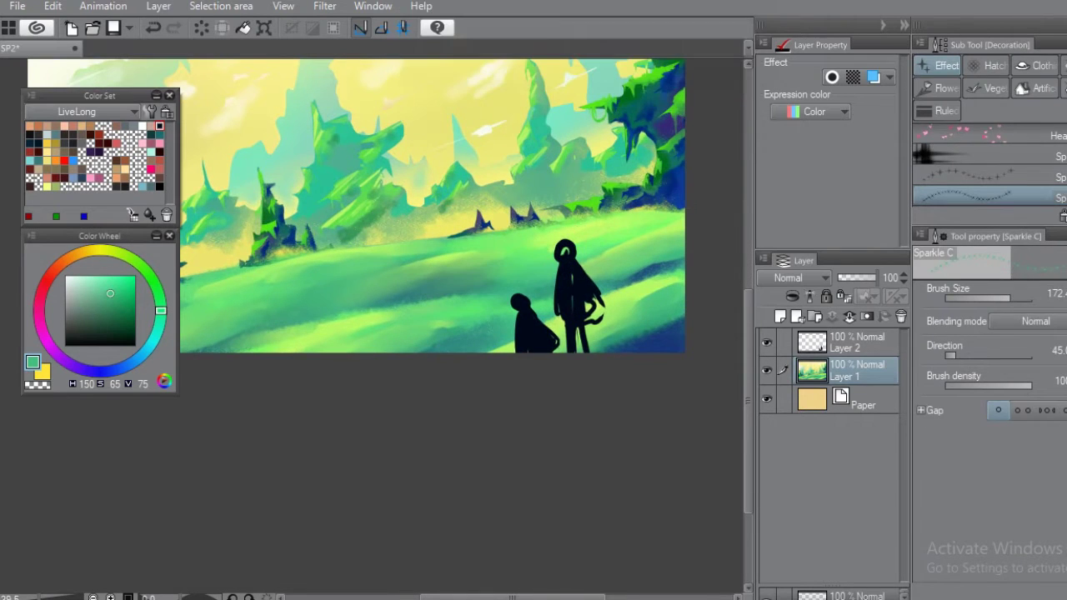
key("b")
scroll(370, 325, "up", 2)
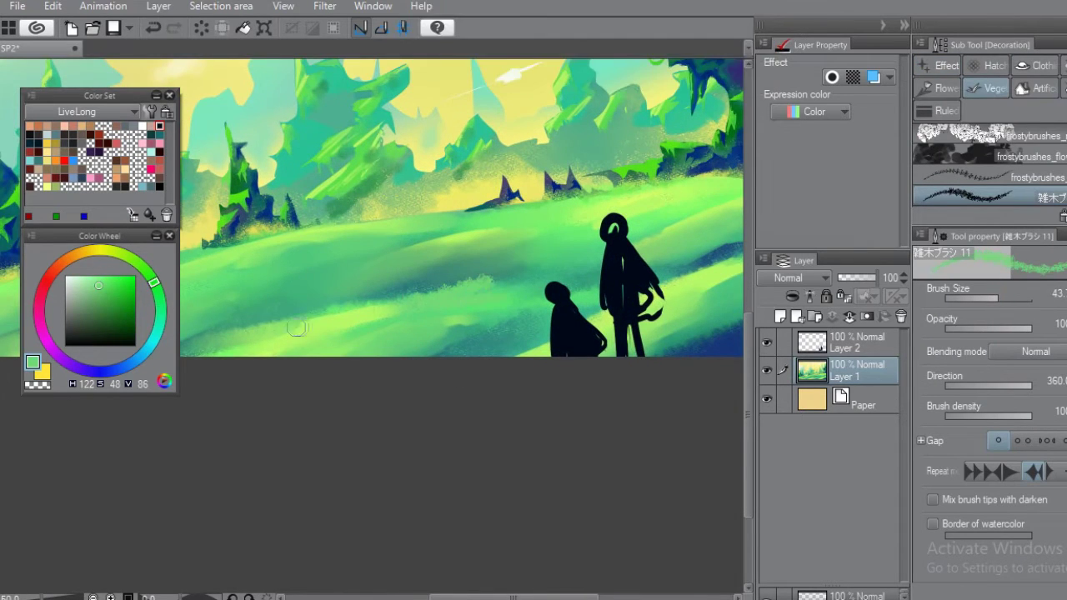
scroll(371, 325, "down", 2)
scroll(317, 334, "up", 1)
left_click(408, 266, "alt")
left_click(372, 283, "alt")
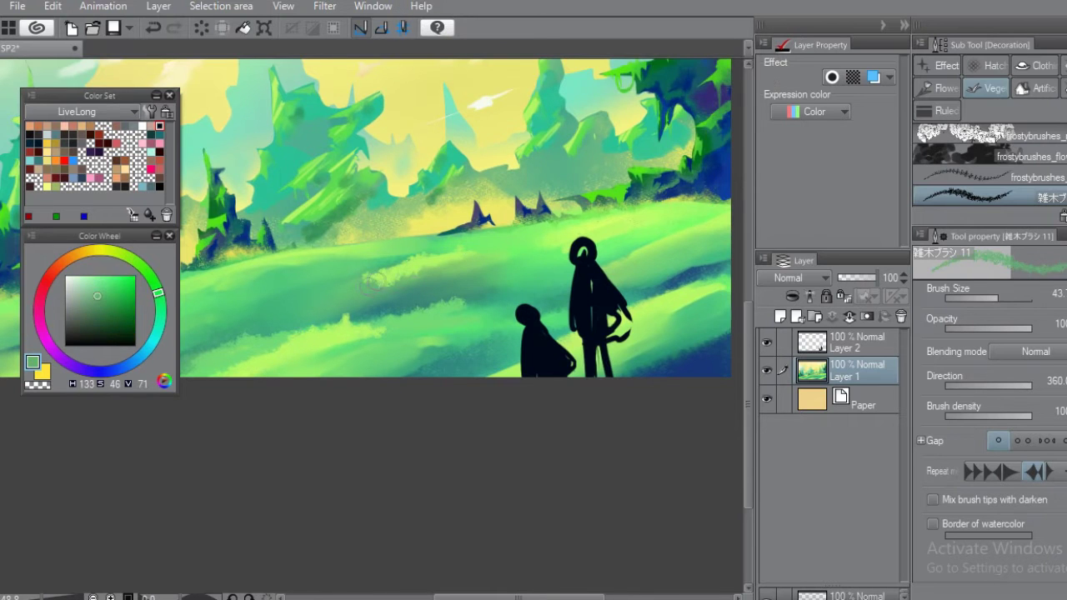
Paint a dark teal bush on the hill below the left treeline with 雑木ブラシ 11 and a reduced 雑木ブラシ 10.
left_click(689, 235, "alt")
scroll(688, 235, "up", 2)
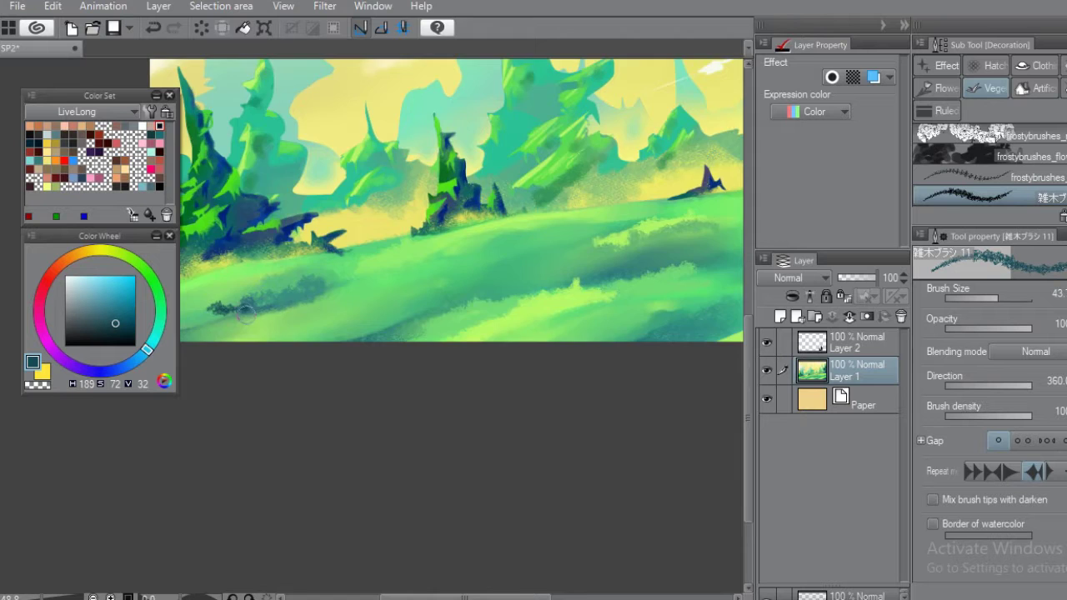
scroll(244, 313, "down", 2)
scroll(244, 313, "up", 3)
left_click(346, 270, "alt")
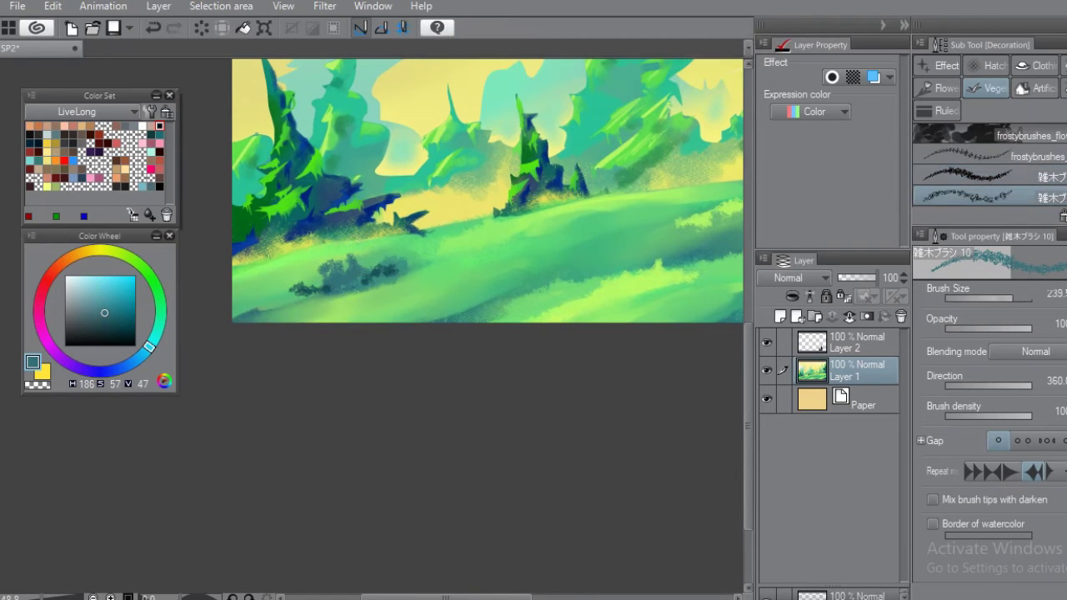
key("bracketleft")
key("bracketleft")
key("bracketleft")
left_click_drag(300, 279, 367, 267)
left_click(331, 277, "alt")
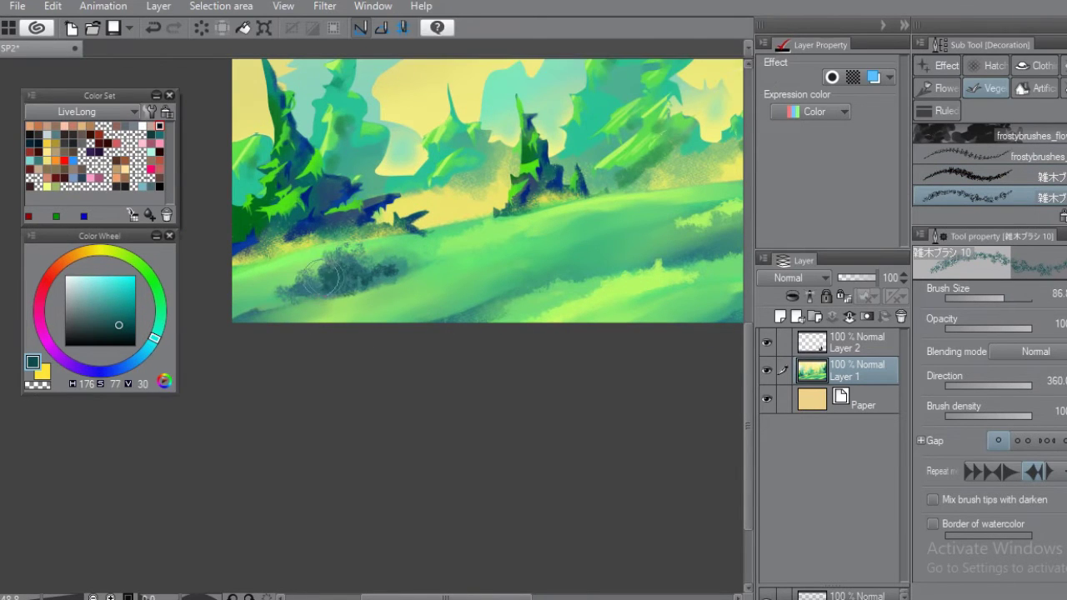
Undo the recent bush and foliage strokes and redo them to compare the hill with and without them.
key("ctrl+z")
key("ctrl+z")
key("ctrl+z")
key("ctrl+z")
key("ctrl+z")
key("ctrl+z")
key("ctrl+z")
key("ctrl+z")
key("ctrl+y")
key("ctrl+y")
key("ctrl+y")
key("ctrl+y")
key("ctrl+y")
key("ctrl+y")
key("ctrl+y")
key("ctrl+y")
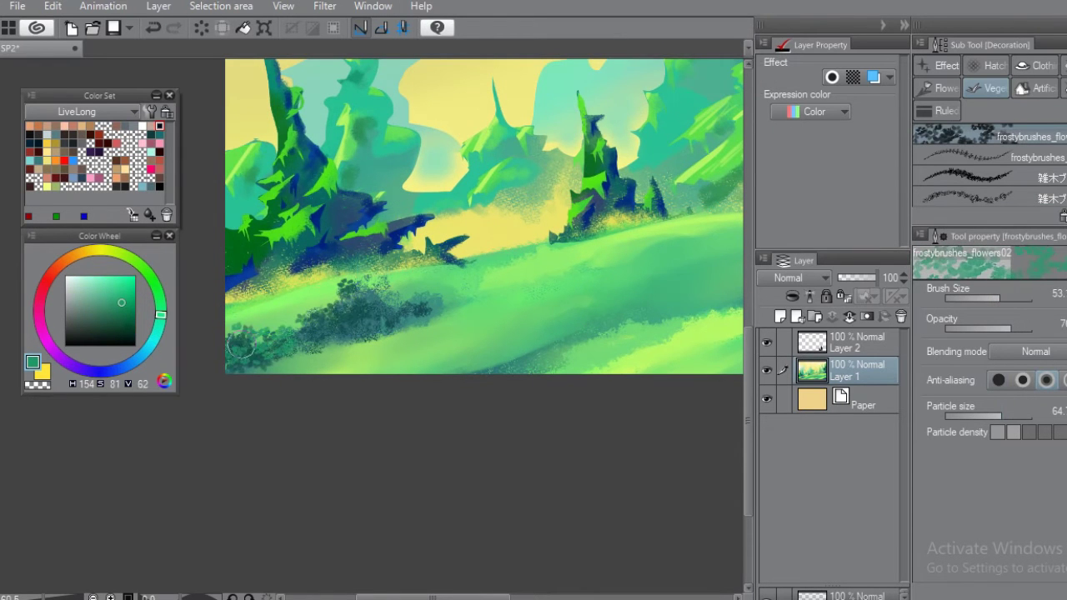
Build up two leafy bushes on the left of the hill with frostybrushes_flowers02 in dark teal, mid green and bright lime.
scroll(484, 217, "up", 3)
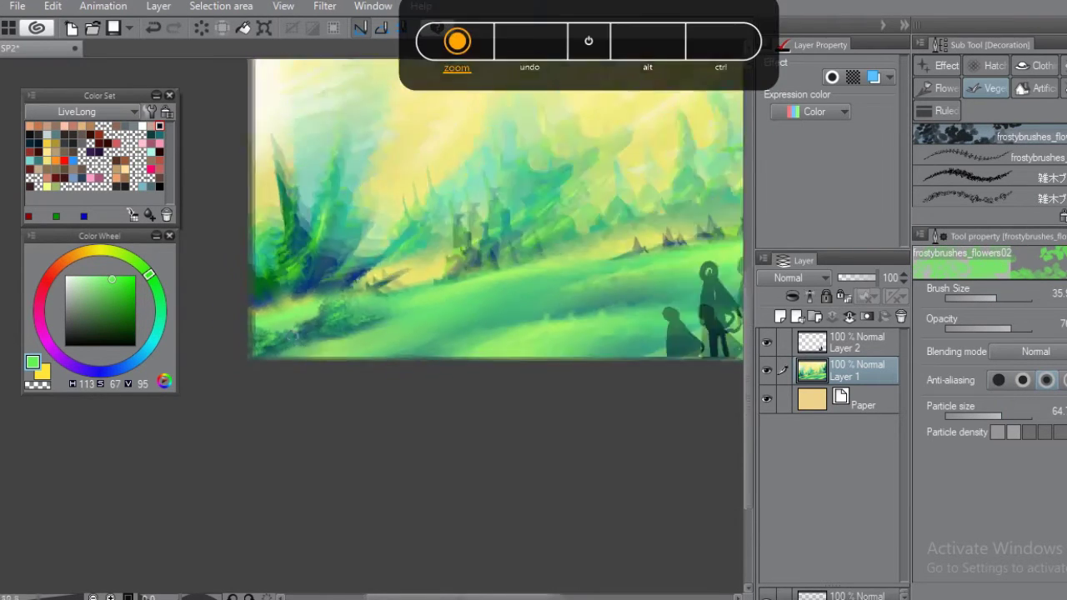
scroll(492, 206, "down", 2)
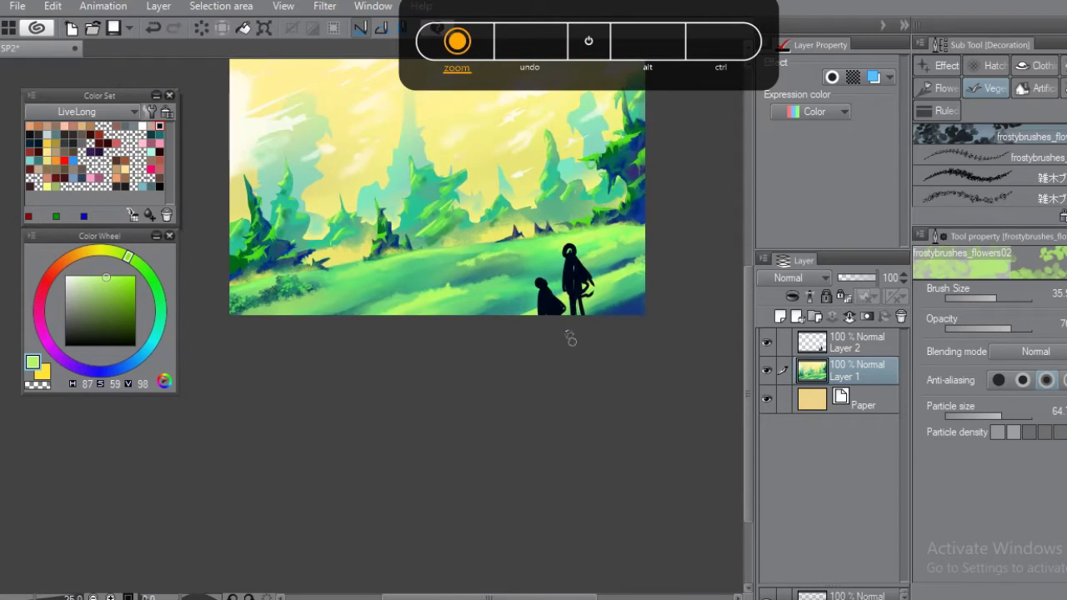
left_click_drag(306, 325, 454, 285)
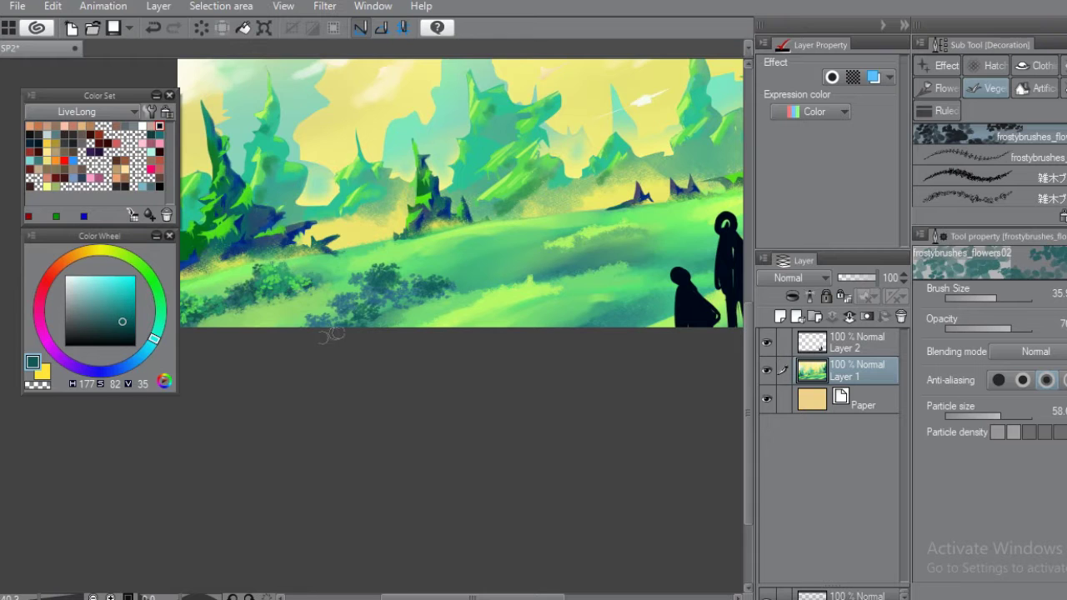
left_click(374, 314, "alt")
left_click(342, 327, "alt")
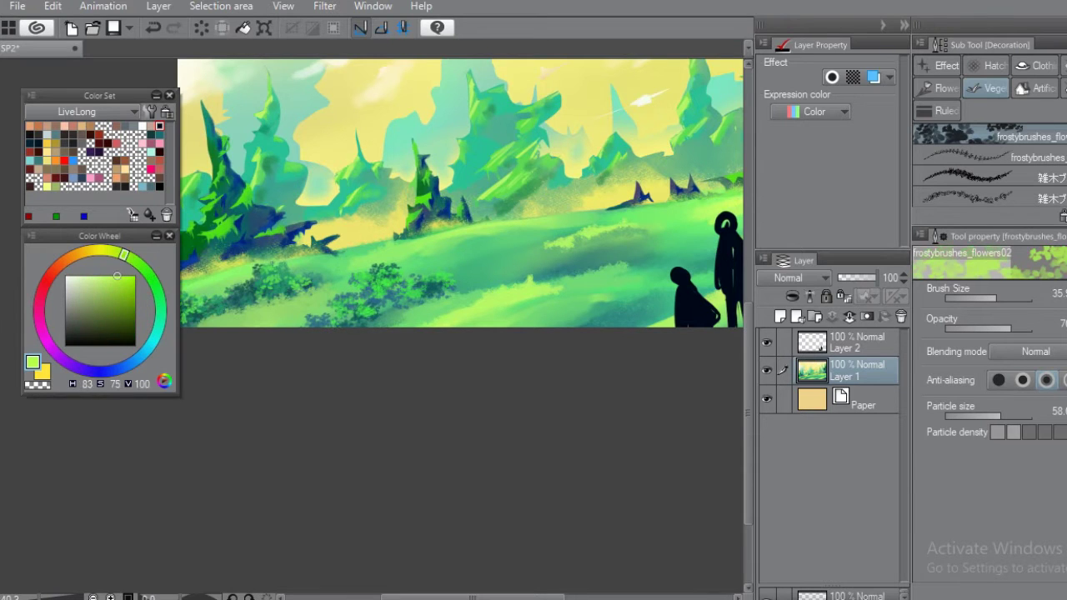
scroll(603, 204, "down", 3)
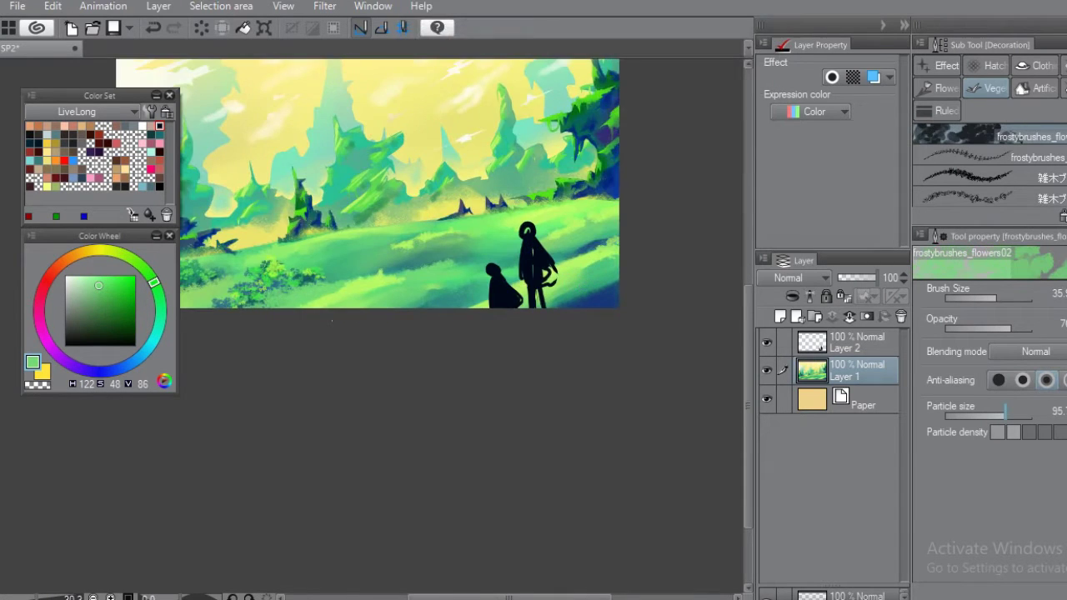
scroll(603, 204, "up", 1)
key("period")
scroll(656, 233, "up", 2)
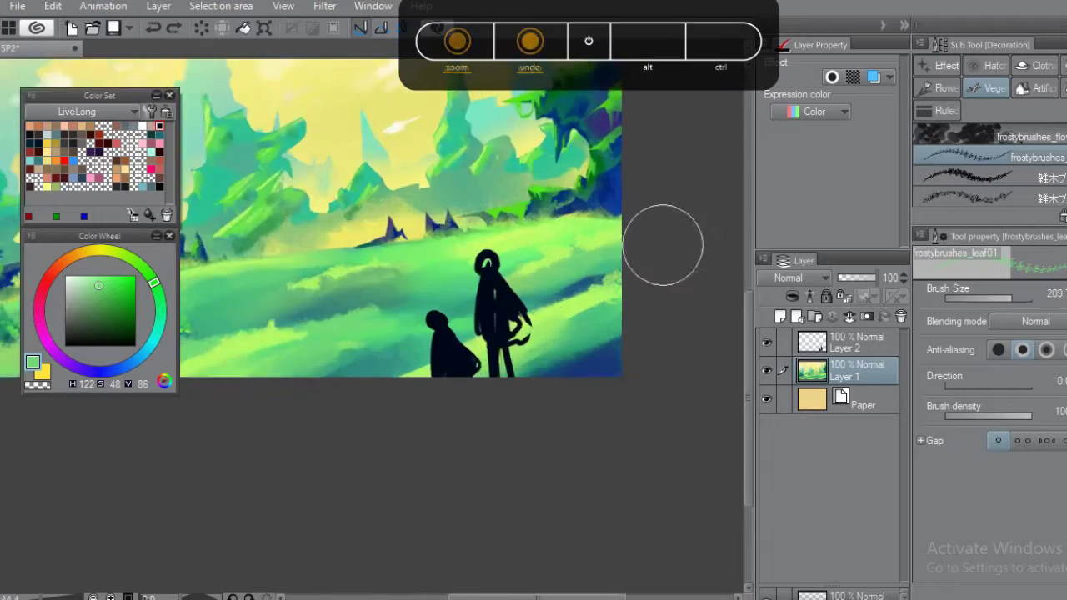
scroll(661, 241, "down", 3)
scroll(660, 108, "up", 3)
key("period")
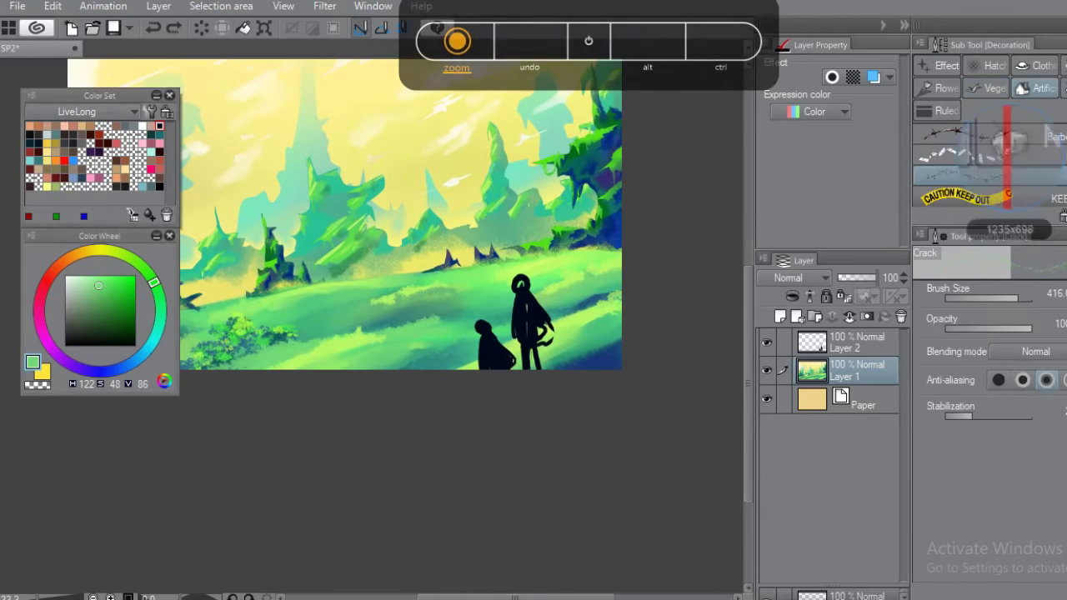
key("period")
key("period")
key("period")
key("period")
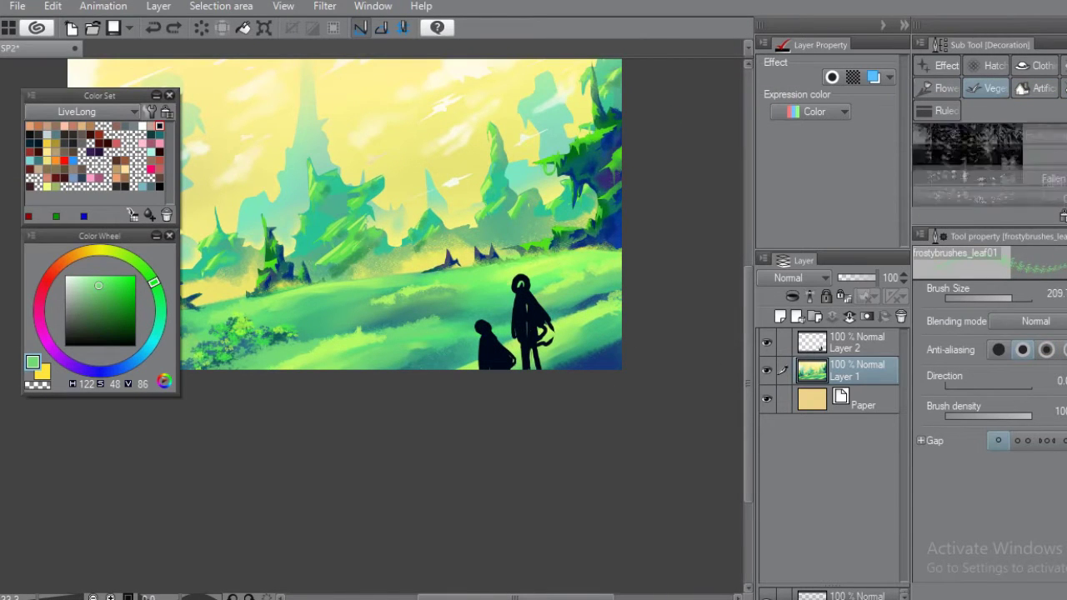
Draw thin lime grass blades along the hill's light streaks and near the two figures with the Grass A brush.
scroll(459, 217, "up", 2)
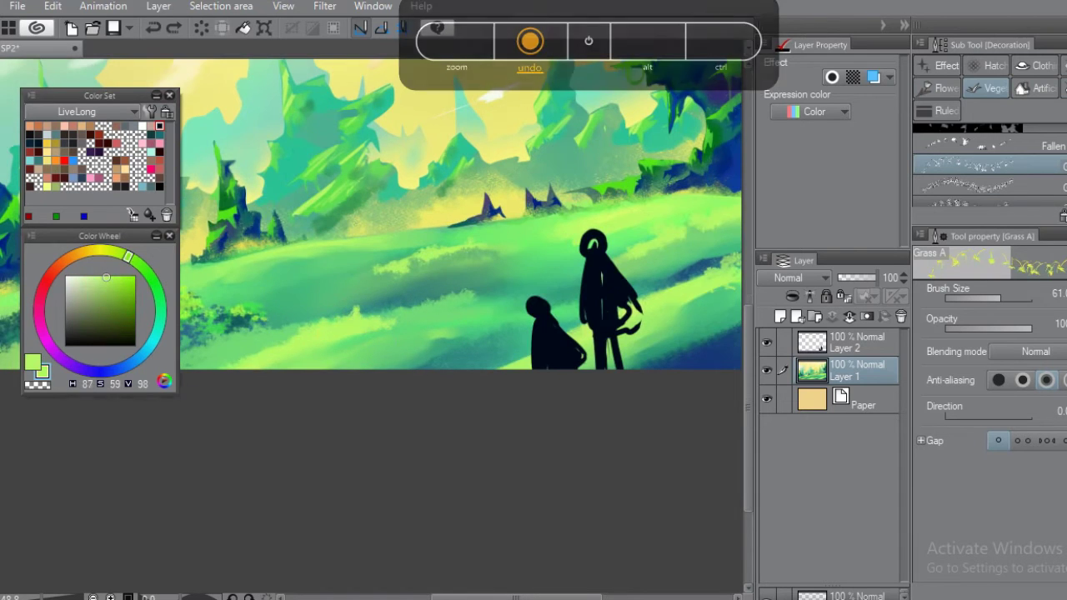
scroll(367, 317, "up", 2)
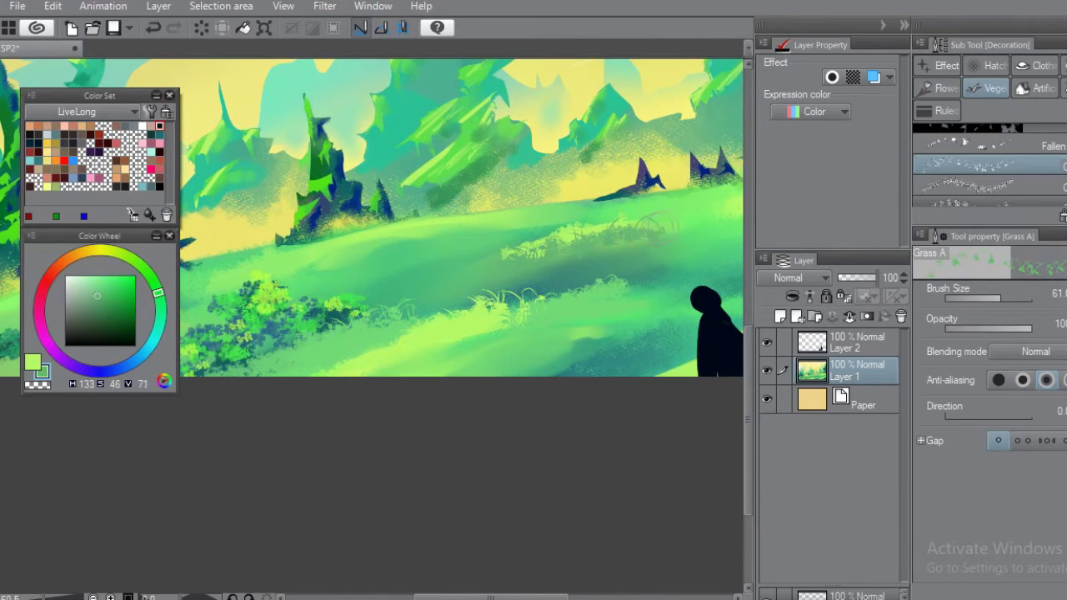
scroll(458, 217, "down", 3)
scroll(458, 192, "up", 2)
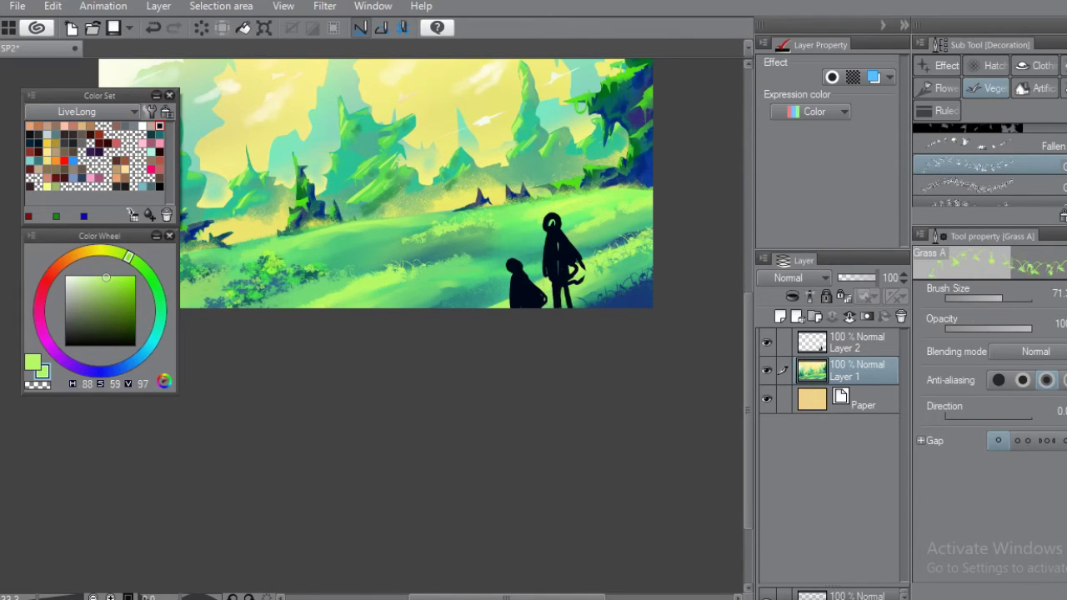
Scatter lime and teal grass clumps across the hill's slopes with the Grass C brush and undo the last stroke.
left_click(967, 185)
scroll(369, 325, "up", 2)
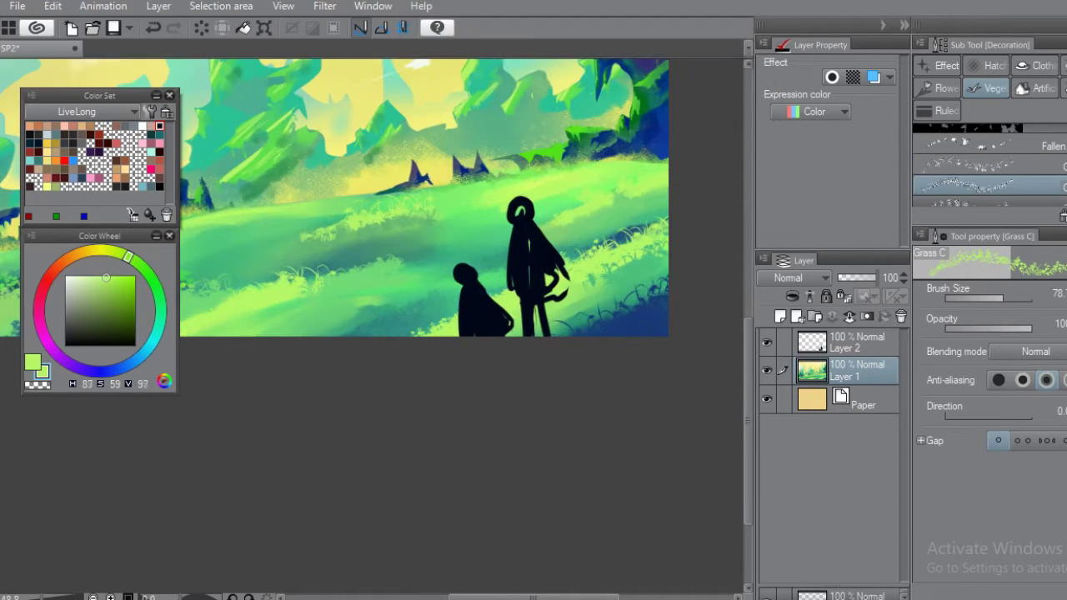
scroll(586, 312, "down", 2)
scroll(586, 312, "up", 1)
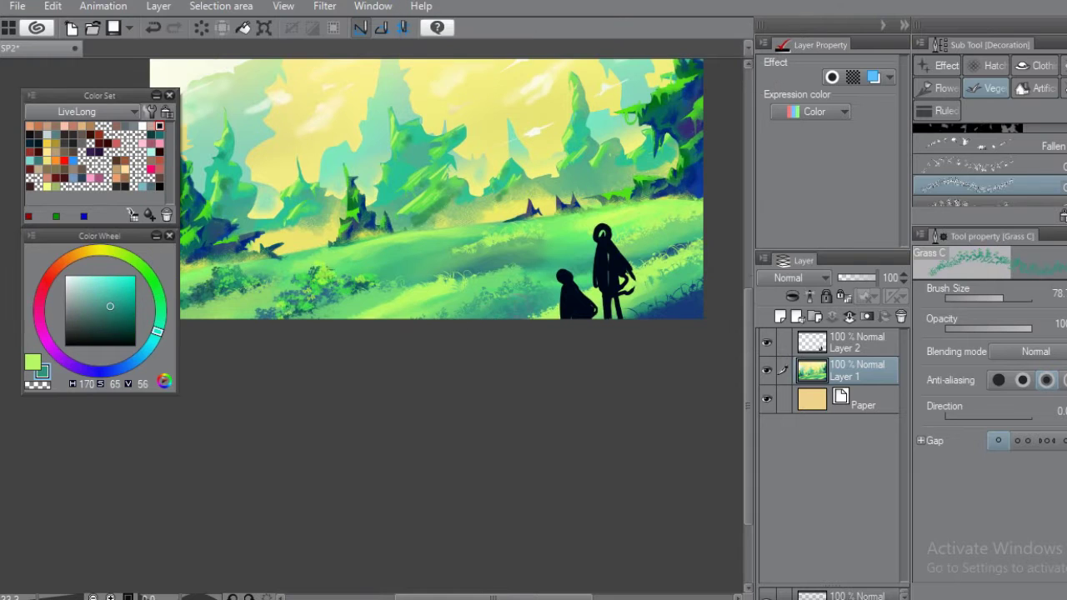
scroll(426, 203, "up", 1)
key("ctrl+z")
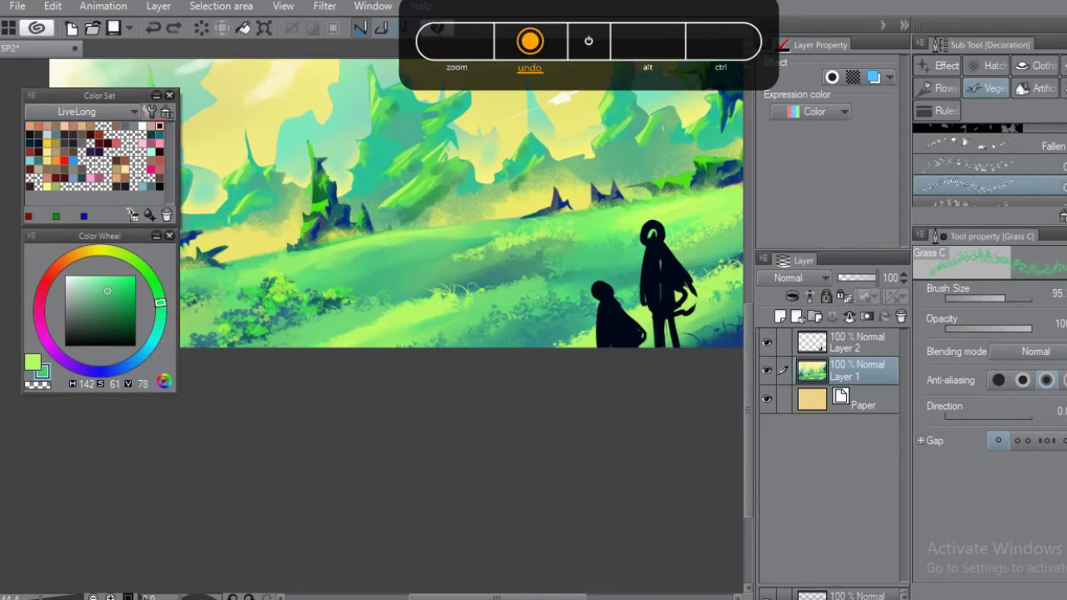
Dab light green and pale yellow (H 65, S 45, V 100) Grass C highlights along the hill crest, tree bases and bushes.
left_click_drag(308, 250, 346, 240)
left_click_drag(417, 221, 438, 196)
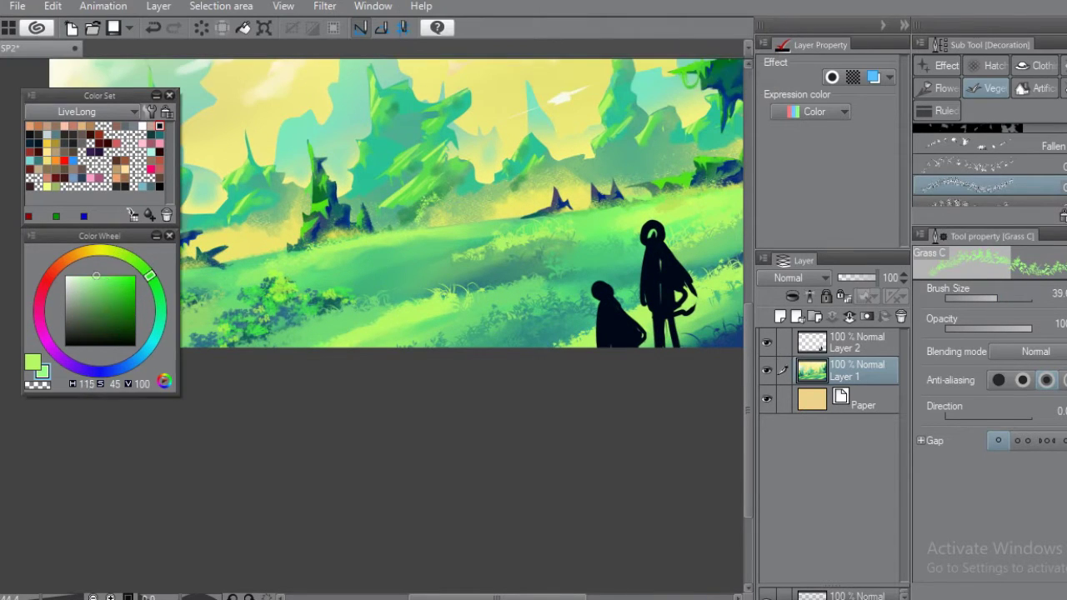
left_click_drag(575, 219, 624, 200)
scroll(461, 201, "up", 1)
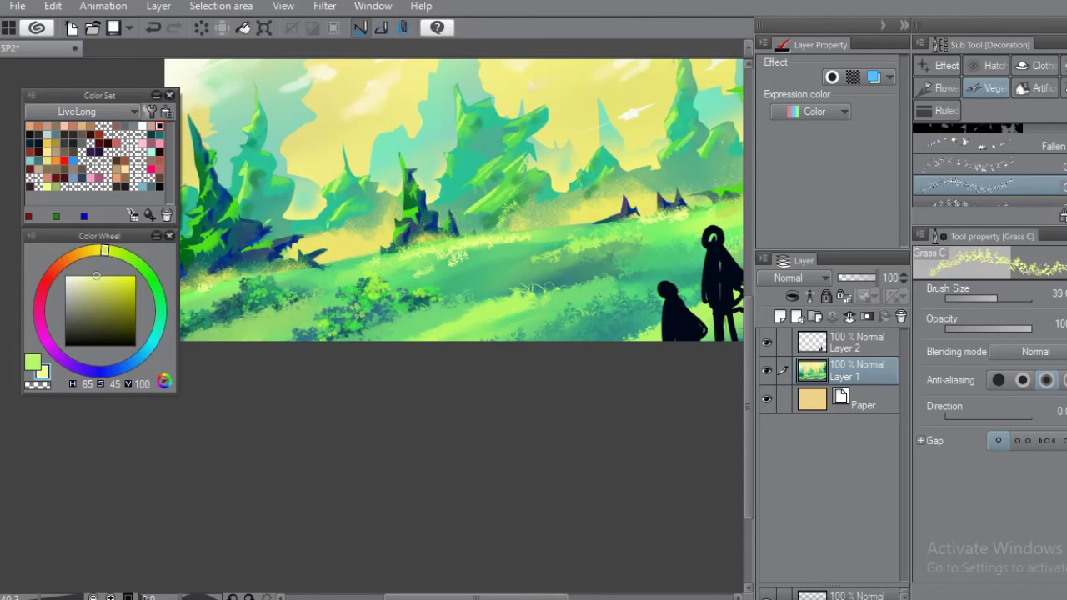
scroll(454, 200, "left", 3)
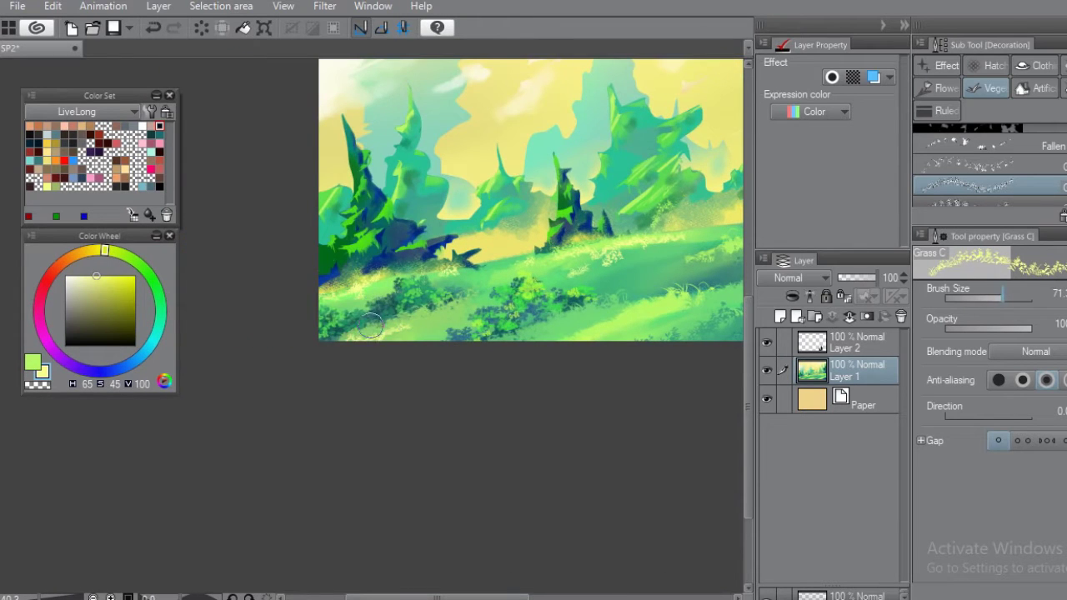
scroll(405, 337, "up", 2)
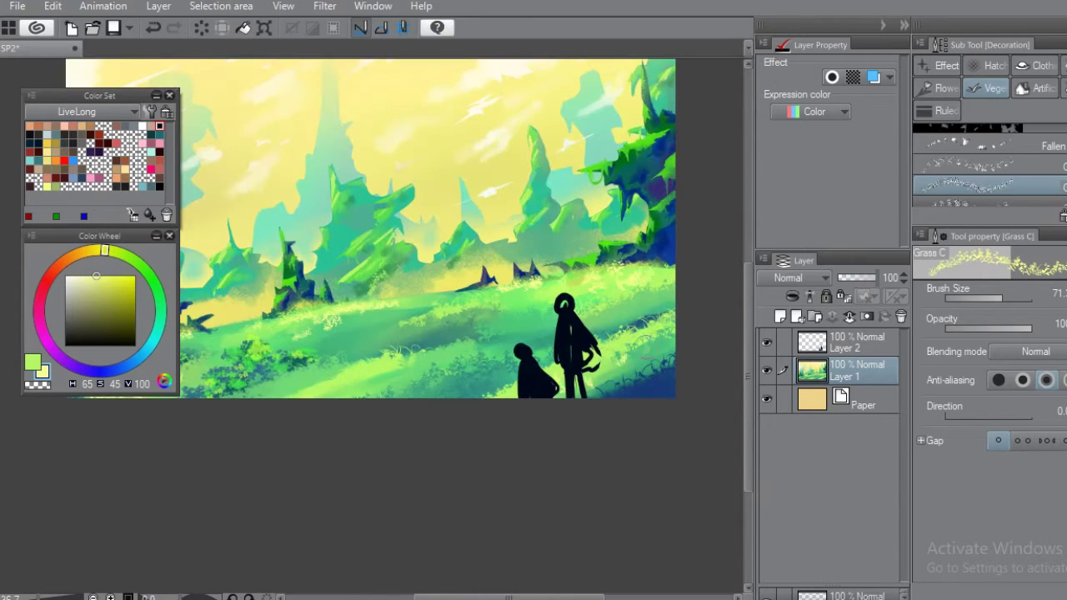
Brush cream (H 70, S 7, V 98) cloud puffs over the left side of the sky with Running color edge watercolor.
scroll(272, 405, "down", 3)
scroll(272, 404, "up", 1)
key("b")
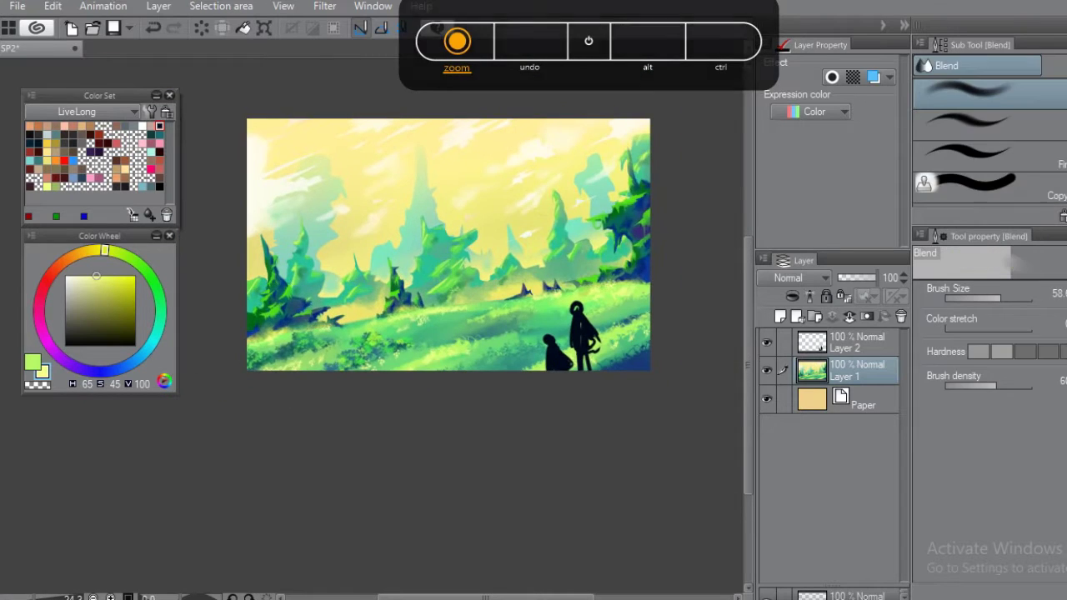
scroll(272, 404, "up", 1)
key("b")
scroll(367, 185, "up", 1)
left_click(367, 188, "alt")
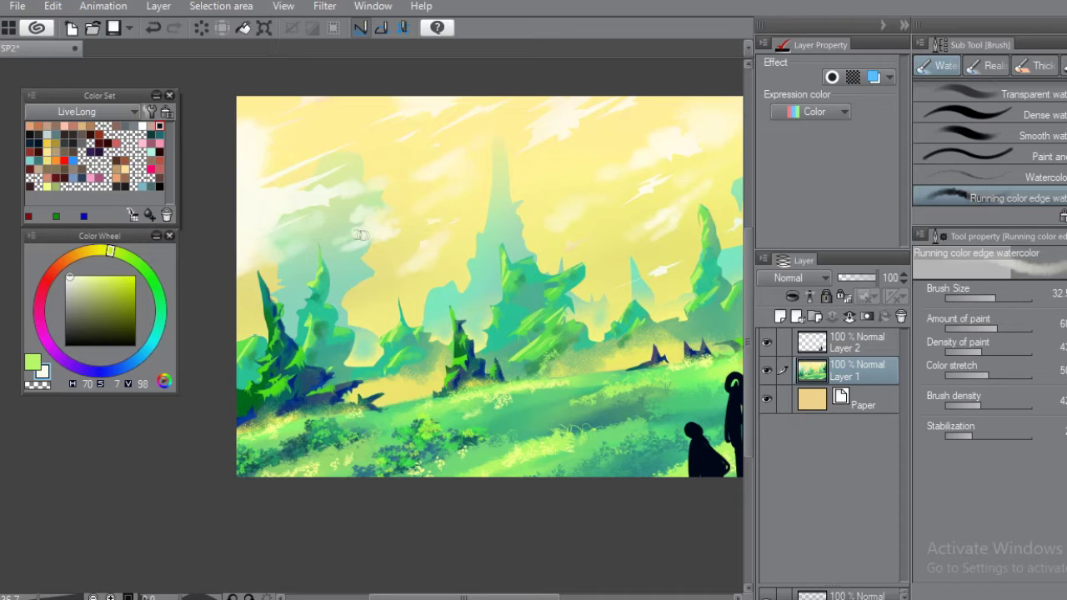
Add more cream clouds across the sky and small wisps in front of the distant spire, varying the watercolor brush size.
scroll(374, 251, "down", 3)
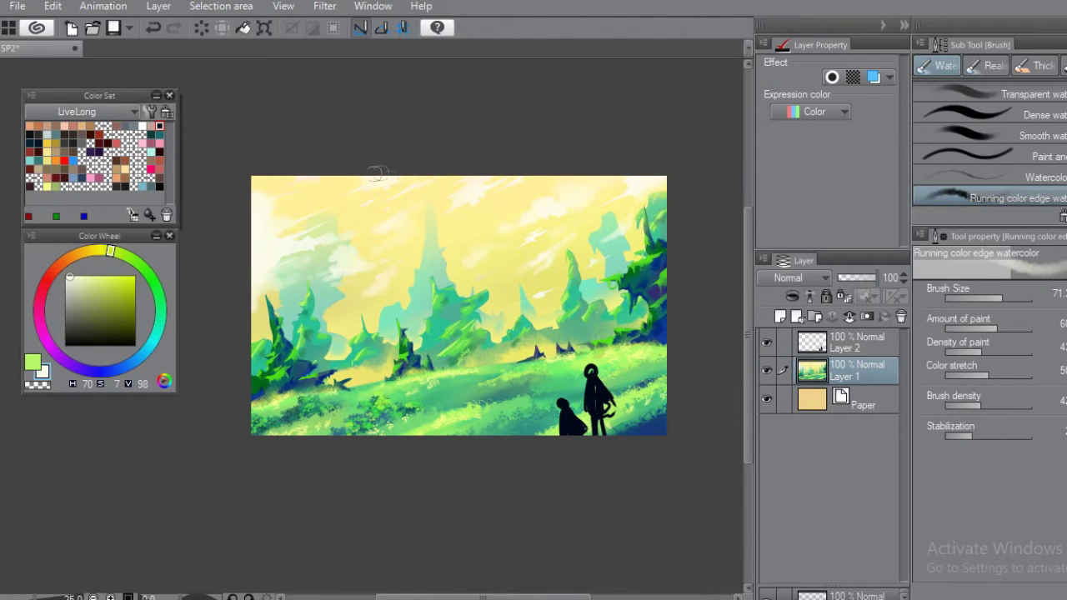
scroll(618, 226, "up", 1)
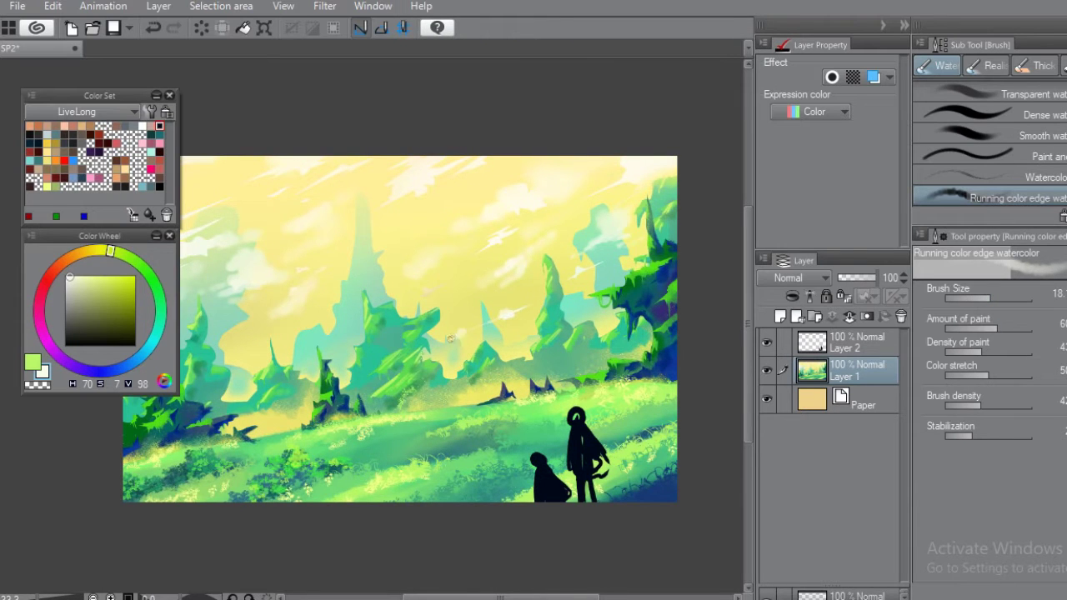
scroll(450, 339, "down", 3)
scroll(392, 230, "up", 4)
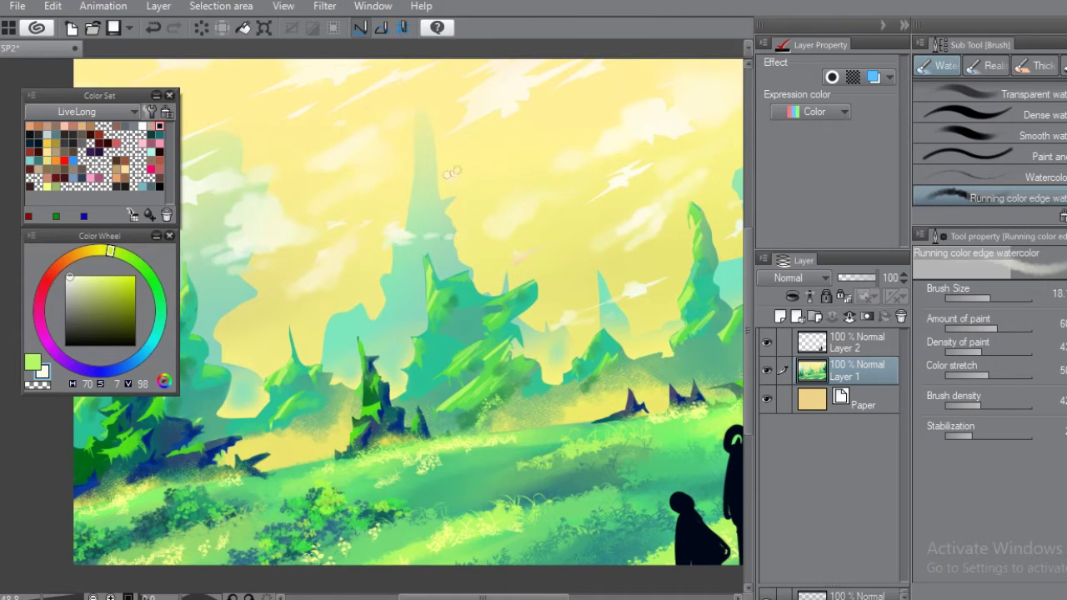
scroll(458, 174, "down", 2)
scroll(410, 237, "up", 1)
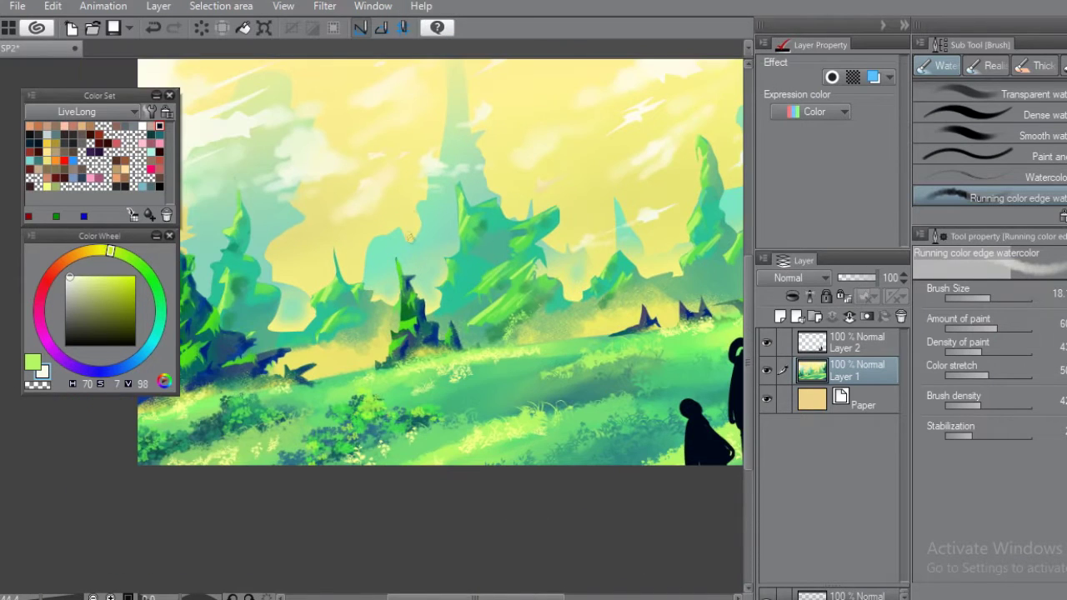
scroll(364, 256, "down", 3)
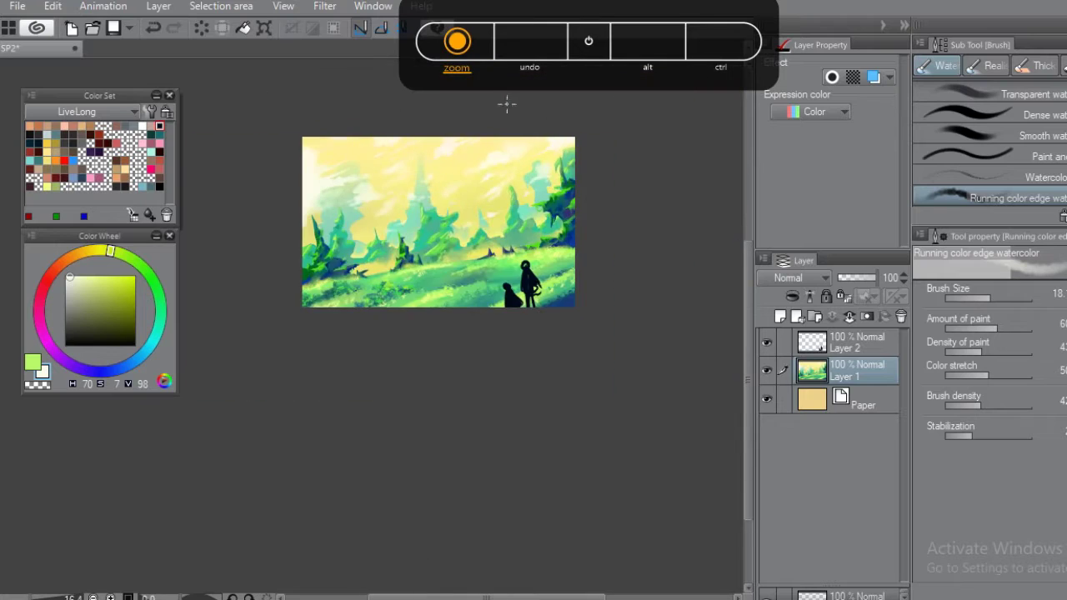
scroll(470, 164, "up", 2)
scroll(469, 164, "down", 2)
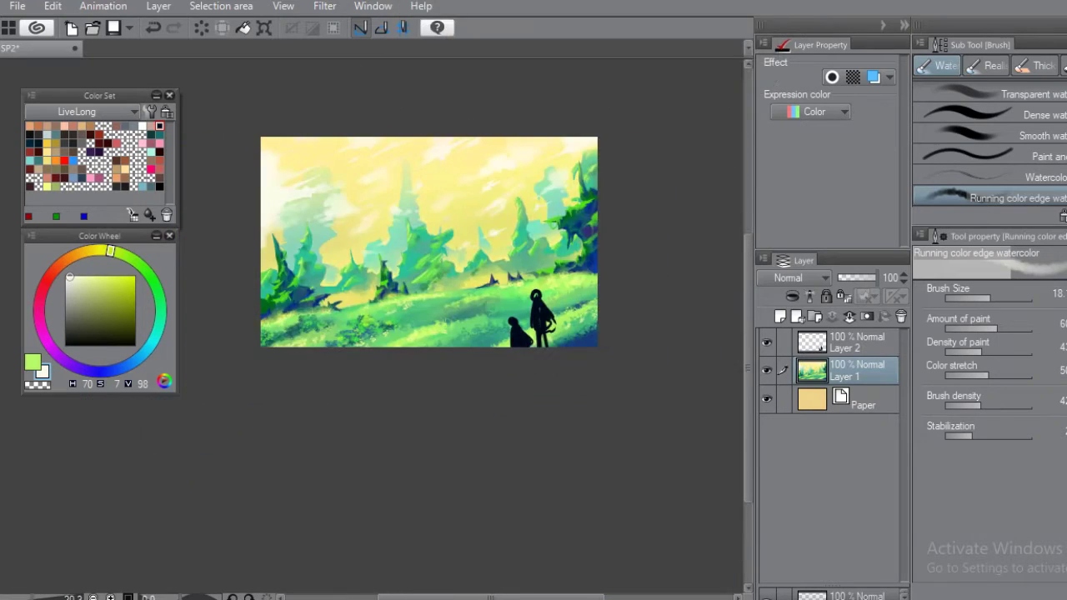
scroll(470, 164, "up", 1)
scroll(417, 217, "down", 1)
Dab yellow-green leaf clusters (H 70, S 61, V 96) on the overhanging cliff tree and the opposite dark tree with frostybrushes_leaf02.
key("b")
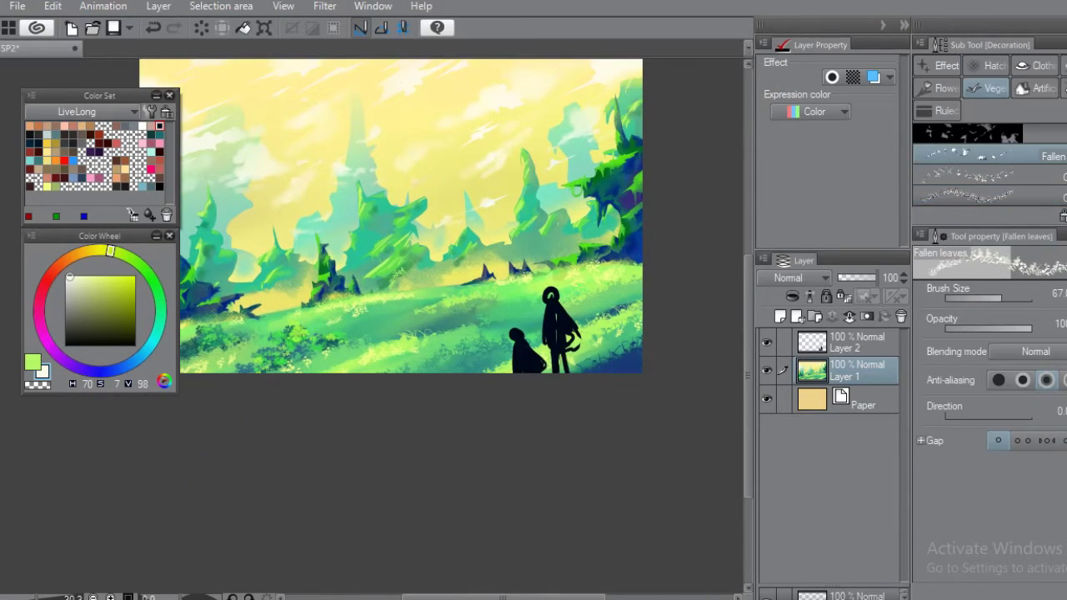
scroll(541, 238, "up", 1)
scroll(542, 237, "down", 1)
key("b")
scroll(651, 263, "up", 1)
scroll(652, 264, "down", 1)
scroll(651, 264, "up", 2)
left_click(600, 193, "alt")
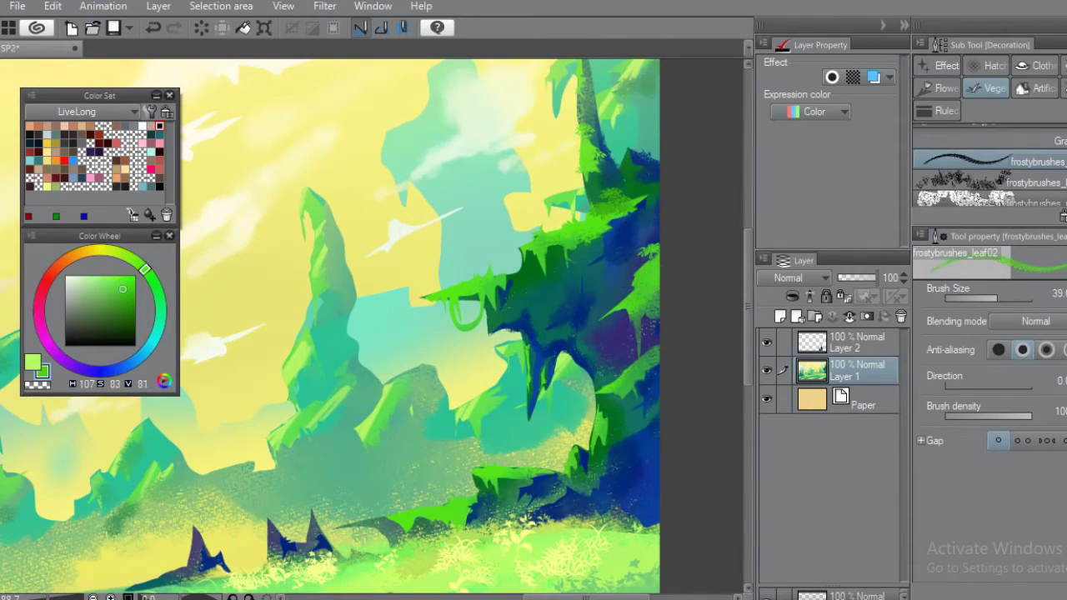
left_click(650, 327, "alt")
scroll(650, 327, "up", 2)
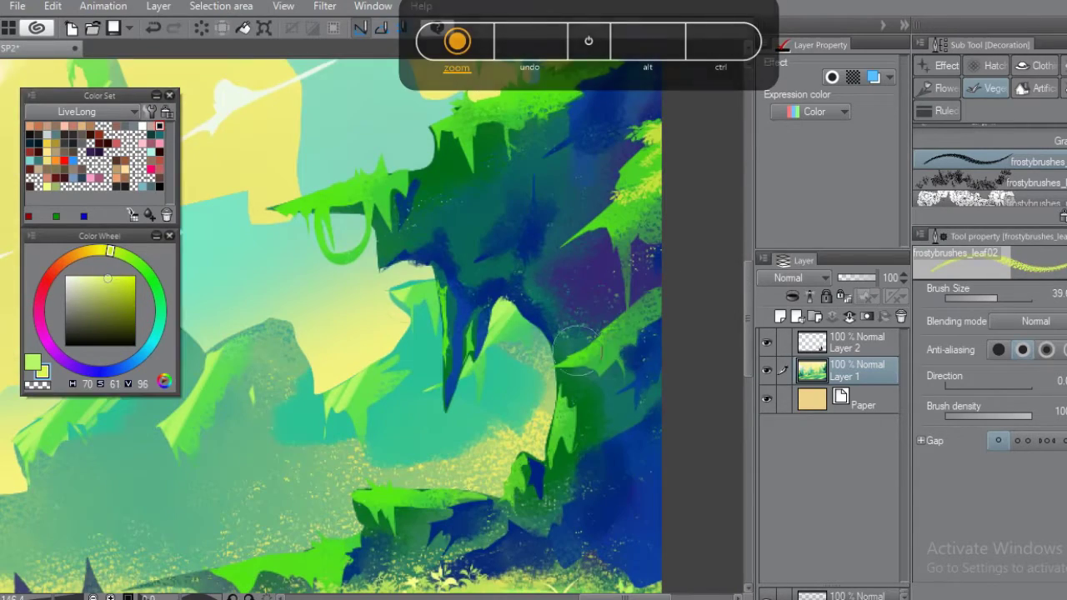
left_click(598, 311, "alt")
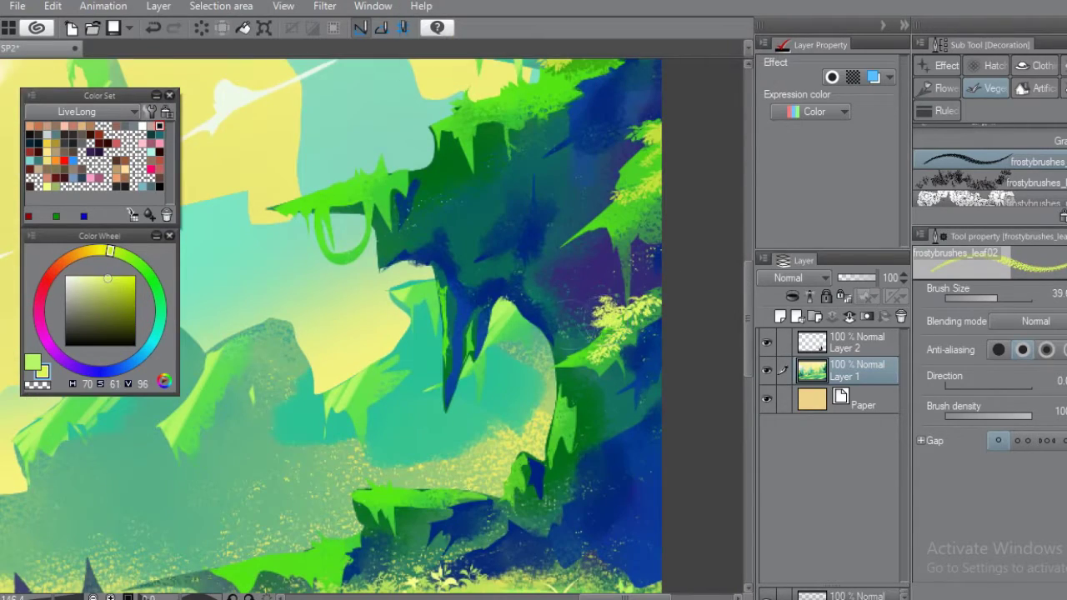
scroll(571, 404, "down", 3)
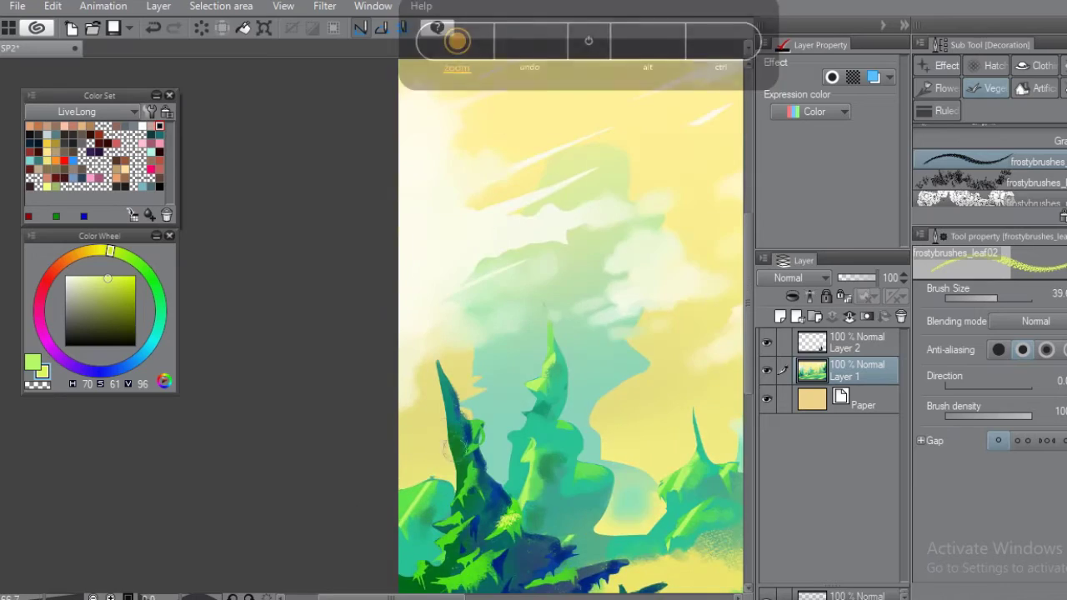
scroll(315, 386, "down", 4)
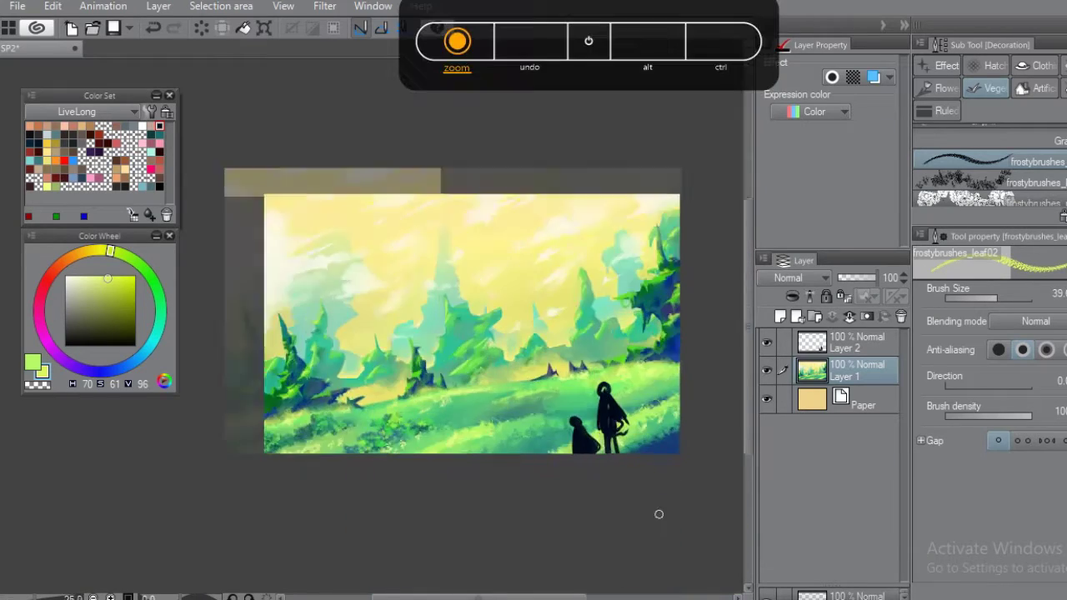
Lower the silhouette layer's opacity to 35%, add a new layer above it and ready the Mapping pen at about size 16.
scroll(571, 484, "up", 4)
key("p")
key("alt+bracketright")
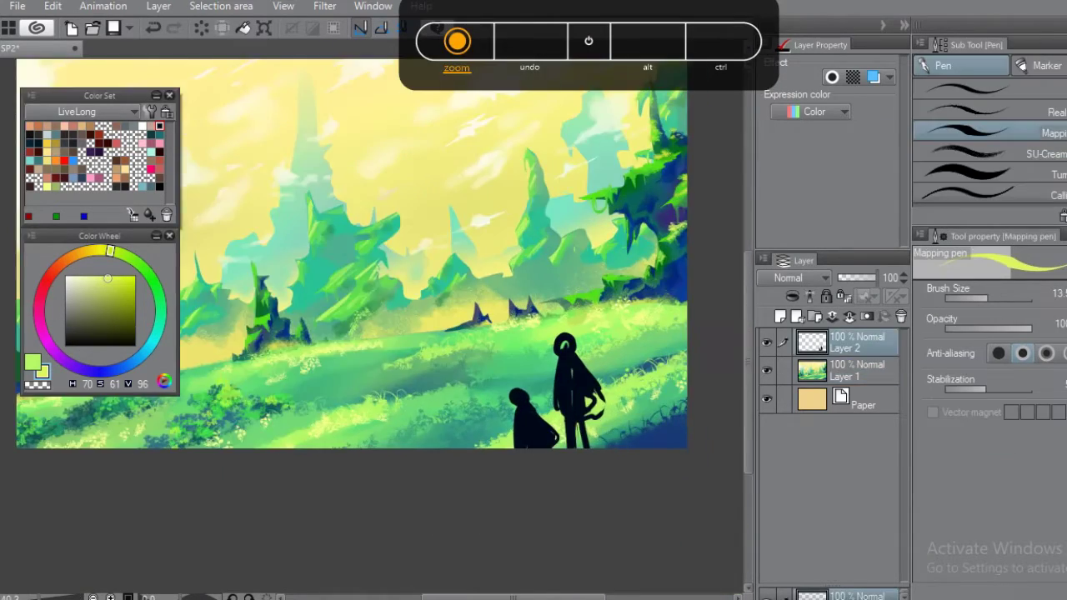
key("ctrl+shift+n")
scroll(650, 439, "up", 5)
key("bracketleft")
key("bracketleft")
key("bracketleft")
scroll(371, 275, "down", 2)
key("bracketright")
key("bracketright")
key("bracketright")
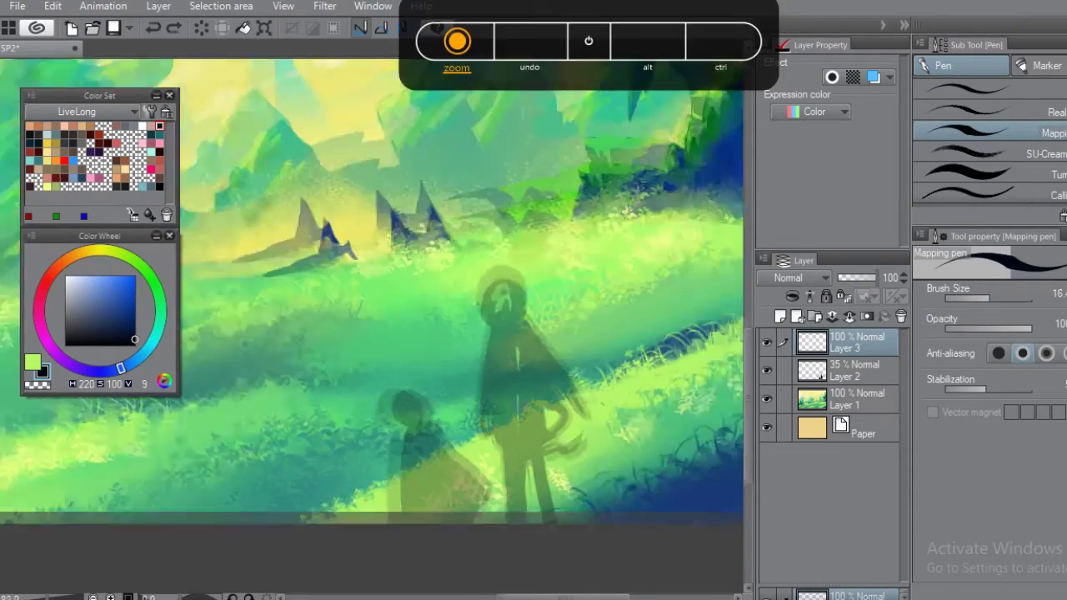
Block in both figures' heads in peach and the small figure's cape in bright red (H 4, S 83, V 100).
scroll(371, 275, "up", 3)
left_click(30, 125)
left_click_drag(509, 275, 521, 296)
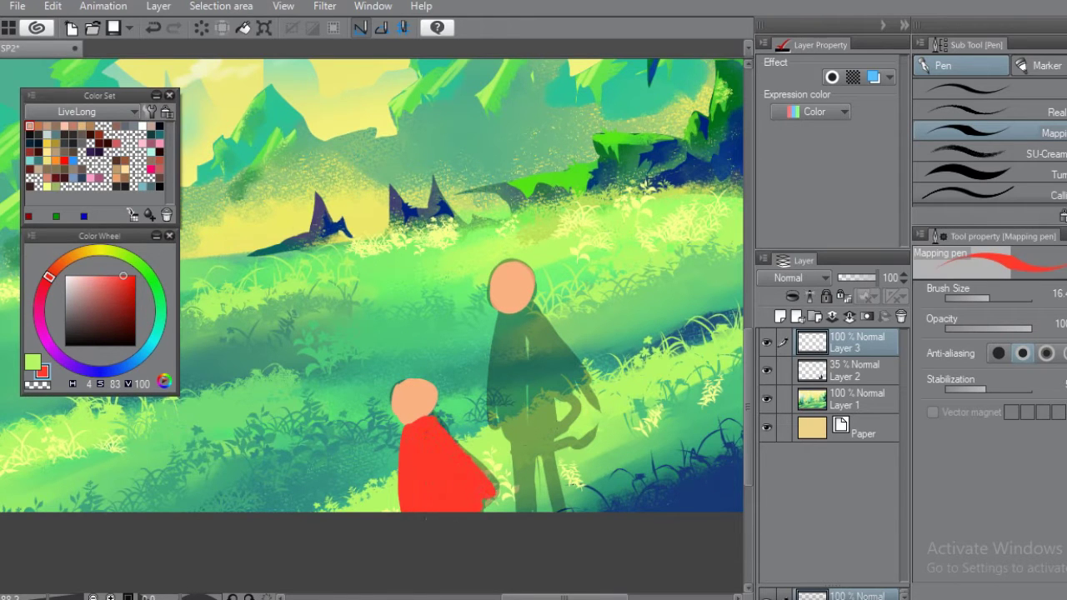
Outline and fill the tall figure's cloak in dark brown (H 17, S 51, V 33) with the Mapping pen, following the silhouette.
scroll(371, 284, "down", 1)
key("bracketright")
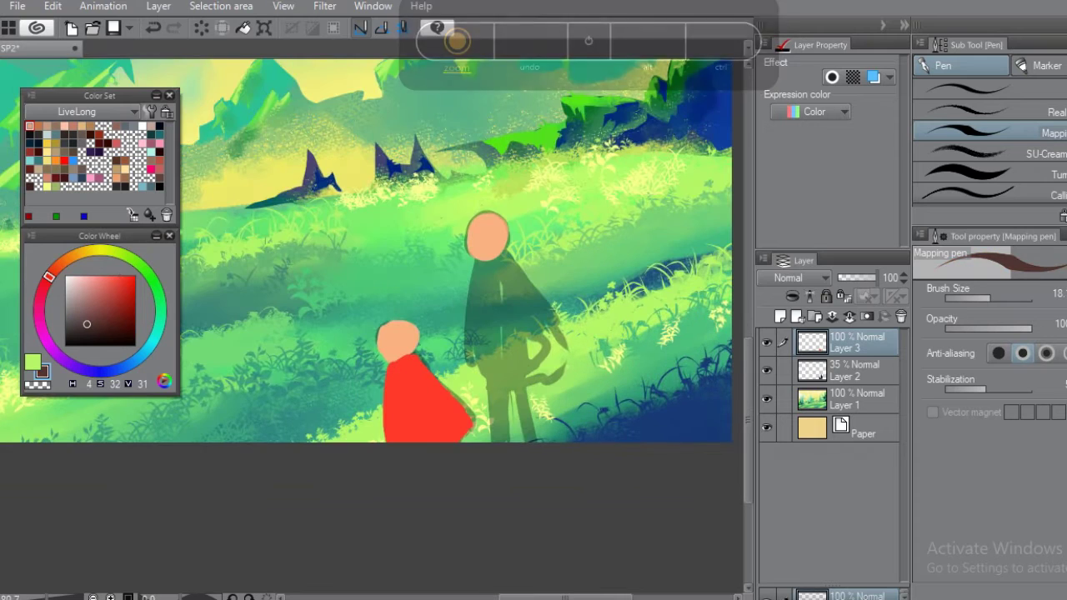
left_click_drag(480, 266, 471, 315)
scroll(471, 315, "up", 1)
left_click_drag(487, 249, 566, 359)
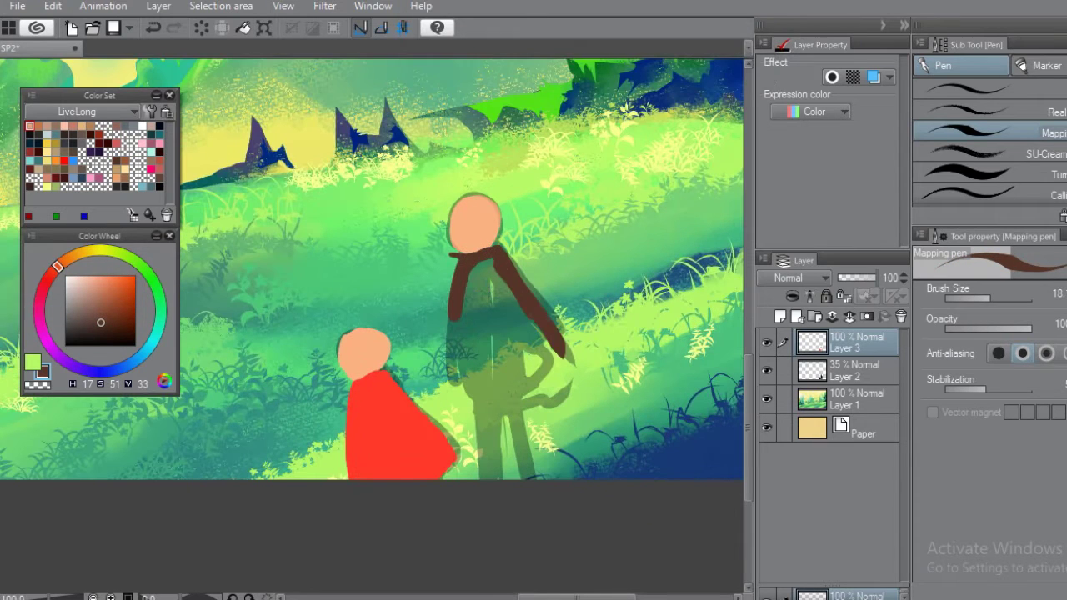
left_click_drag(546, 300, 496, 390)
left_click_drag(484, 266, 517, 371)
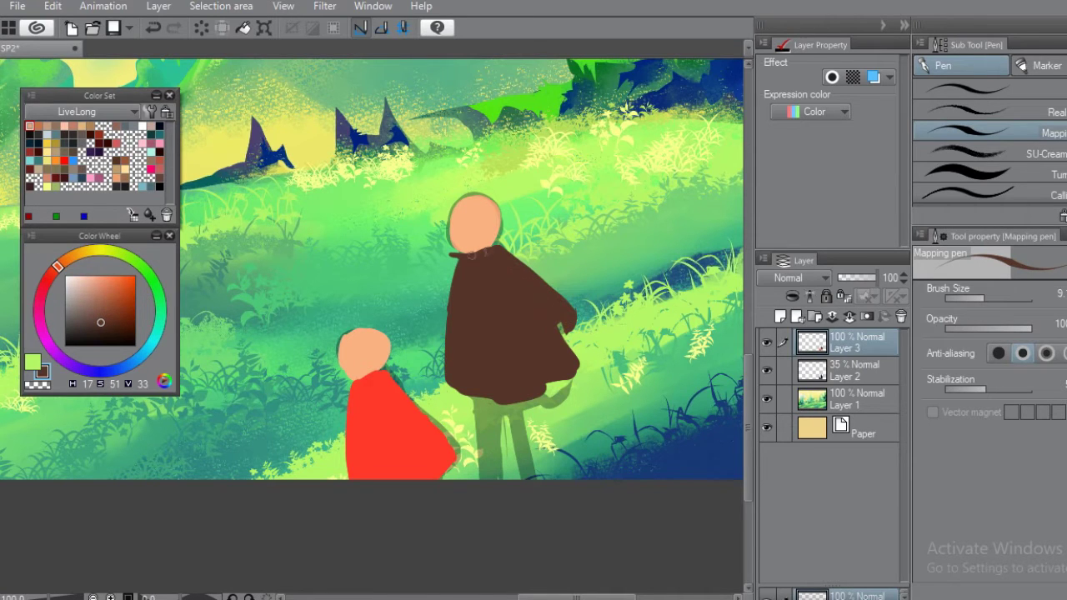
Paint the tall figure's two legs below the cloak in the same dark brown, down to the canvas edge.
scroll(485, 250, "down", 3)
scroll(485, 250, "up", 5)
left_click_drag(469, 324, 478, 424)
mouse_move(497, 343)
left_mouse_down()
mouse_move(500, 423)
mouse_move(523, 423)
left_mouse_up()
left_click_drag(526, 332, 542, 424)
scroll(468, 298, "down", 3)
scroll(468, 298, "up", 5)
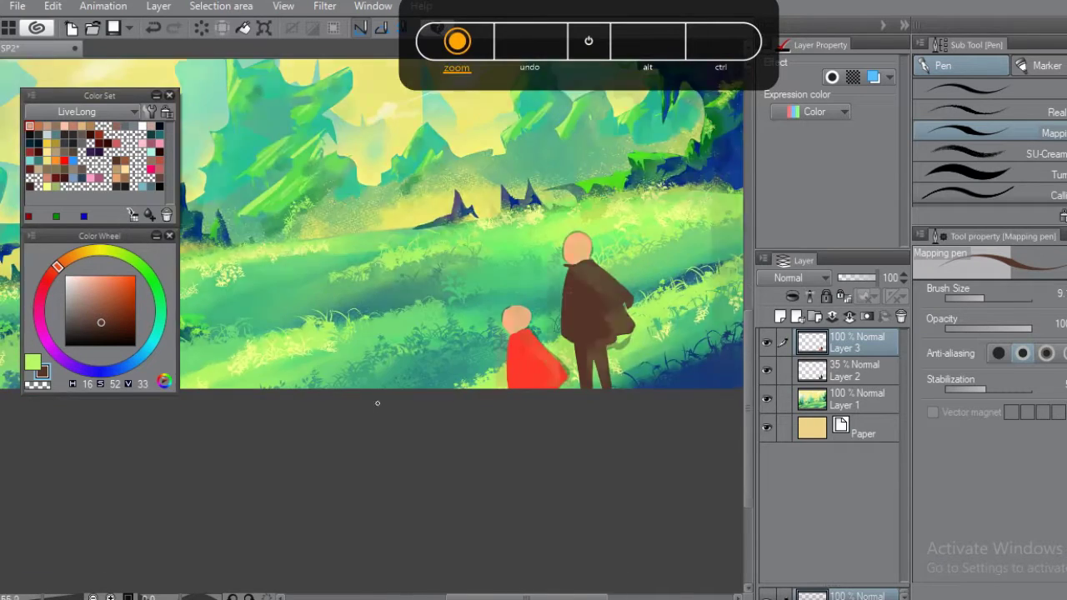
Paint the small figure's raised arm in peach with a red (H 4, S 84, V 100) underside.
left_click(496, 392, "alt")
scroll(468, 298, "up", 2)
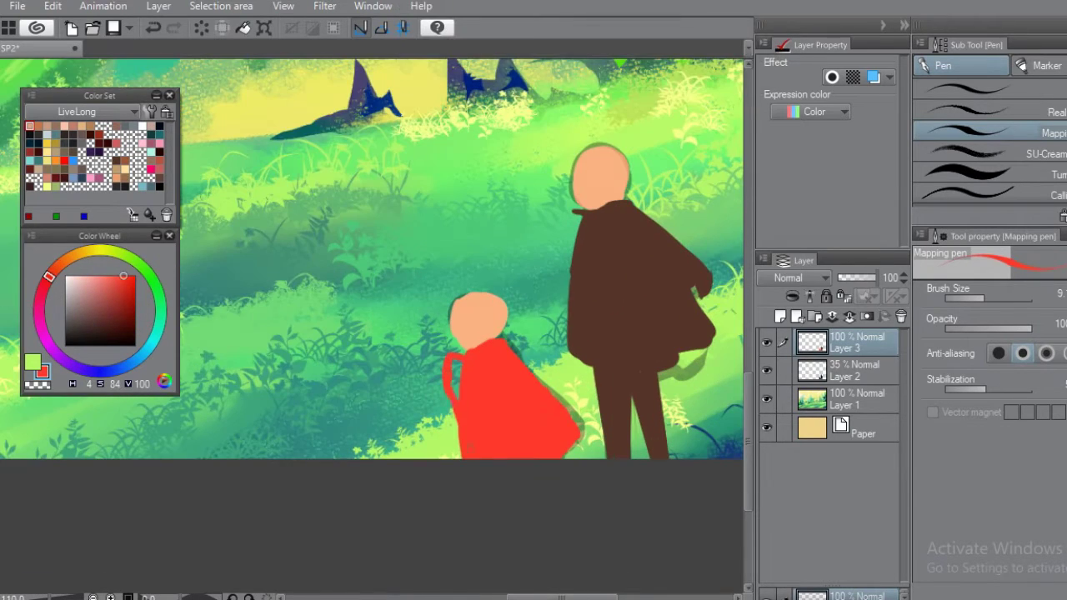
left_click(468, 336, "alt")
scroll(469, 297, "down", 3)
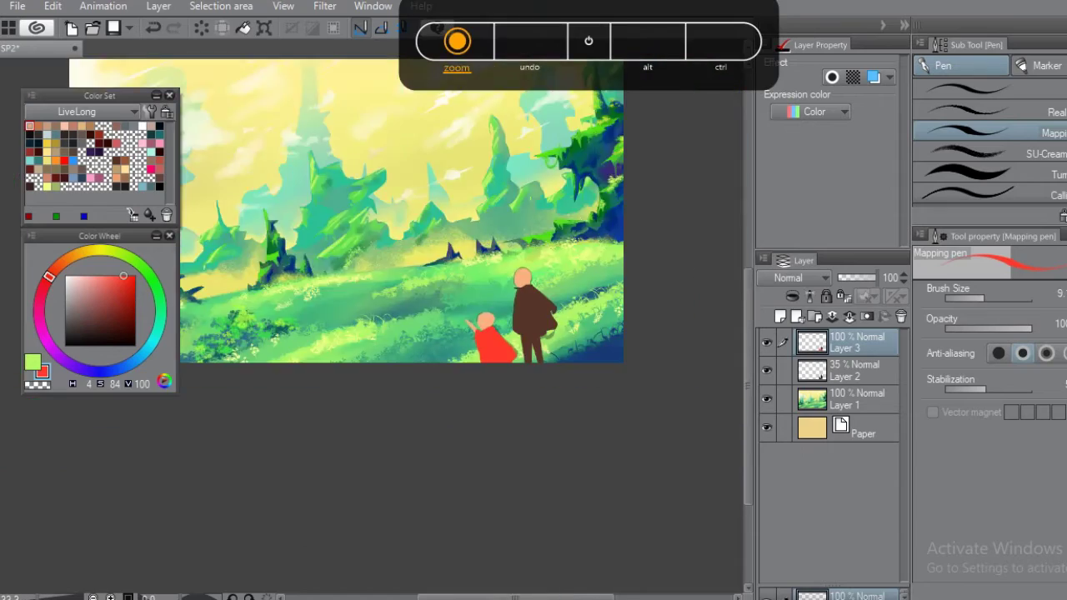
scroll(468, 297, "up", 2)
Shade the lower back of both figures' heads with a darker red (H 9, S 80, V 80).
left_click(445, 355, "alt")
scroll(468, 298, "up", 2)
left_click_drag(479, 254, 516, 218)
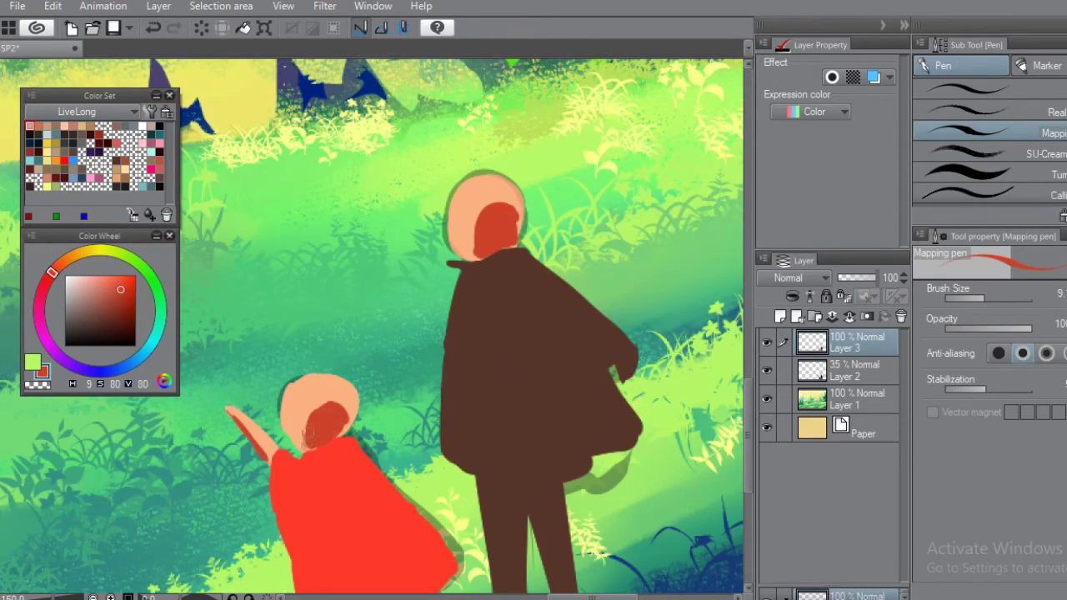
scroll(468, 297, "down", 3)
scroll(468, 297, "up", 3)
Paint dark red (H 4, S 91, V 64) fold shadows down the small figure's cape.
mouse_move(348, 340)
left_mouse_down()
mouse_move(388, 482)
mouse_move(451, 446)
left_mouse_up()
scroll(469, 298, "up", 2)
mouse_move(317, 338)
left_mouse_down()
mouse_move(379, 371)
mouse_move(458, 501)
left_mouse_up()
left_click_drag(361, 394, 367, 505)
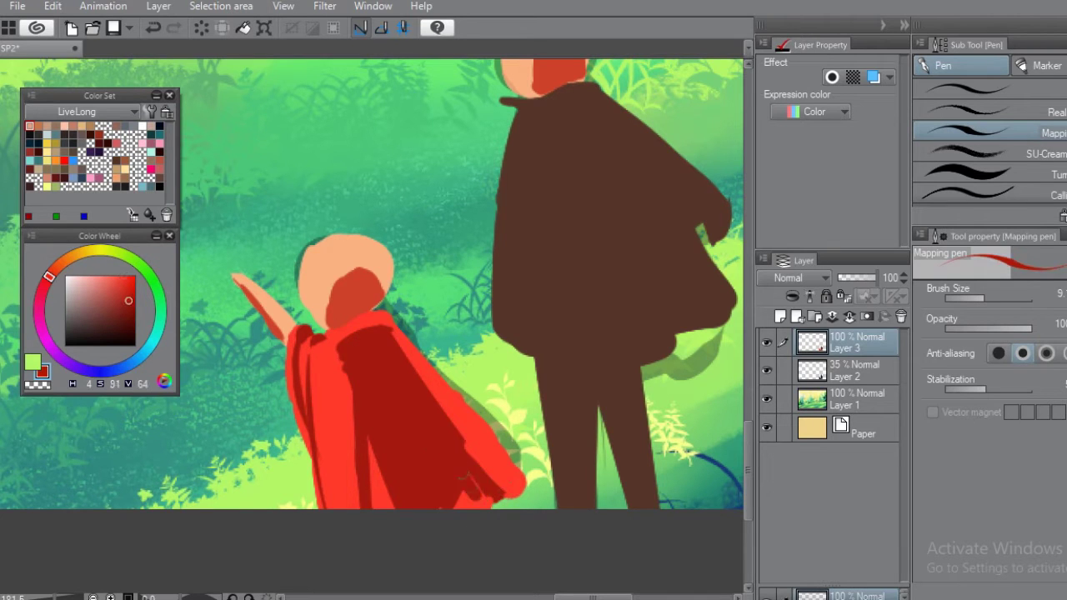
Carve the cape's hood and refine its folds, alternating bright red (H 4, S 84, V 100) and dark red (H 4, S 91, V 64).
left_click(469, 480, "alt")
left_click_drag(423, 438, 450, 466)
scroll(371, 284, "down", 3)
scroll(371, 284, "up", 4)
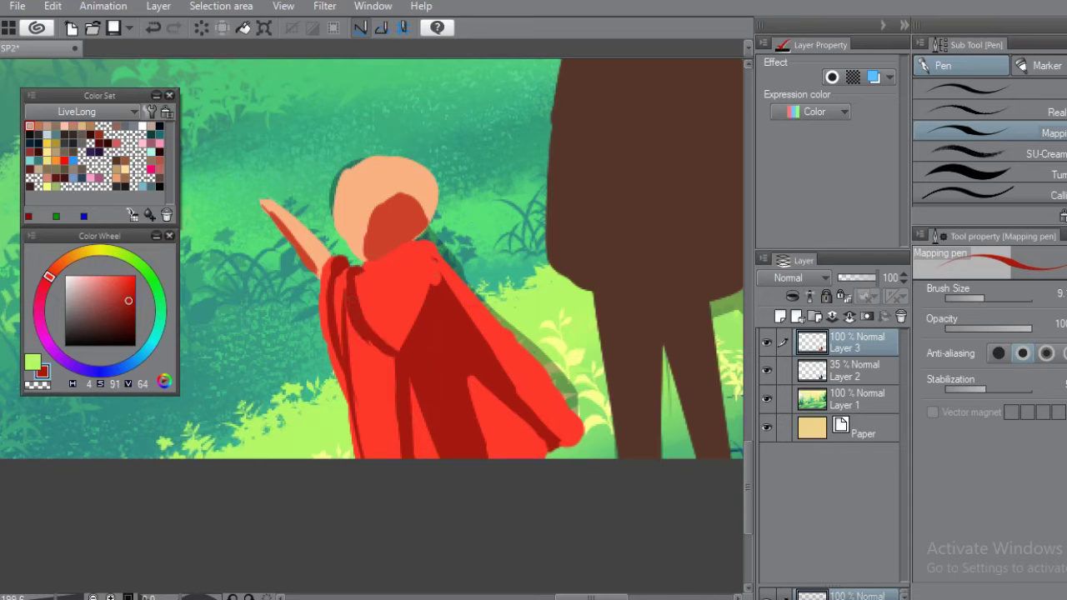
scroll(371, 258, "up", 1)
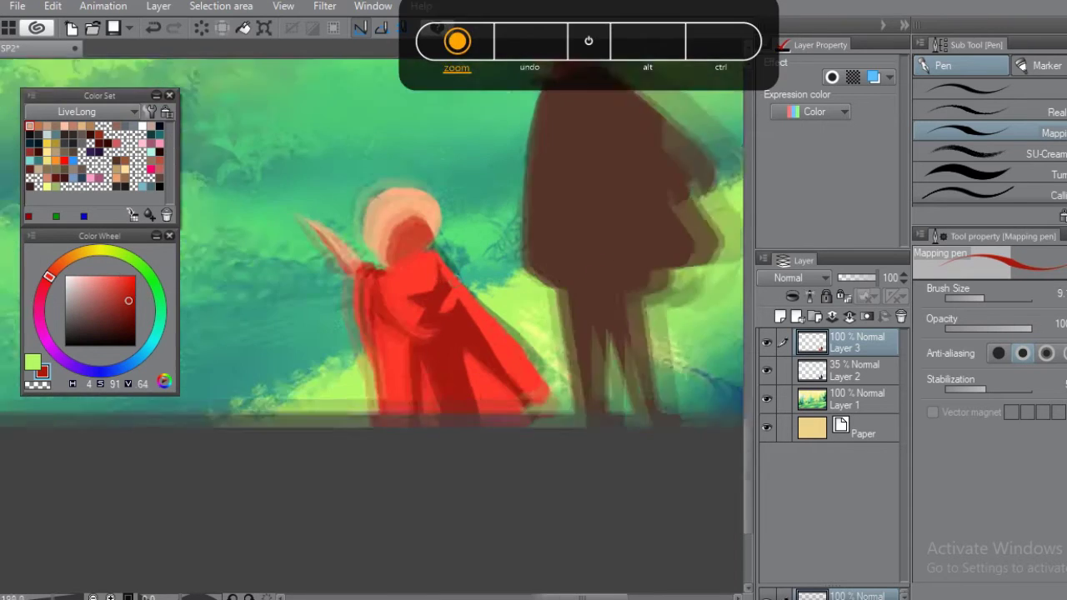
left_click(396, 367, "alt")
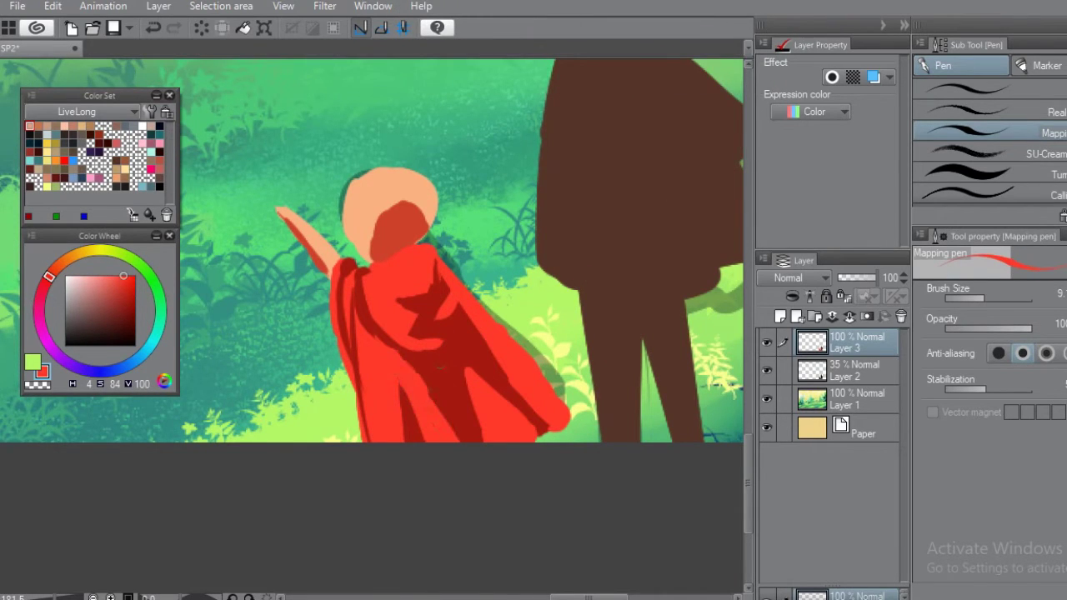
scroll(371, 250, "down", 3)
scroll(371, 250, "up", 4)
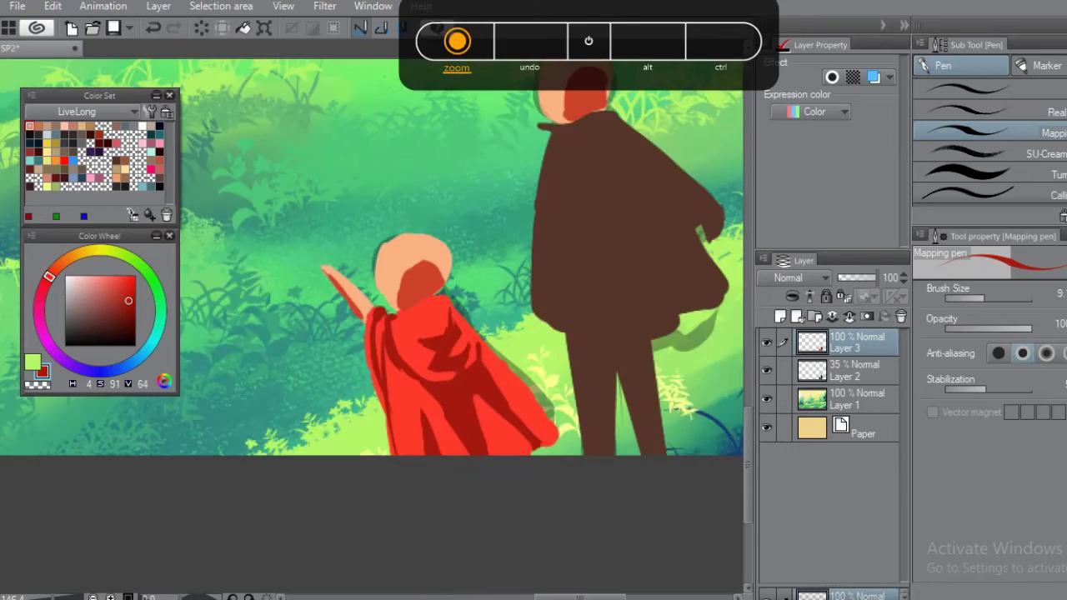
scroll(371, 291, "down", 2)
Paint the small figure's hair bright yellow (H 54, S 100, V 100) with pale highlights and golden strands (H 45, S 92, V 83).
left_click(94, 250)
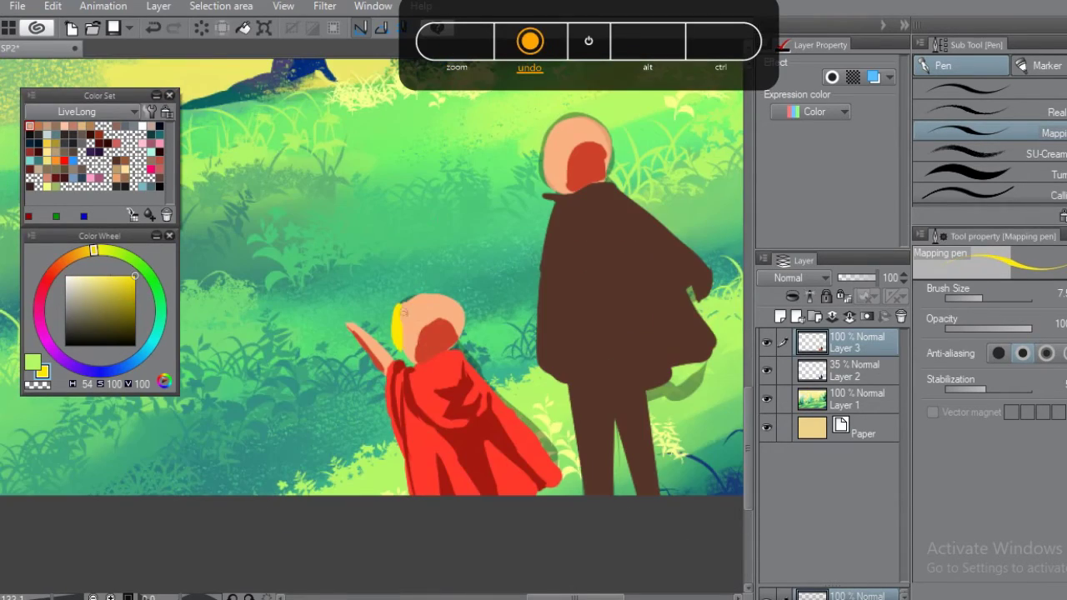
left_click_drag(403, 312, 457, 330)
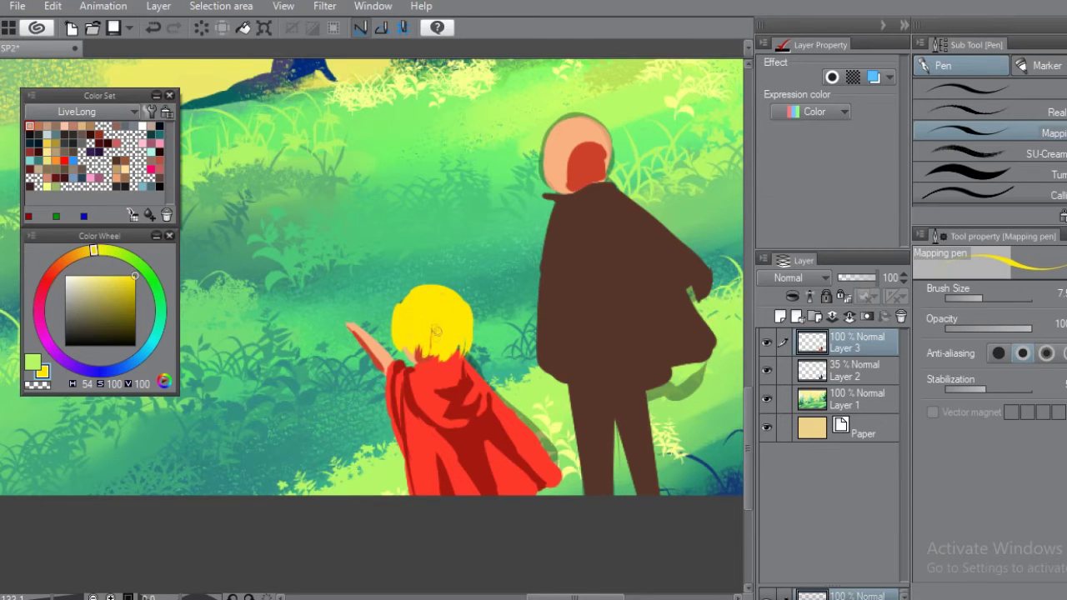
scroll(435, 310, "up", 2)
left_click(385, 332, "alt")
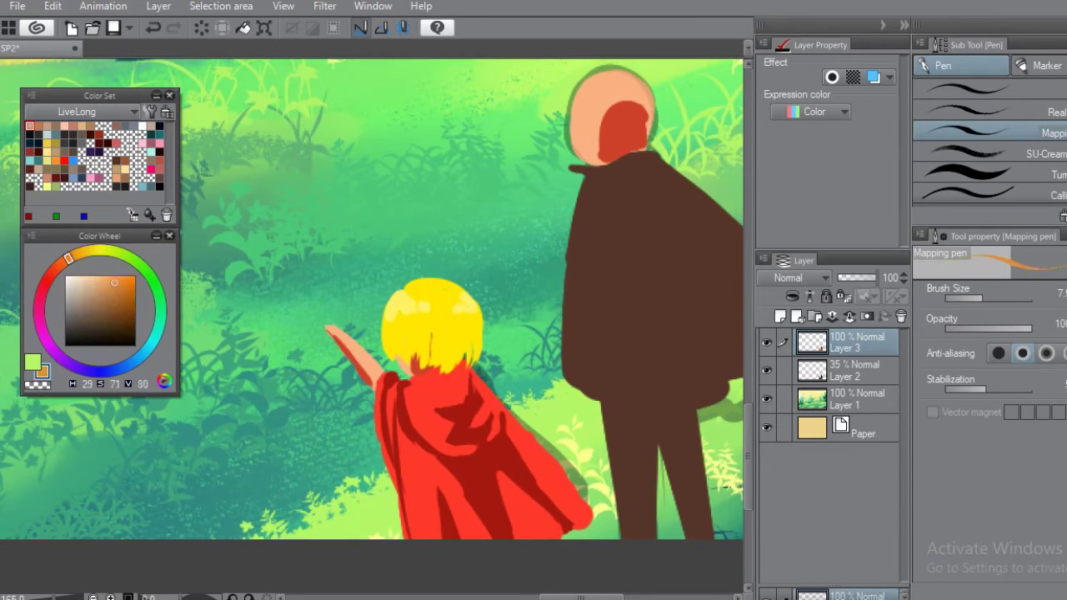
left_click_drag(385, 332, 405, 359)
left_click_drag(453, 337, 463, 365)
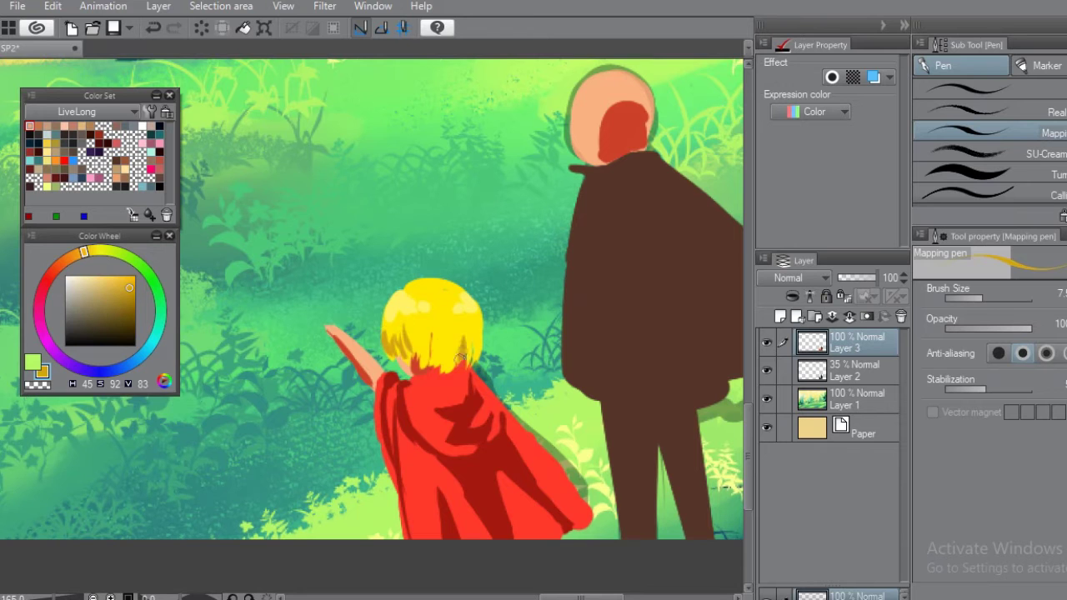
Shade the tall figure's legs and the cloak's trailing hem with very dark brown (H 16, S 65, V 24).
scroll(549, 392, "down", 2)
scroll(548, 391, "up", 1)
left_click(548, 391, "alt")
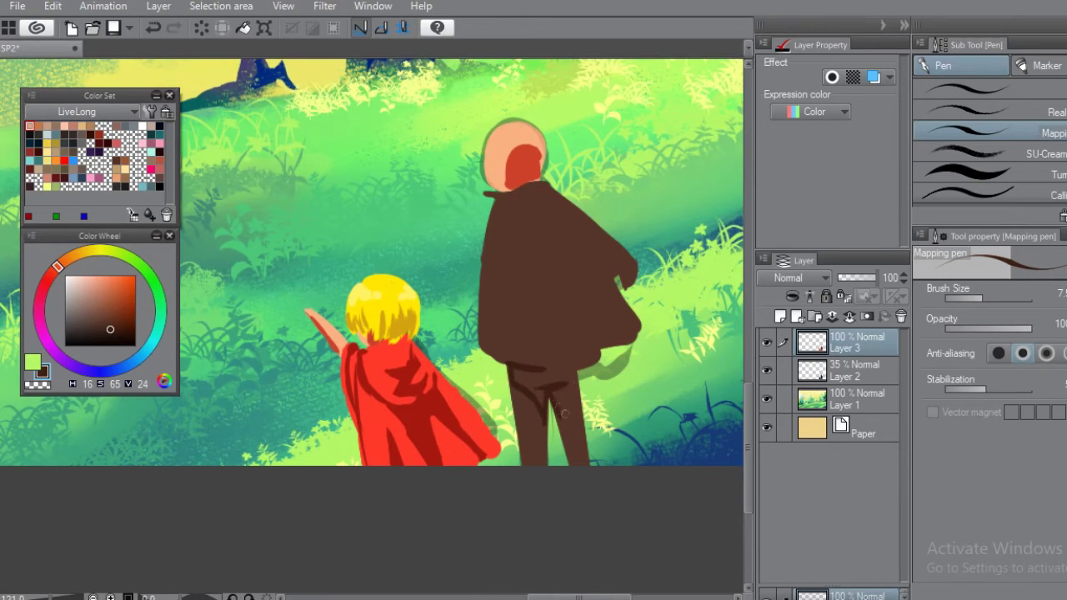
scroll(621, 279, "up", 2)
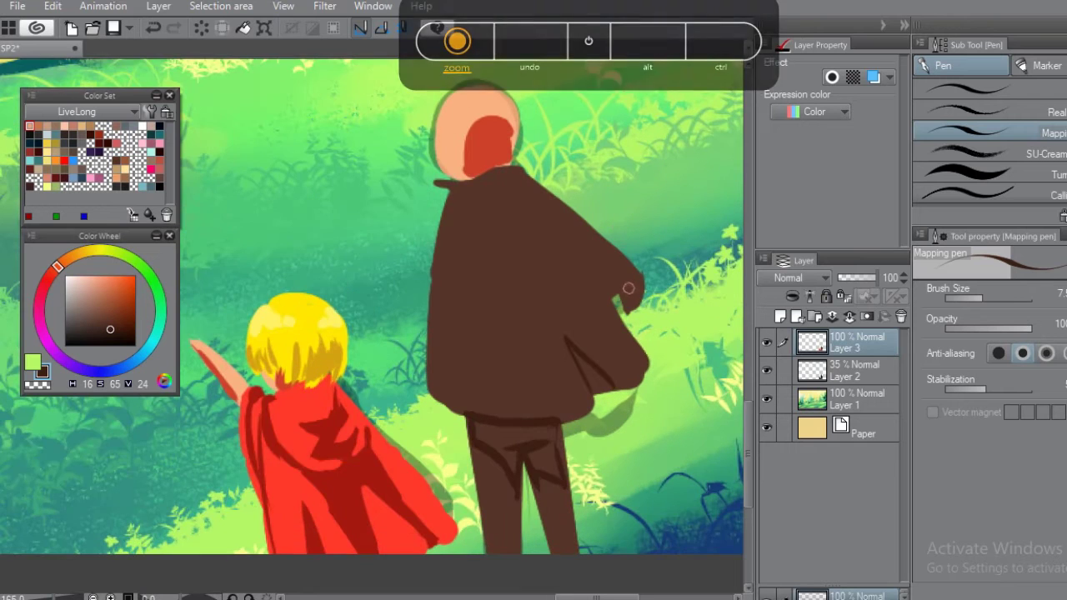
scroll(627, 288, "down", 3)
scroll(627, 288, "up", 3)
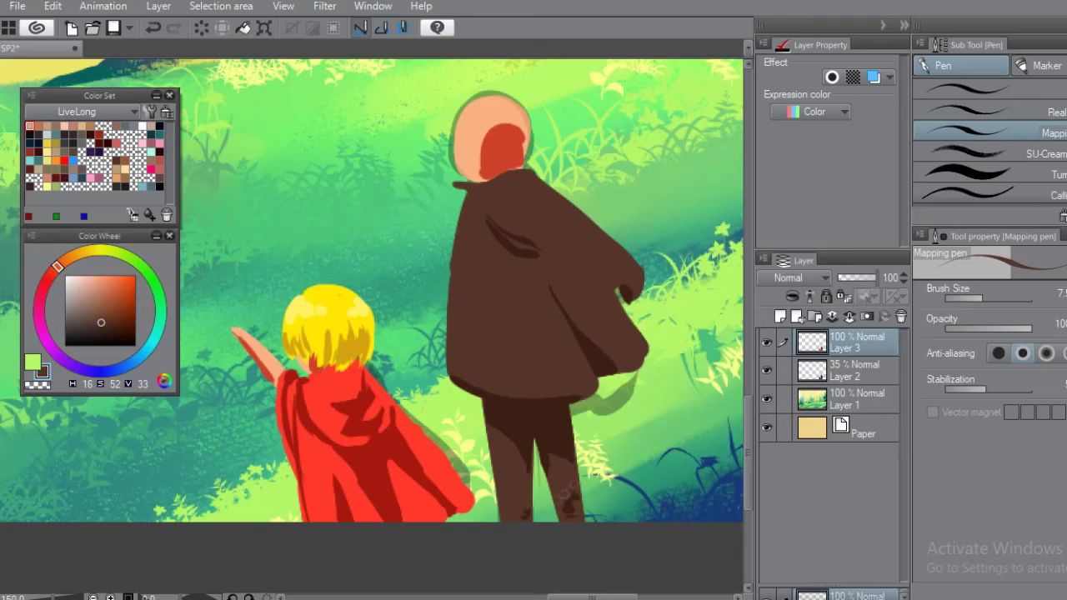
Paint hood and fold shadows across the tall figure's cloak in very dark brown (H 15, S 65, V 24), refining edges with the base brown.
scroll(611, 307, "down", 2)
left_click(611, 307, "alt")
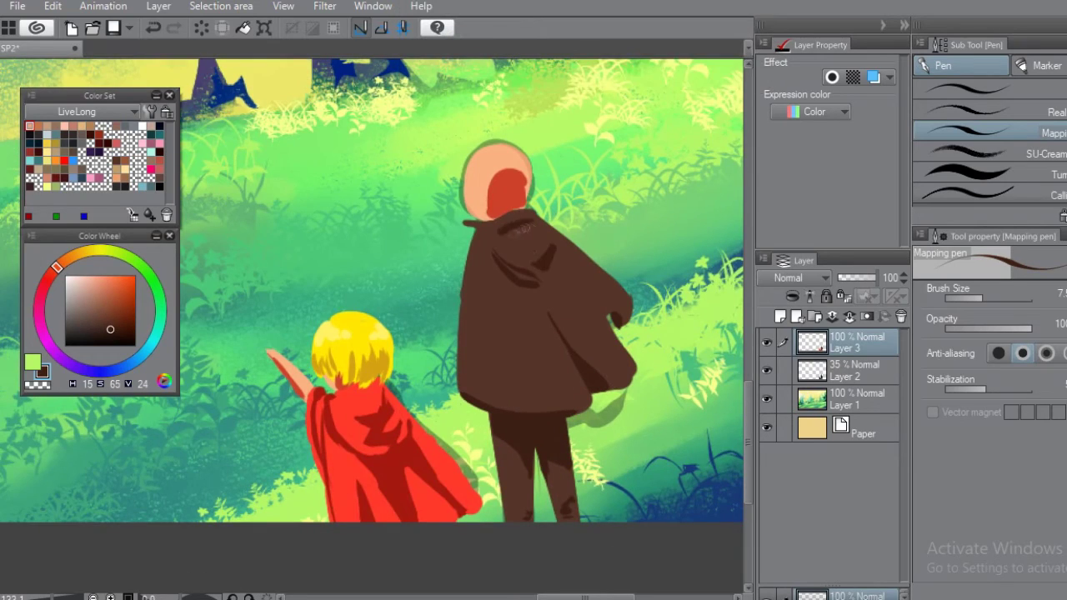
scroll(510, 366, "up", 1)
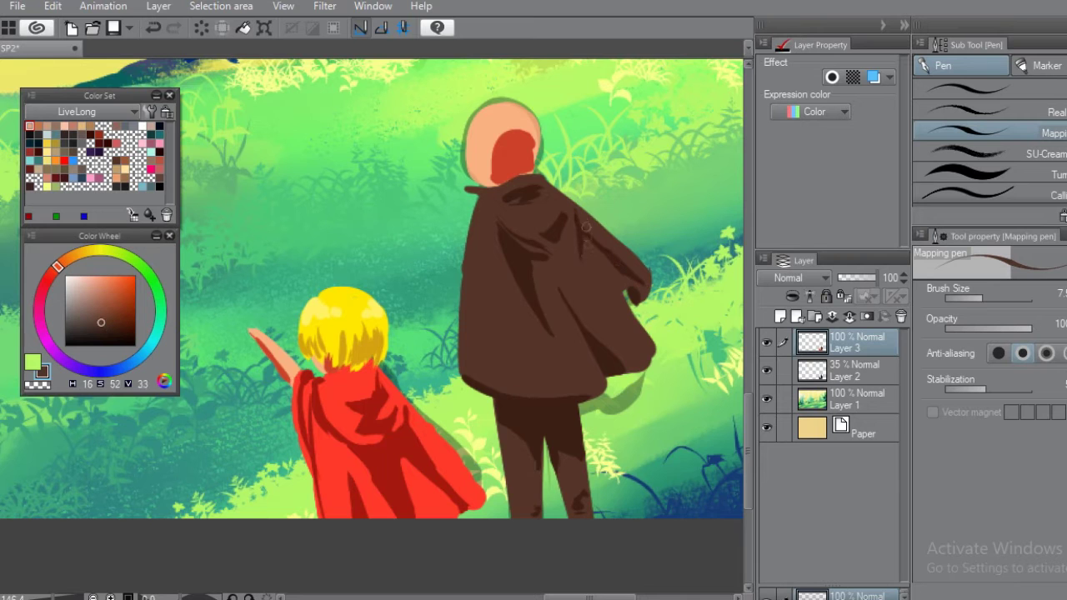
scroll(482, 195, "down", 3)
scroll(539, 270, "up", 2)
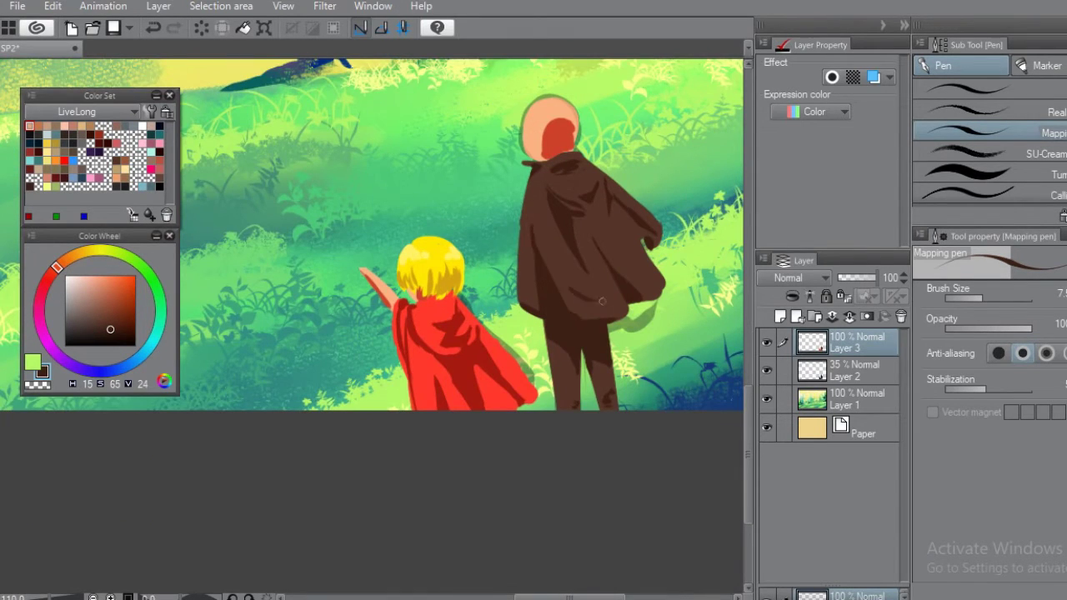
Refine the tall figure's red head shading (H 8, S 80, V 80) and paint a brimmed hat in dark brown (H 16, S 72, V 31).
scroll(573, 289, "down", 3)
scroll(492, 360, "up", 4)
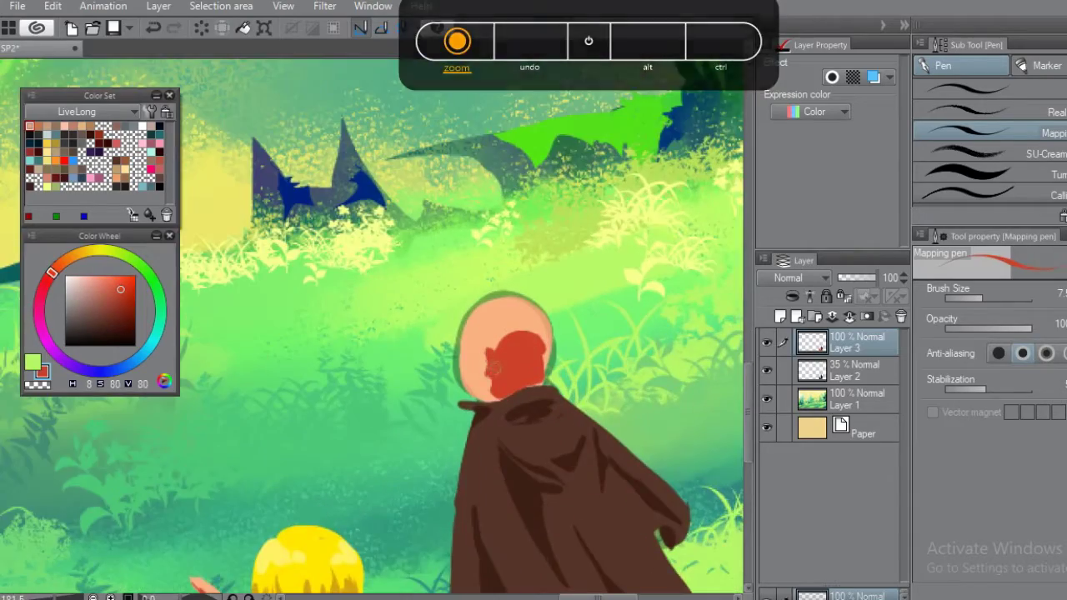
scroll(492, 360, "down", 3)
left_click(521, 416, "alt")
scroll(521, 417, "up", 3)
left_click_drag(456, 336, 543, 346)
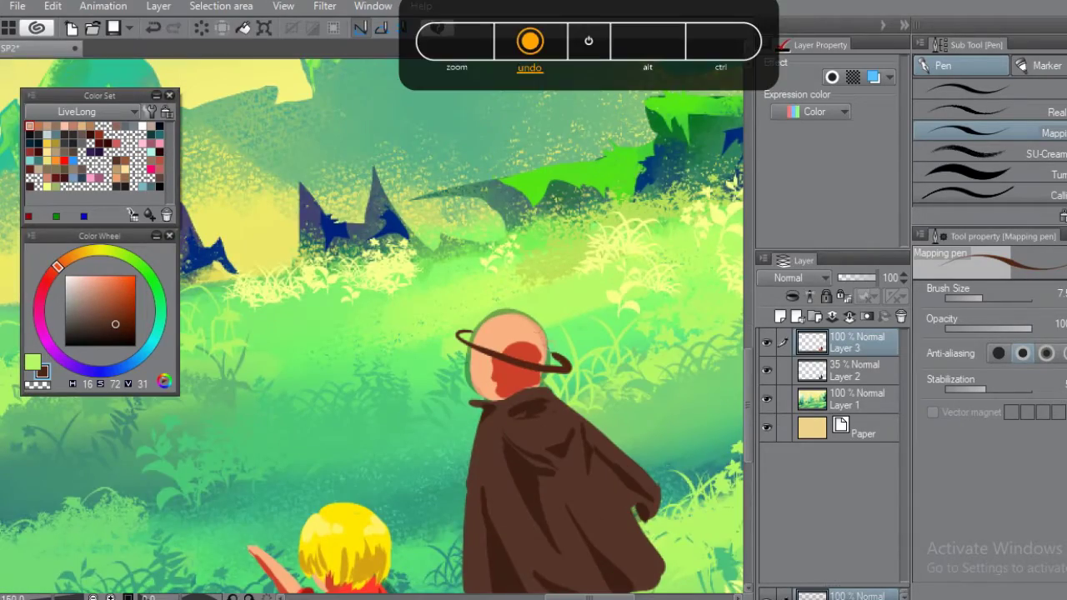
mouse_move(472, 332)
left_mouse_down()
mouse_move(534, 302)
mouse_move(554, 349)
left_mouse_up()
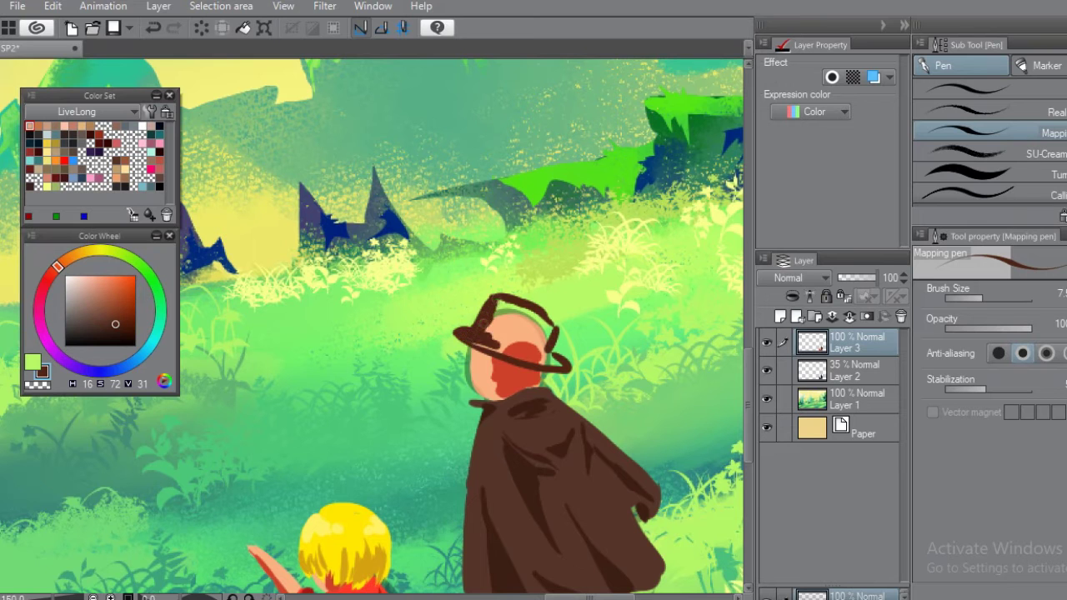
key("ctrl+z")
mouse_move(523, 306)
left_mouse_down()
mouse_move(544, 329)
mouse_move(468, 336)
mouse_move(541, 341)
mouse_move(495, 340)
mouse_move(555, 312)
mouse_move(506, 286)
left_mouse_up()
Shade the hat's crown and brim in near-black brown (H 16, S 84, V 17) and add a lighter brown hatband.
left_click(492, 287, "alt")
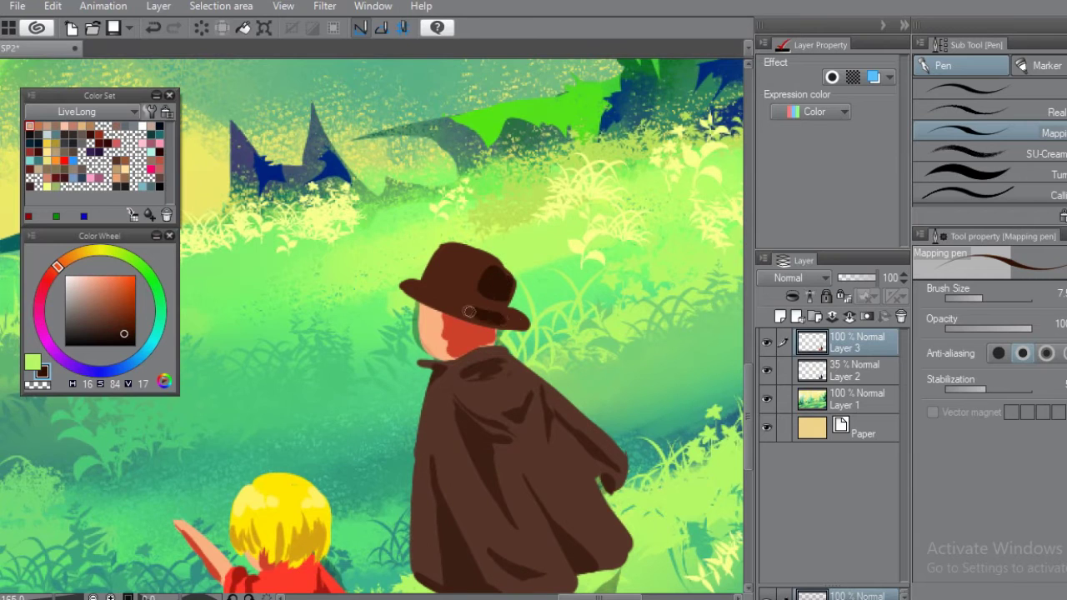
left_click(427, 281, "alt")
left_click_drag(425, 282, 501, 305)
left_click(446, 290, "alt")
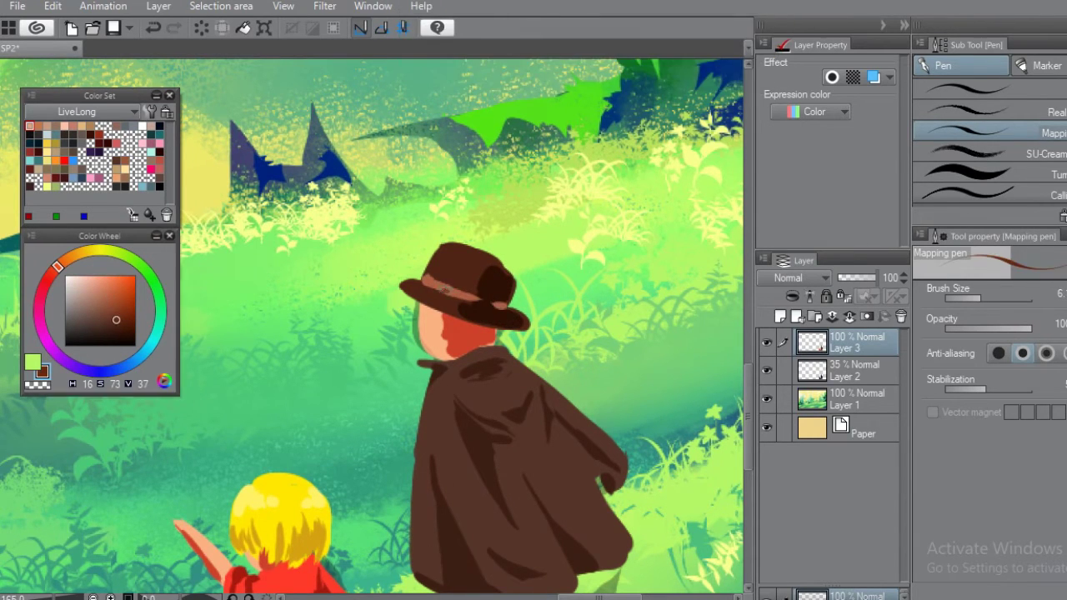
Add cloak folds in very dark brown (H 15, S 65, V 24) and extend the trailing hem to a point with base brown (H 16, S 52, V 33).
scroll(375, 325, "down", 5)
scroll(373, 367, "up", 5)
left_click(372, 367, "alt")
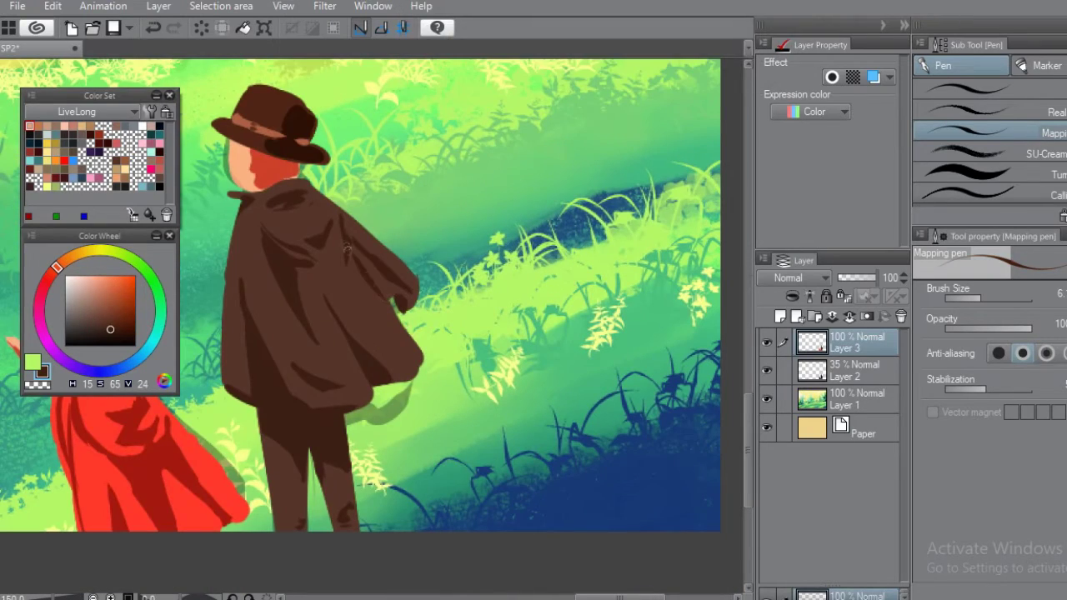
left_click(392, 302, "alt")
left_click_drag(419, 350, 432, 375)
left_click(424, 358, "alt")
scroll(424, 357, "down", 5)
scroll(358, 309, "up", 5)
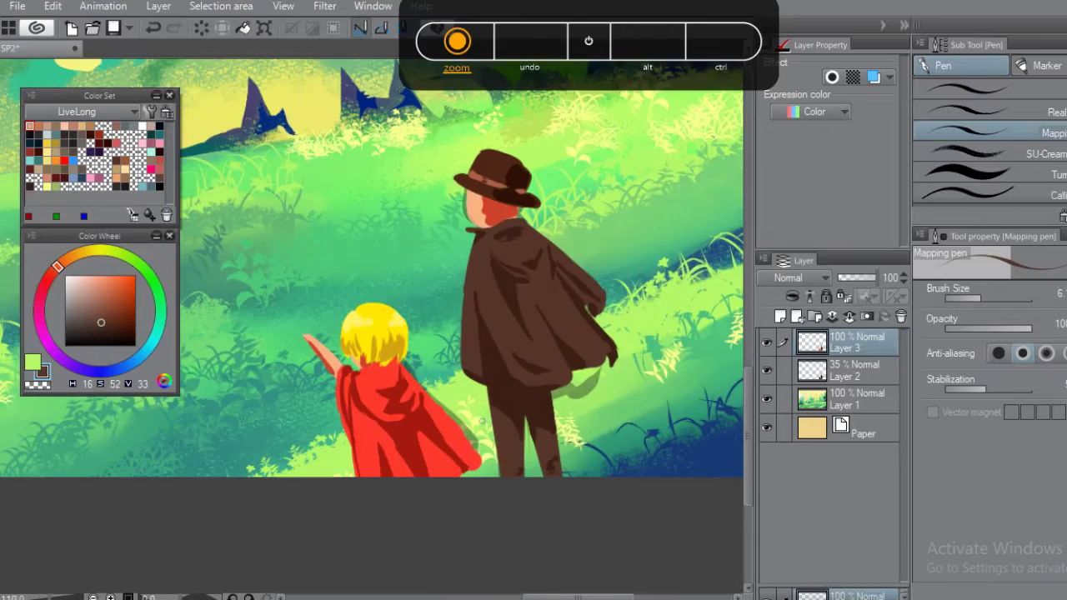
left_click(551, 268, "alt")
scroll(538, 300, "up", 2)
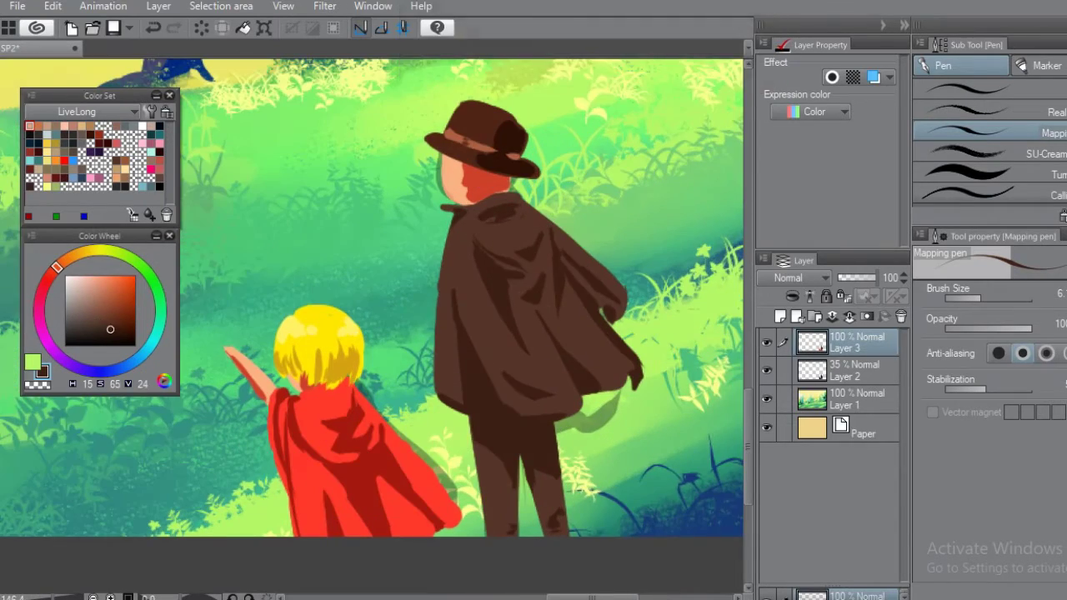
Reshape the small figure's raised hand with pointing fingers, using skin tone (H 24, S 48, V 98) and red shading (H 8, S 80, V 80).
scroll(487, 270, "down", 5)
scroll(434, 250, "up", 5)
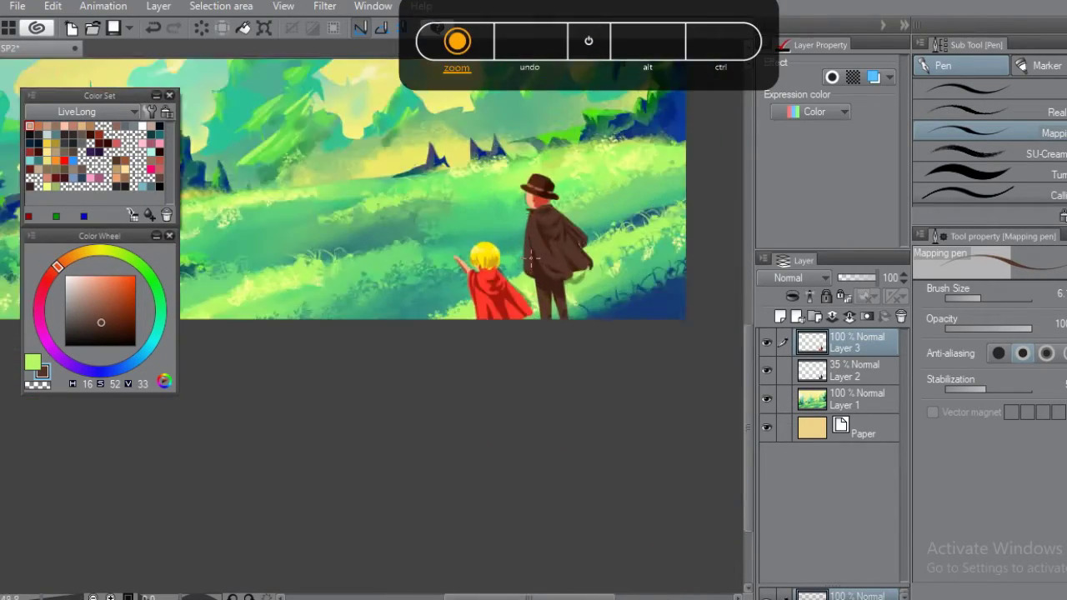
left_click(406, 248, "alt")
left_click_drag(398, 219, 405, 229)
left_click(406, 247, "alt")
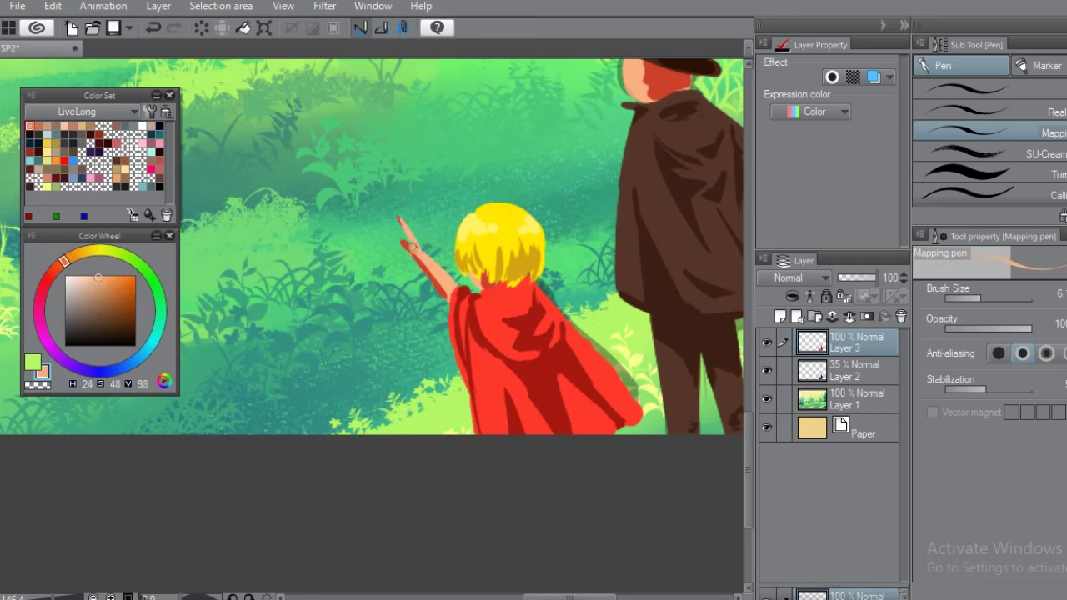
scroll(371, 246, "down", 3)
scroll(371, 246, "up", 1)
scroll(371, 246, "down", 3)
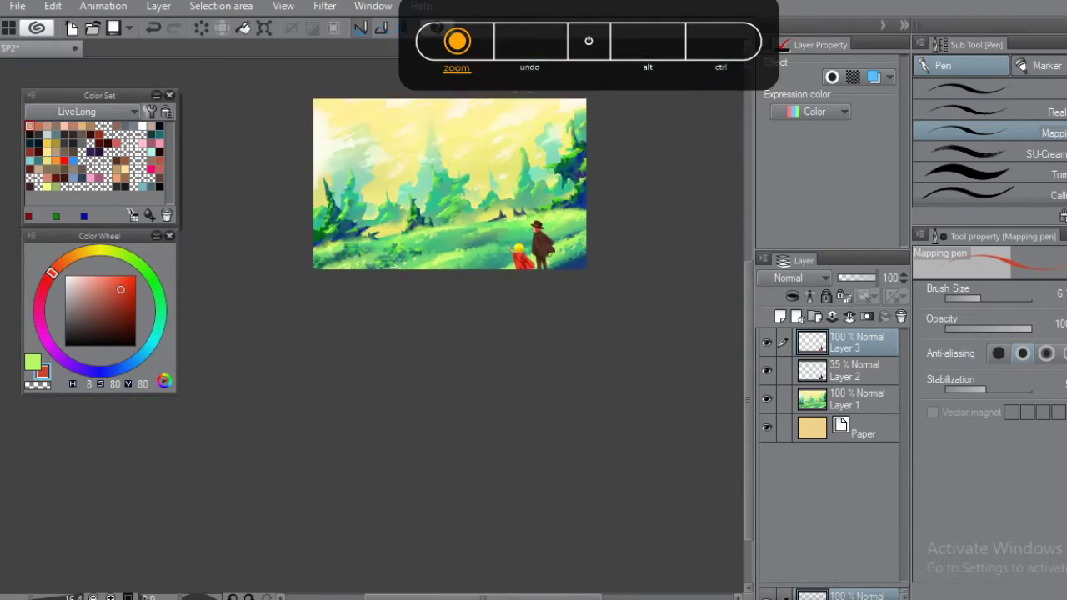
Tint the figures with a soft bright-green airbrush (H 88, S 83, V 100) on a new clipped layer and merge it into Layer 3.
scroll(371, 192, "up", 3)
key("ctrl+shift+n")
key("b")
left_click(641, 310, "alt")
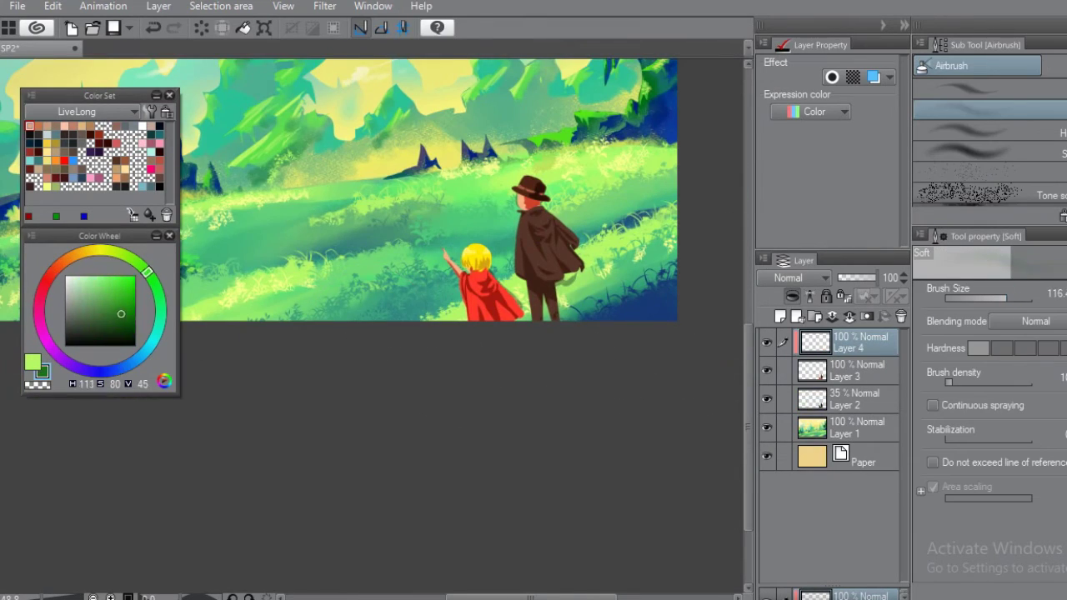
left_click(563, 250, "alt")
scroll(552, 252, "up", 2)
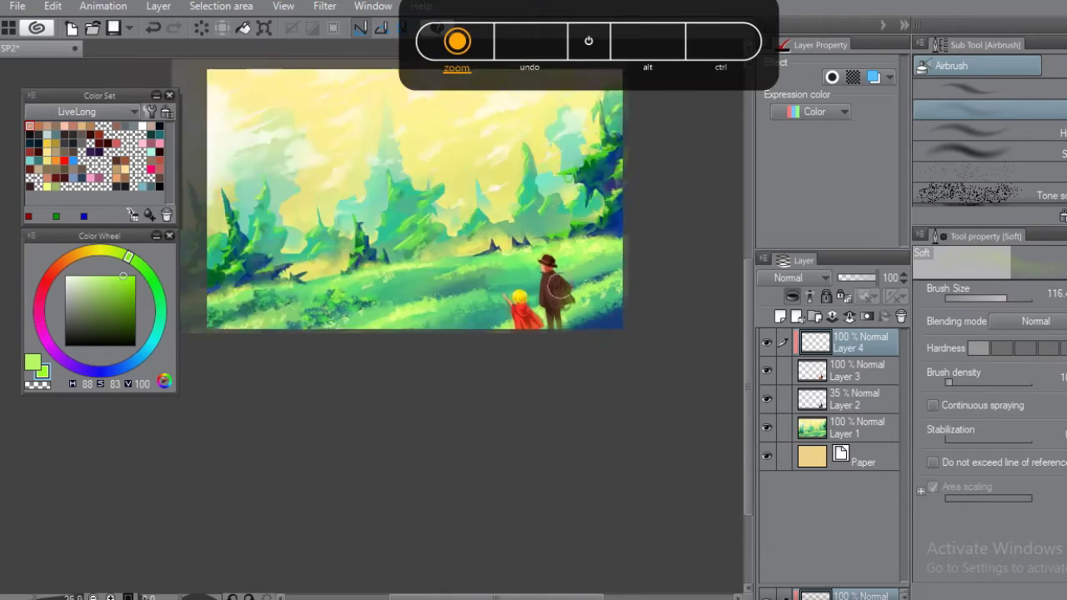
key("ctrl+z")
scroll(550, 251, "down", 2)
key("ctrl+z")
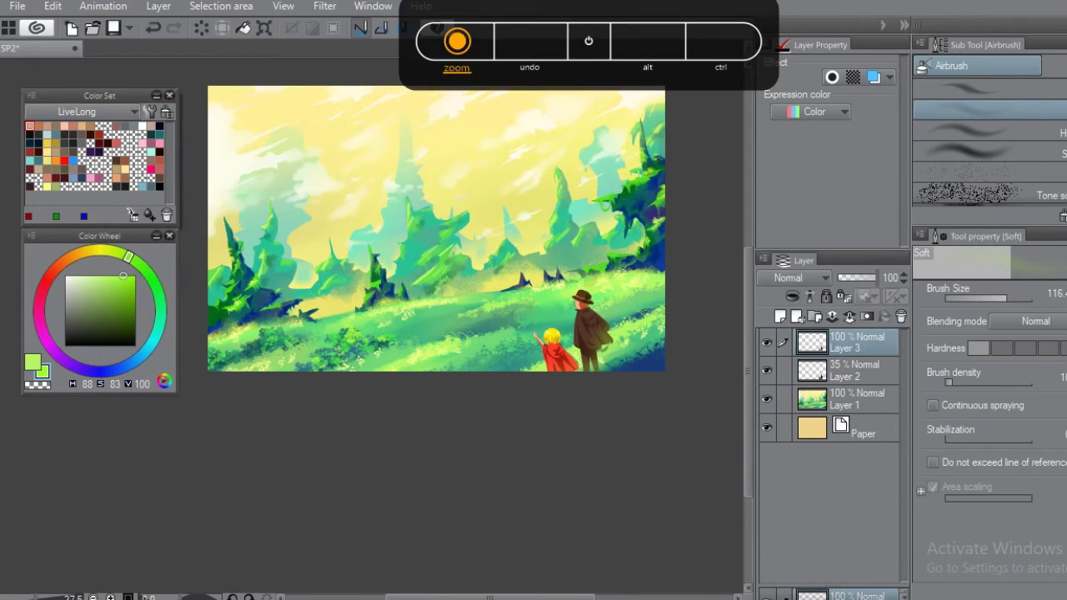
Merge the silhouette layer into Layer 1 and dab green foliage strokes (H 141, S 72, V 69) onto the hill with the Thin Gouache brush.
scroll(309, 395, "down", 3)
scroll(309, 395, "up", 3)
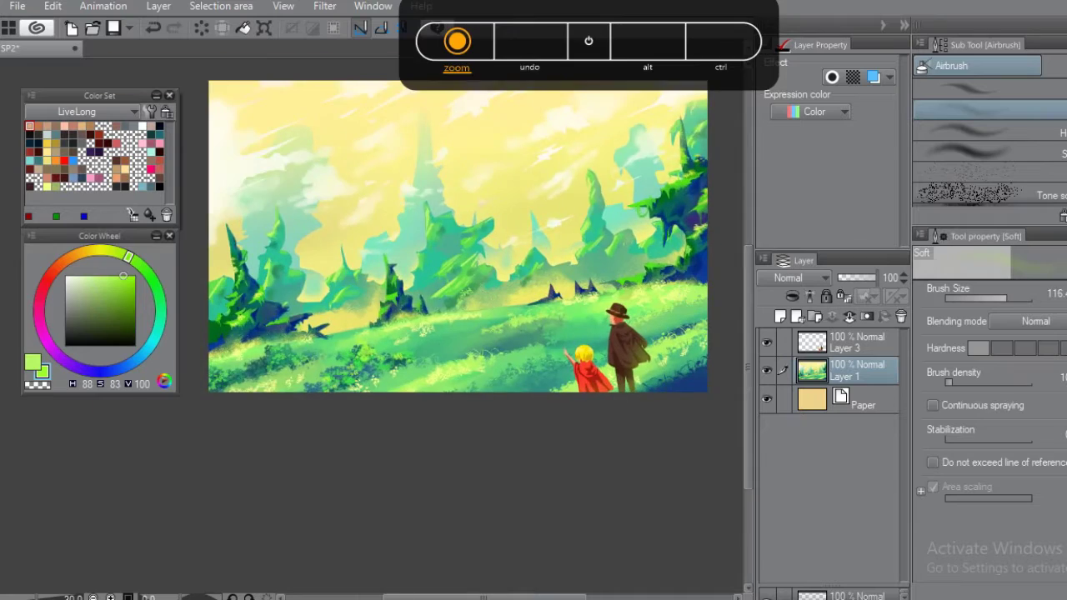
scroll(309, 395, "down", 2)
key("p")
scroll(375, 241, "up", 3)
key("b")
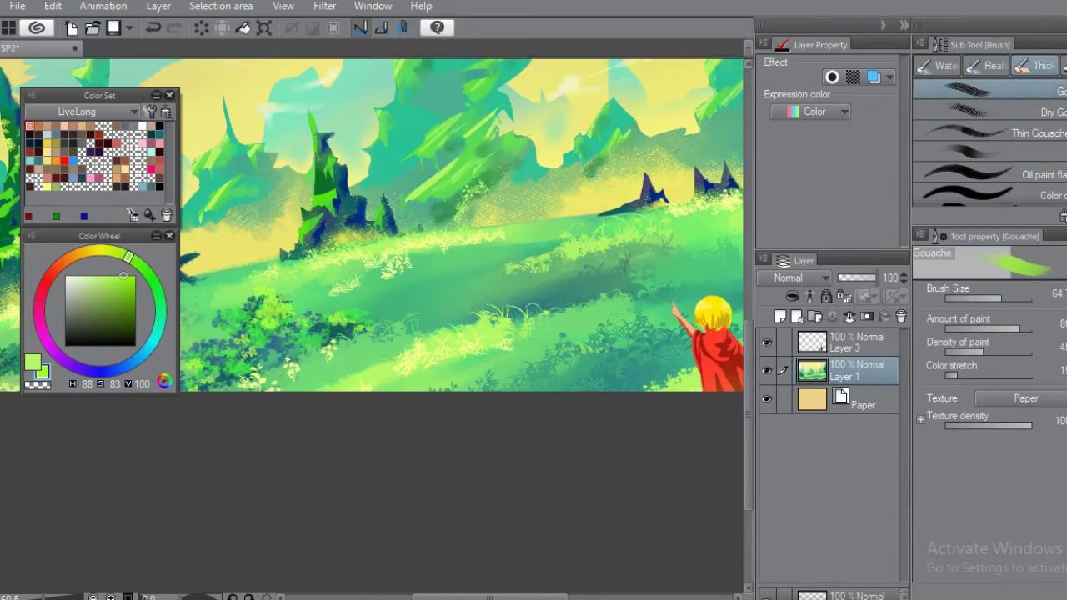
scroll(375, 242, "up", 2)
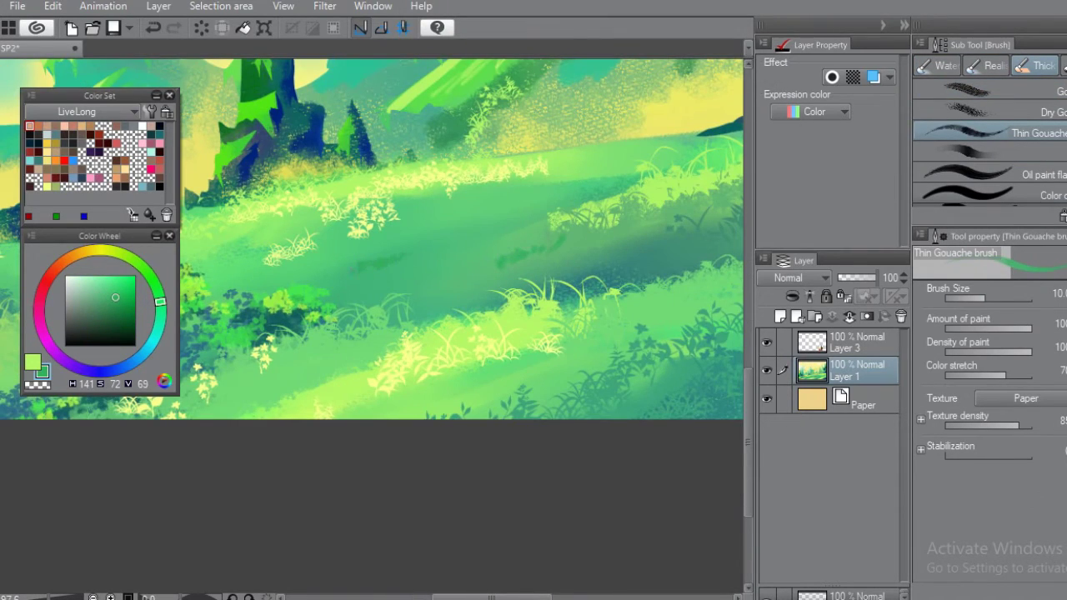
scroll(375, 238, "down", 3)
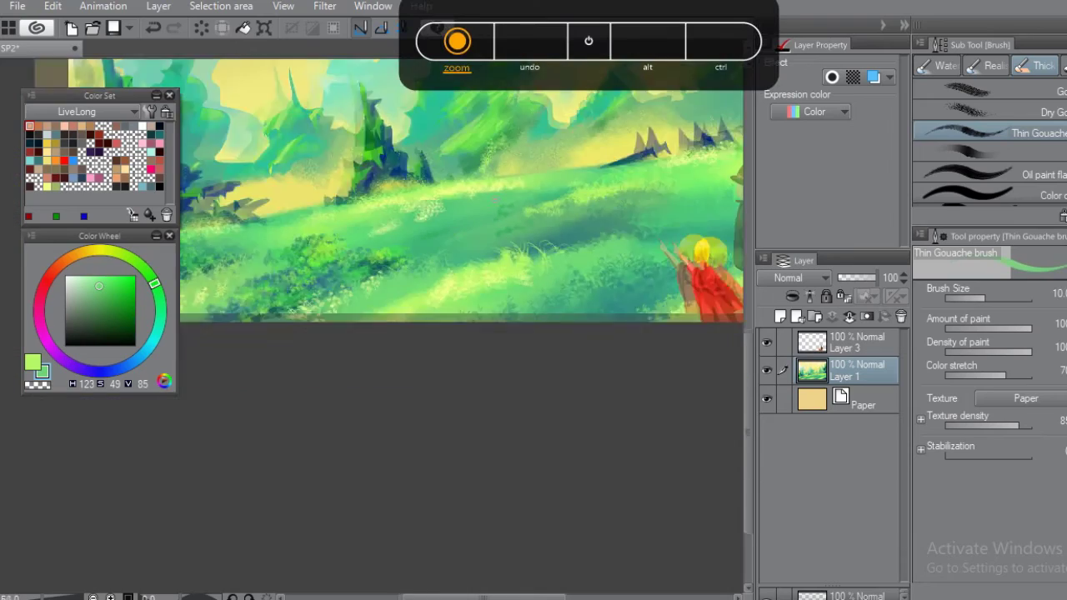
Scatter clusters of small white flowers (H 123, S 0, V 100) across the grassy hill with the Thin Gouache brush.
scroll(376, 237, "up", 3)
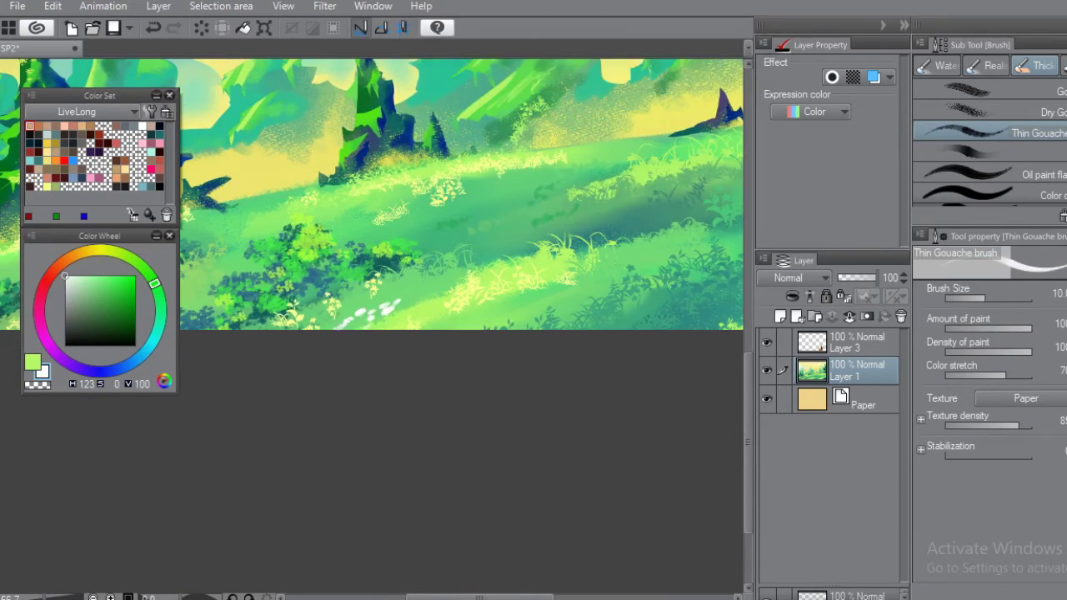
scroll(375, 208, "down", 3)
scroll(705, 204, "down", 4)
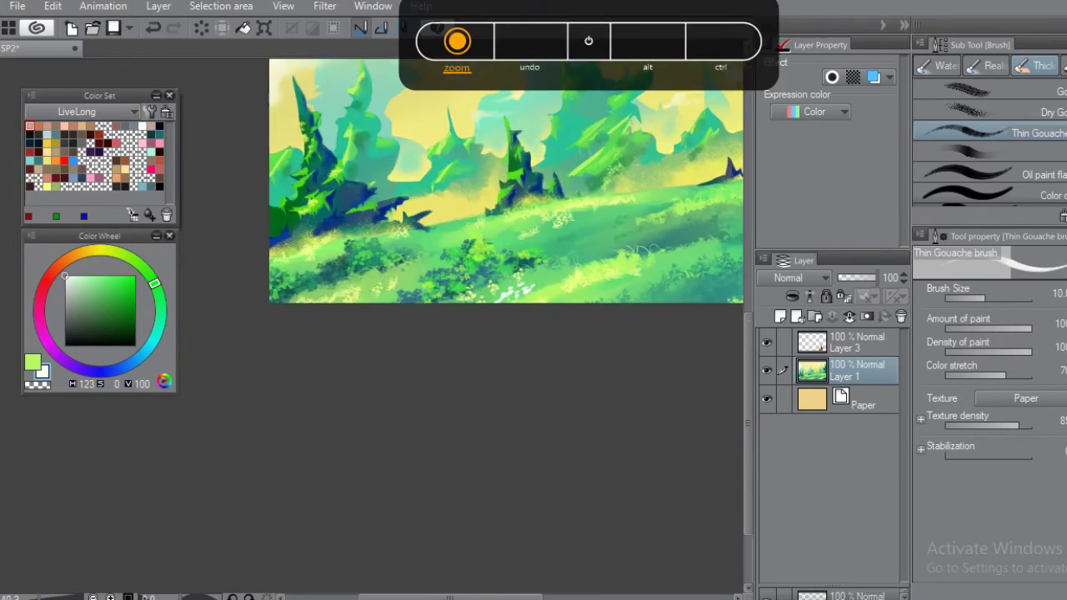
scroll(705, 204, "up", 2)
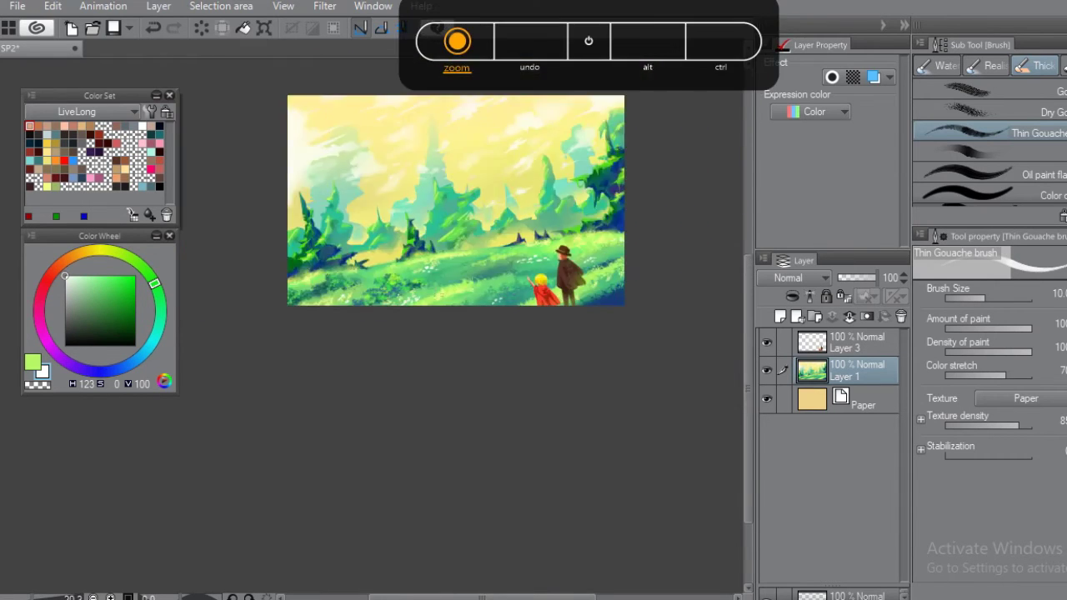
scroll(529, 177, "up", 2)
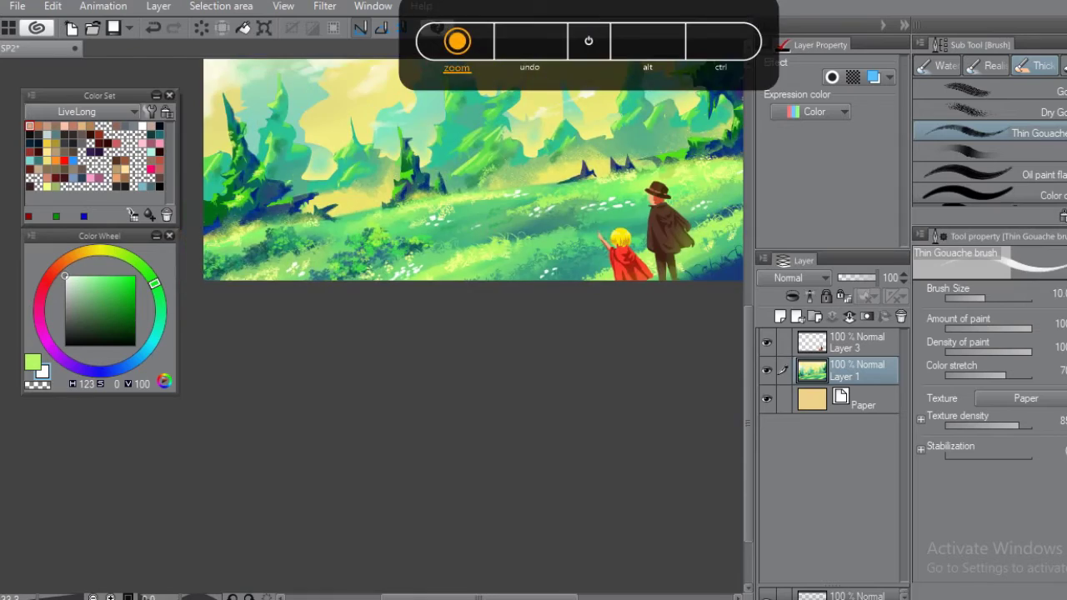
Add small pink flowers (H 332, S 41, V 100) among the white ones on the hill.
scroll(461, 184, "up", 2)
scroll(534, 184, "down", 3)
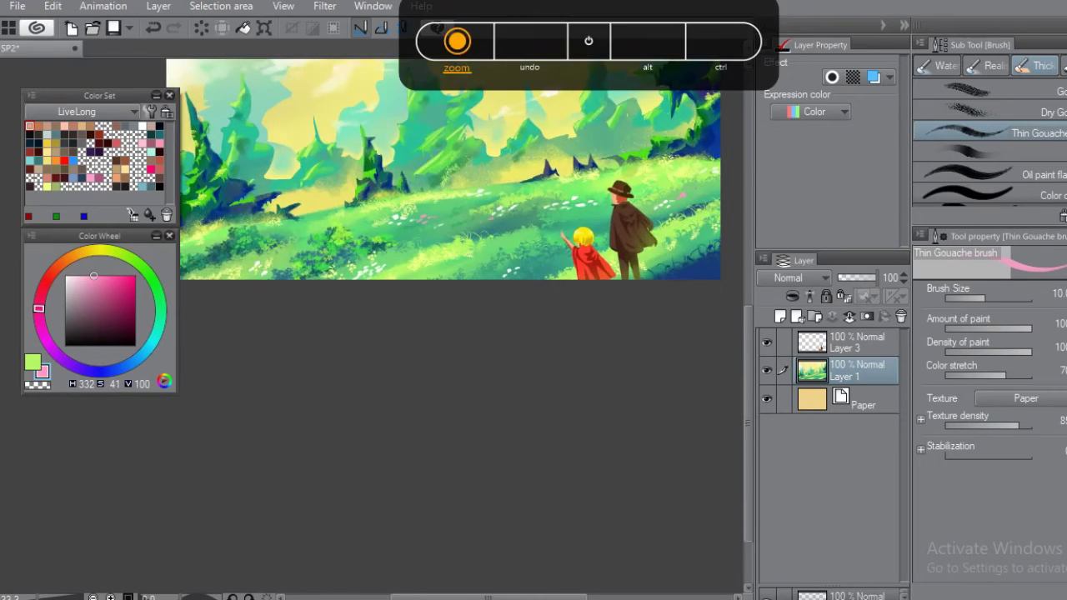
scroll(538, 177, "up", 3)
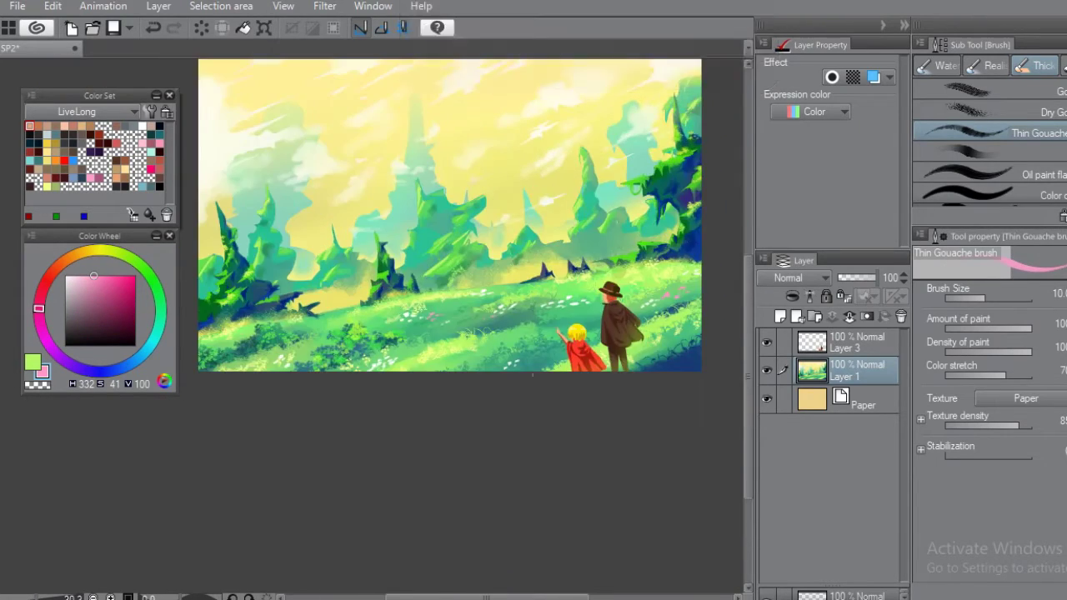
left_click(451, 327, "alt")
scroll(397, 256, "down", 3)
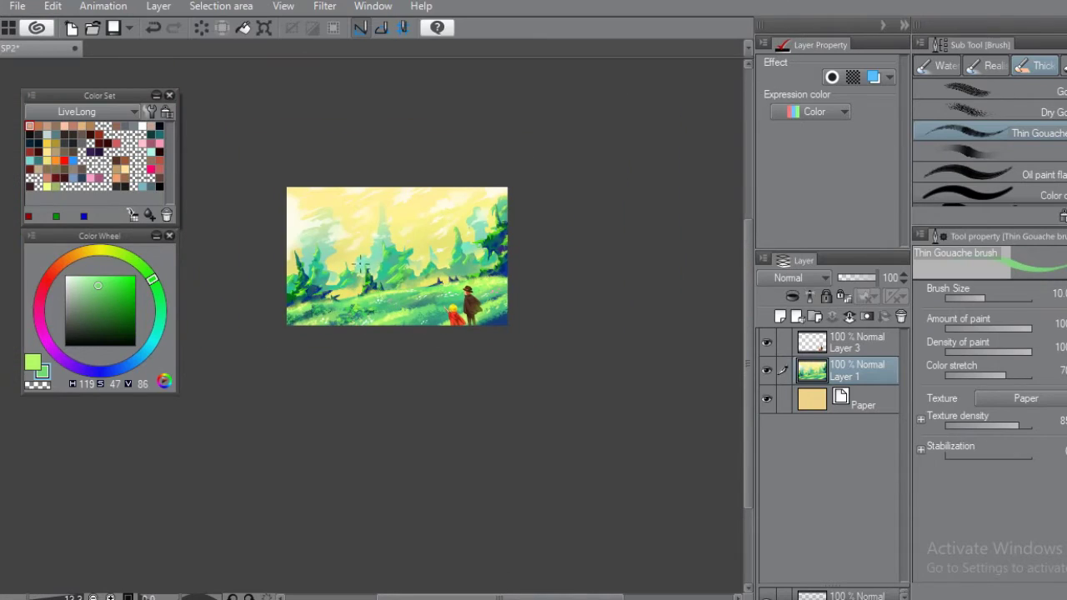
Paint green accents (H 129, S 67, V 92) on the background rock formations with the Oil paint flat brush.
scroll(363, 261, "up", 5)
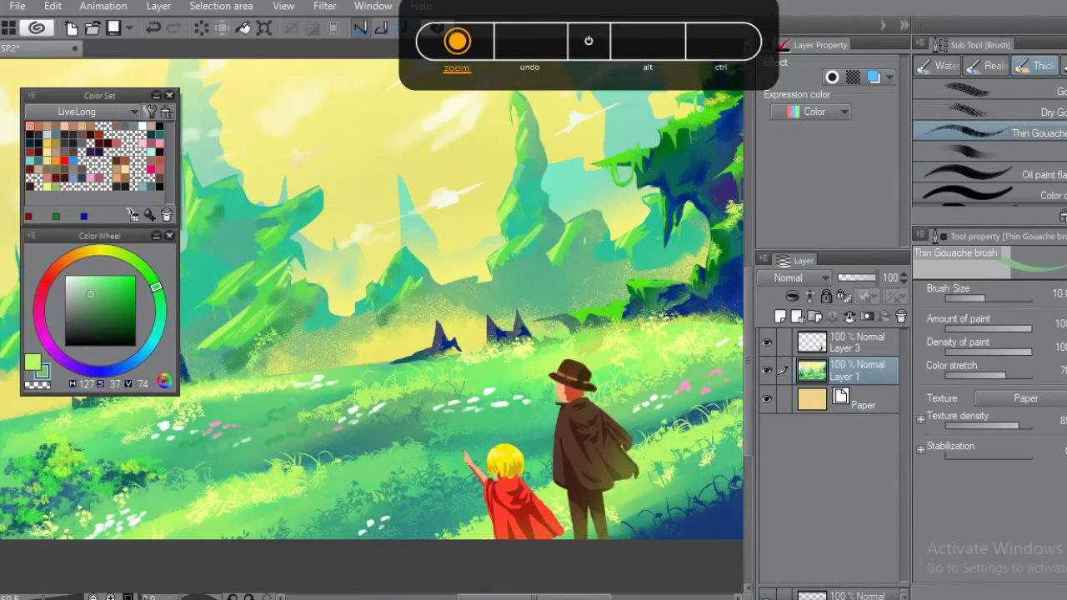
left_click(967, 172)
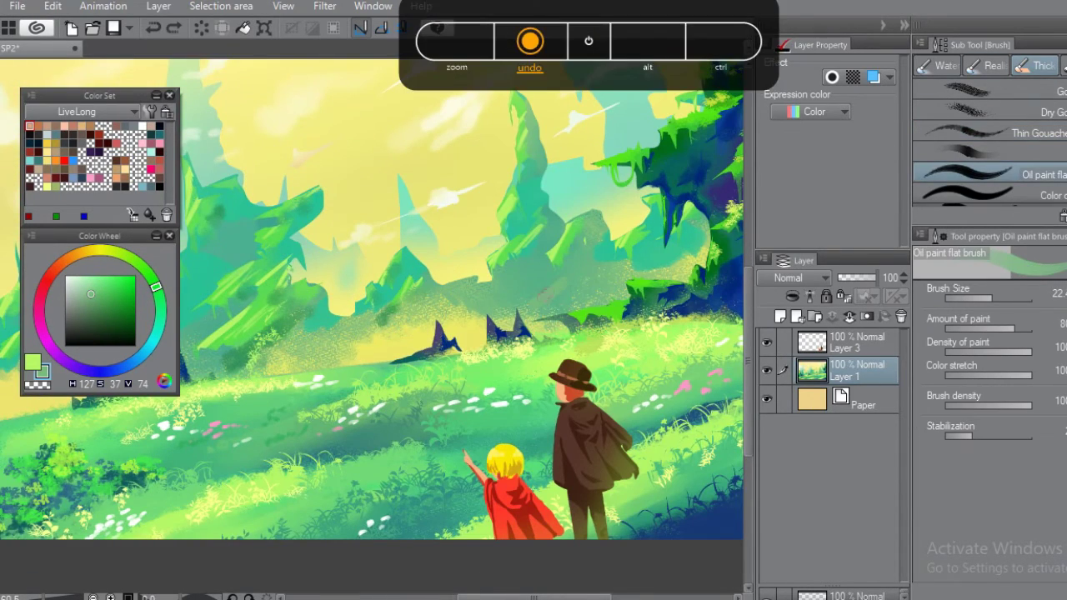
scroll(529, 200, "down", 2)
scroll(372, 250, "down", 5)
scroll(372, 250, "up", 6)
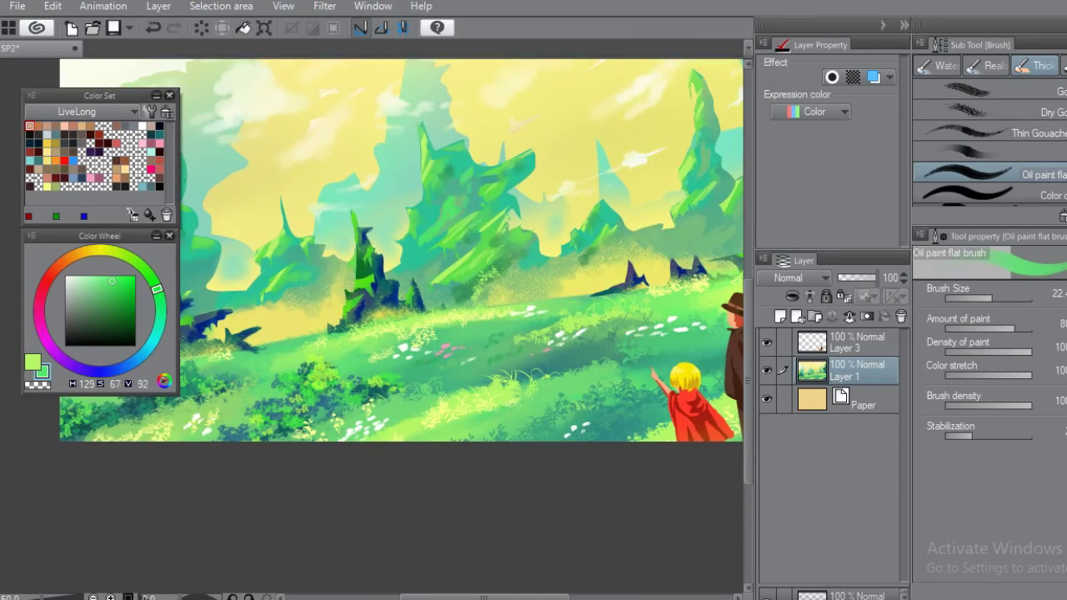
scroll(482, 209, "up", 4)
Lasso small areas of the central rock formation and paint crisp bright-green facets (H 129, S 67, V 92) inside them.
key("m")
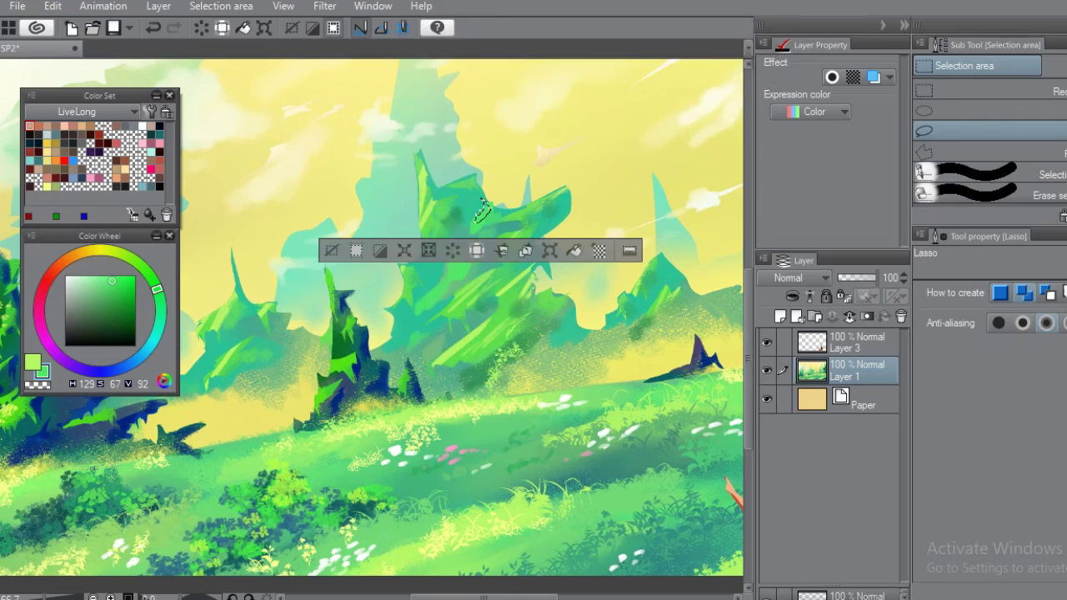
left_click_drag(438, 281, 415, 318)
key("b")
scroll(482, 209, "down", 5)
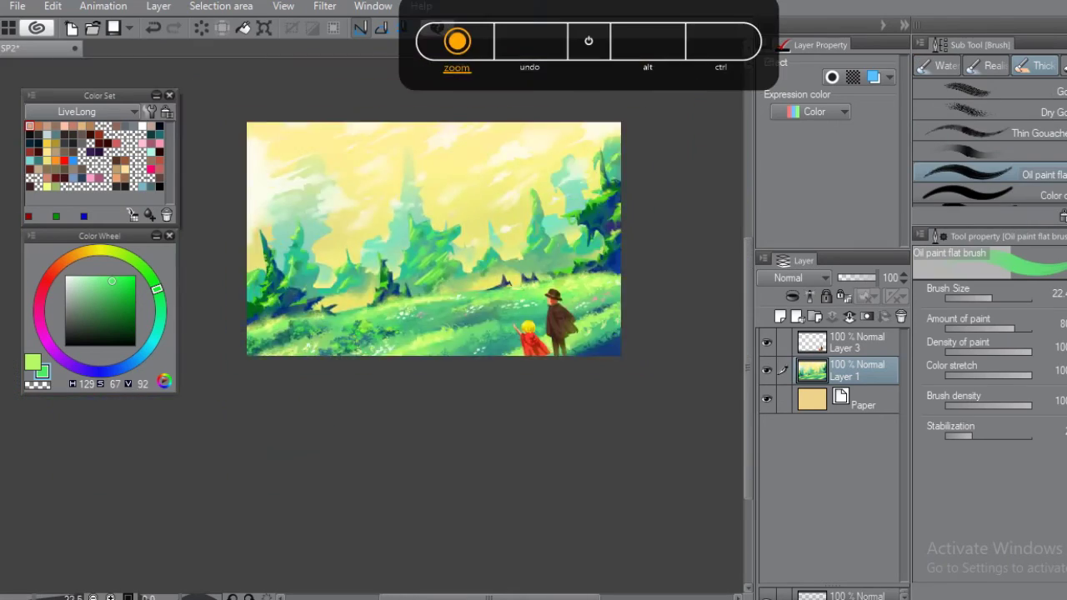
scroll(421, 221, "up", 4)
key("m")
key("b")
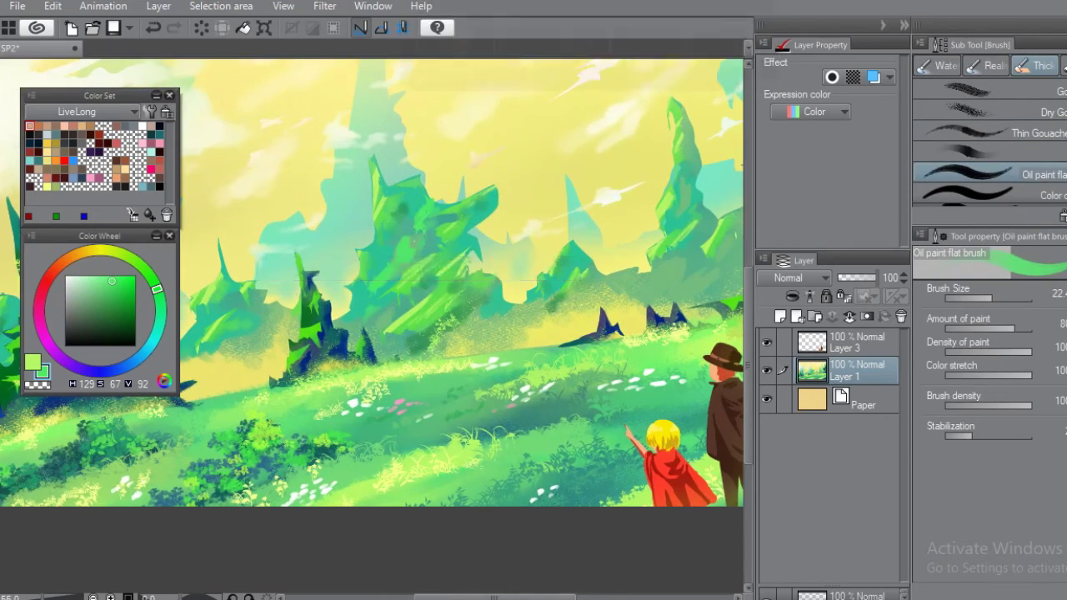
Touch up the background formations with muted green (H 129, S 46, V 71) and save the illustration.
scroll(375, 219, "down", 5)
scroll(273, 189, "up", 3)
scroll(274, 189, "down", 2)
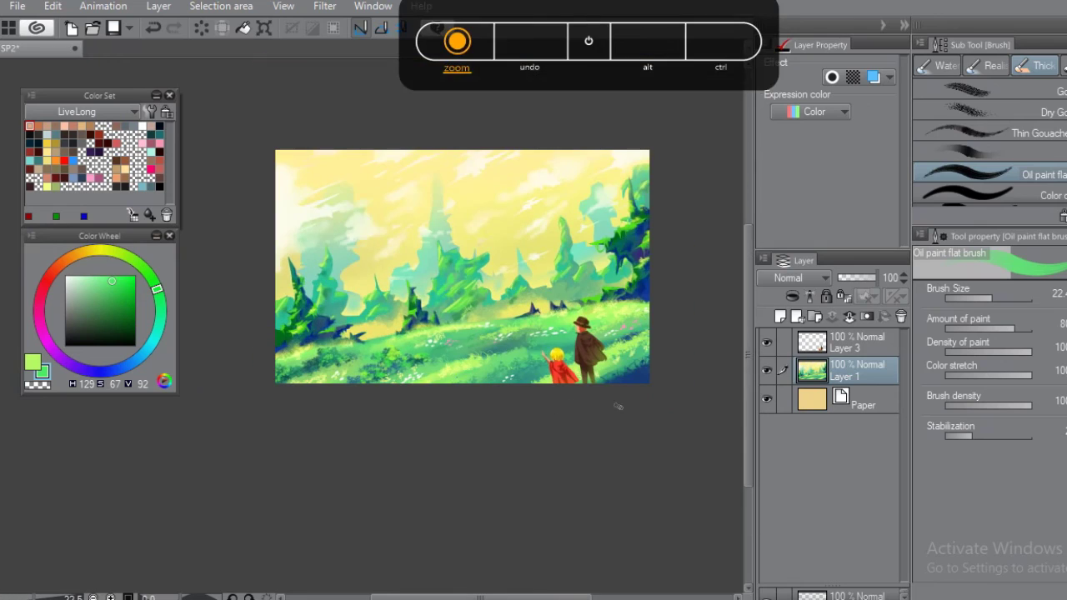
scroll(192, 287, "up", 5)
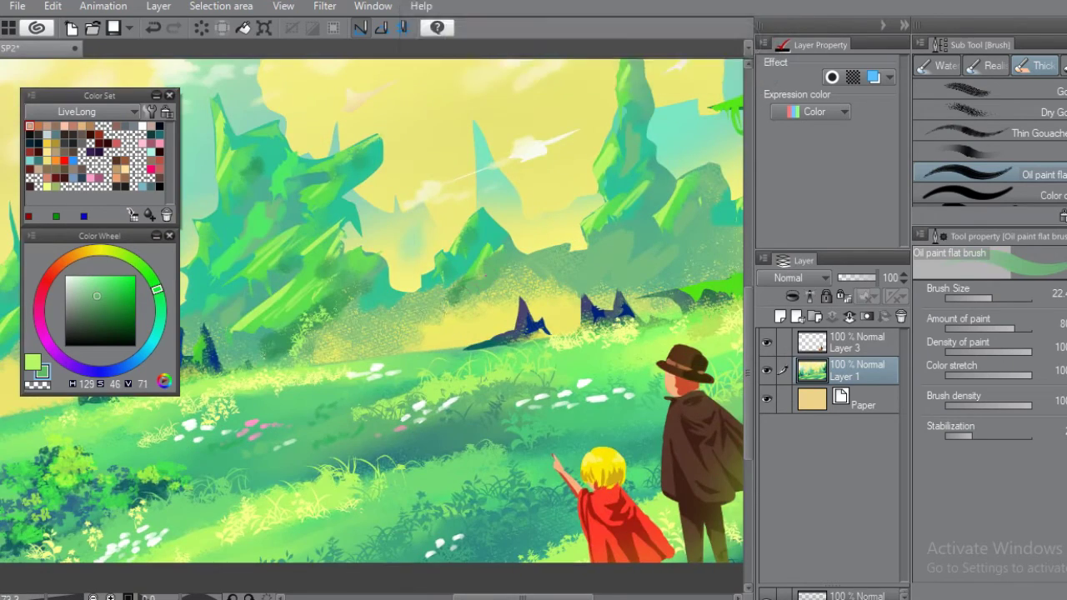
scroll(475, 283, "down", 5)
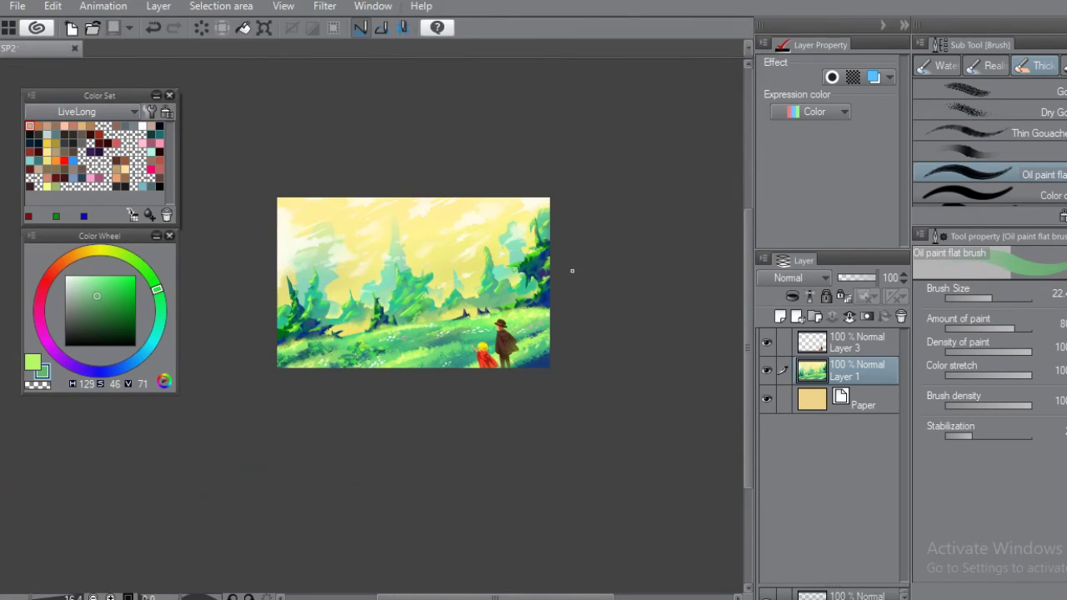
scroll(414, 283, "up", 2)
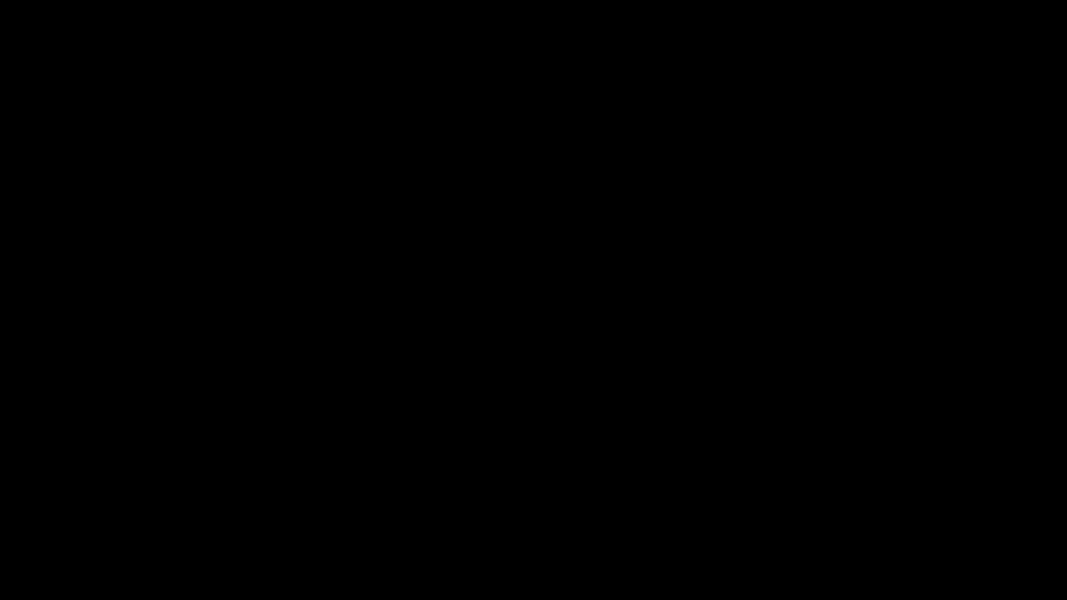